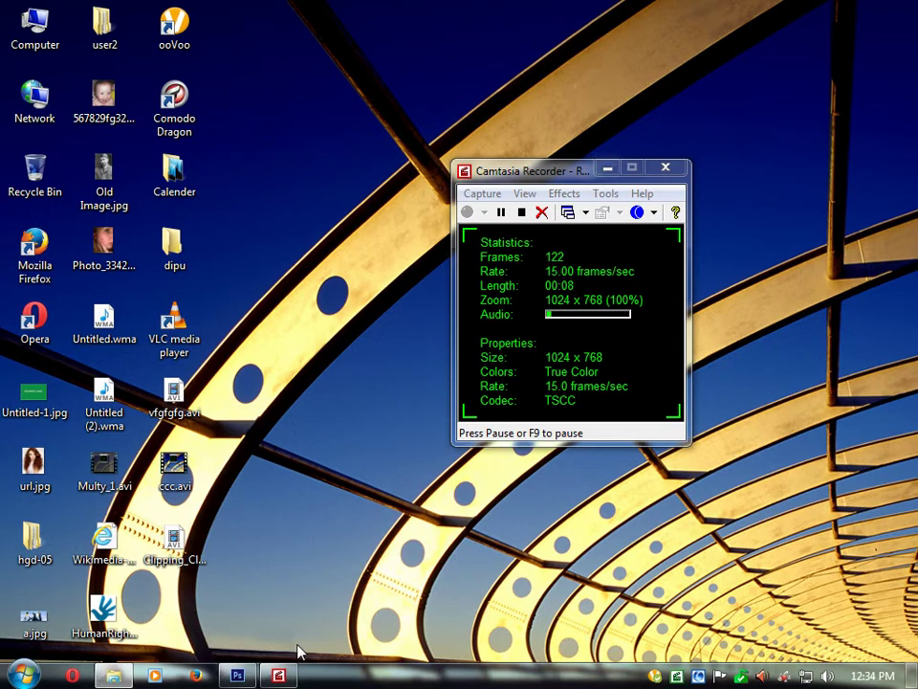
- Bring the empty Photoshop window to the front and open the clipping path images folder
click(237, 675)
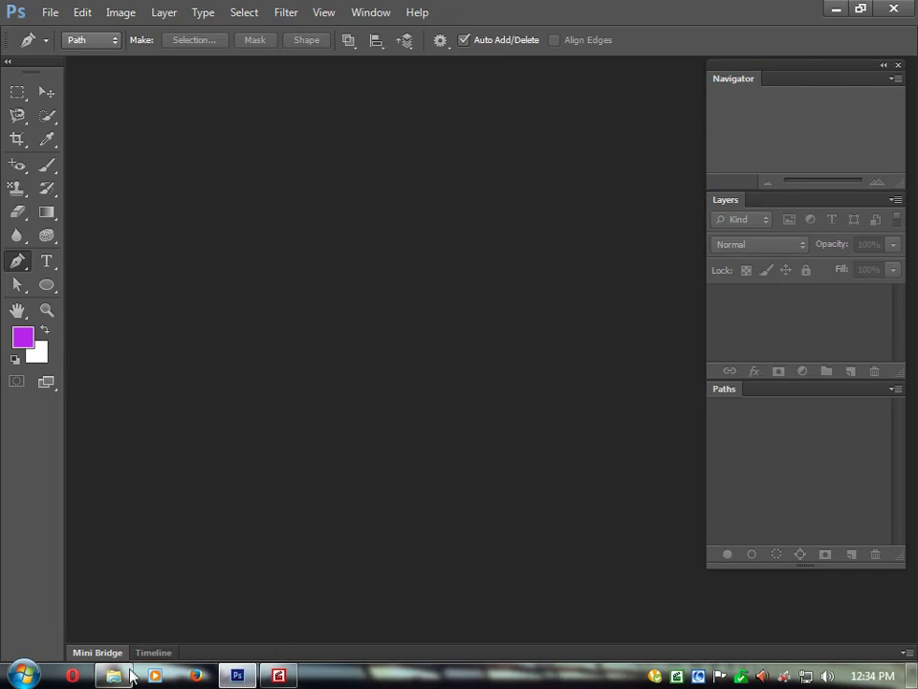
click(114, 676)
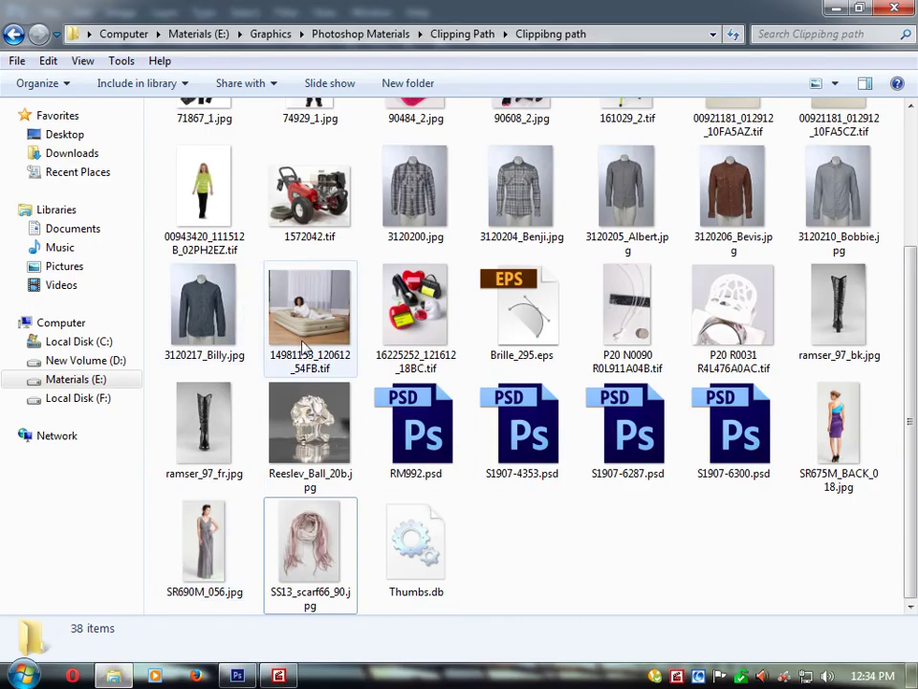
- Drag 00943420_111512B_02PH2EZ.tif from the Clipping path folder into Photoshop
scroll(516, 488, up, 3)
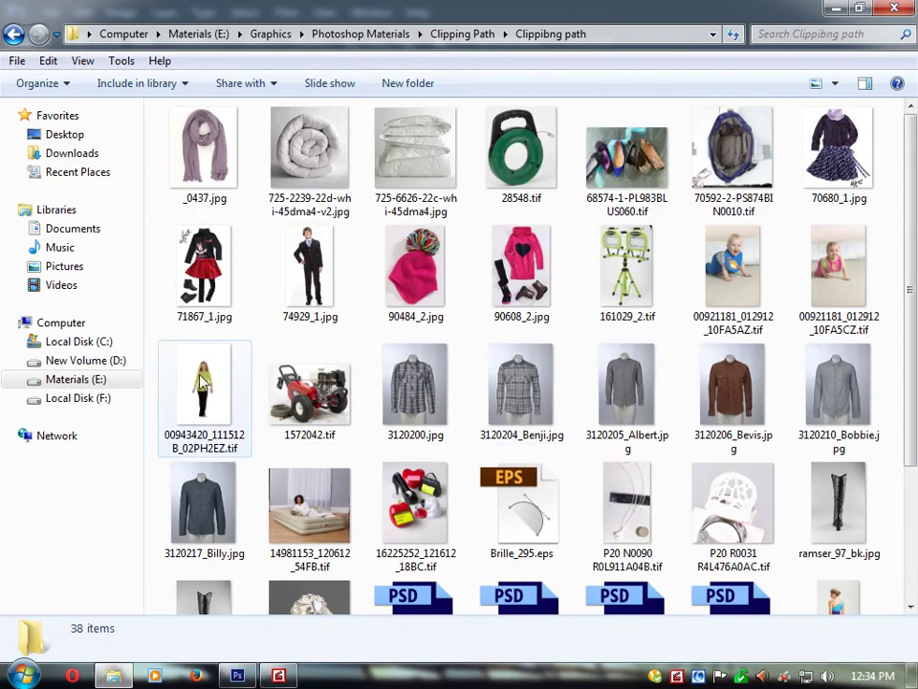
mouse_move(213, 375)
mouse_down()
mouse_move(325, 612)
mouse_move(320, 435)
mouse_up()
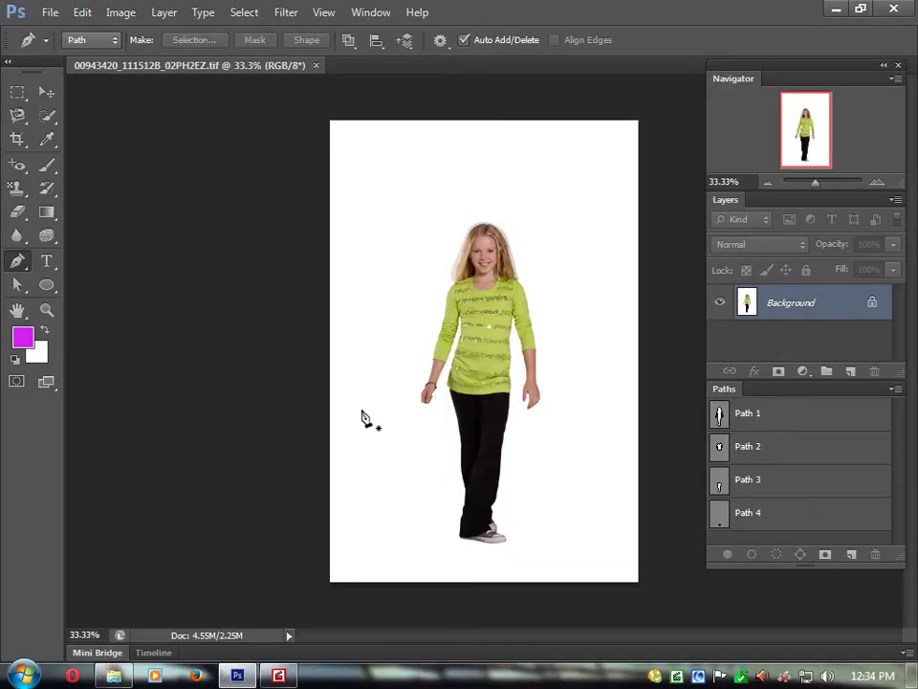
- Switch to full-screen view and delete Path 4, Path 3 and Path 2
key(f)
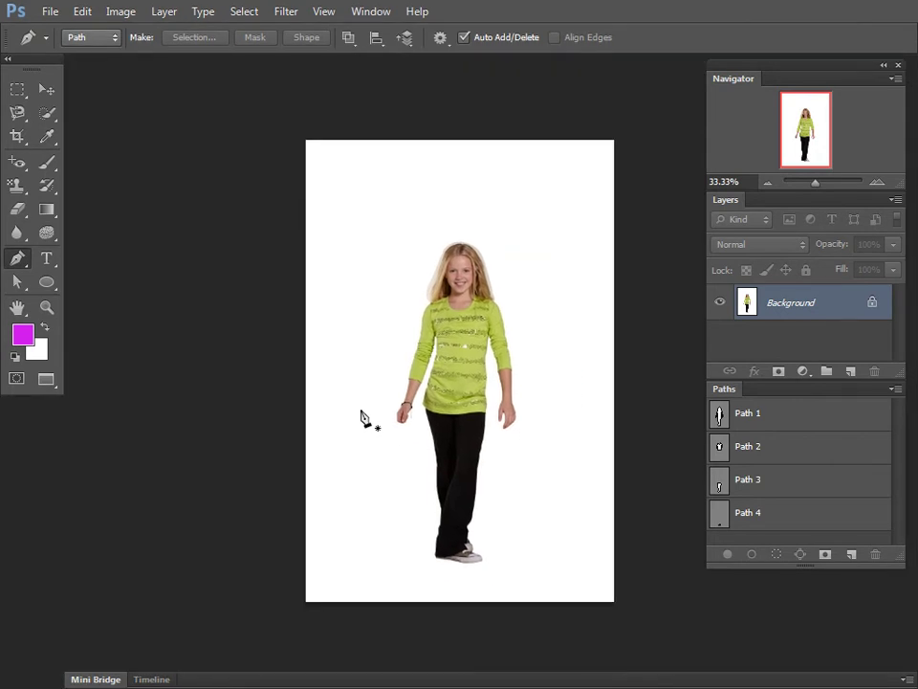
click(782, 513)
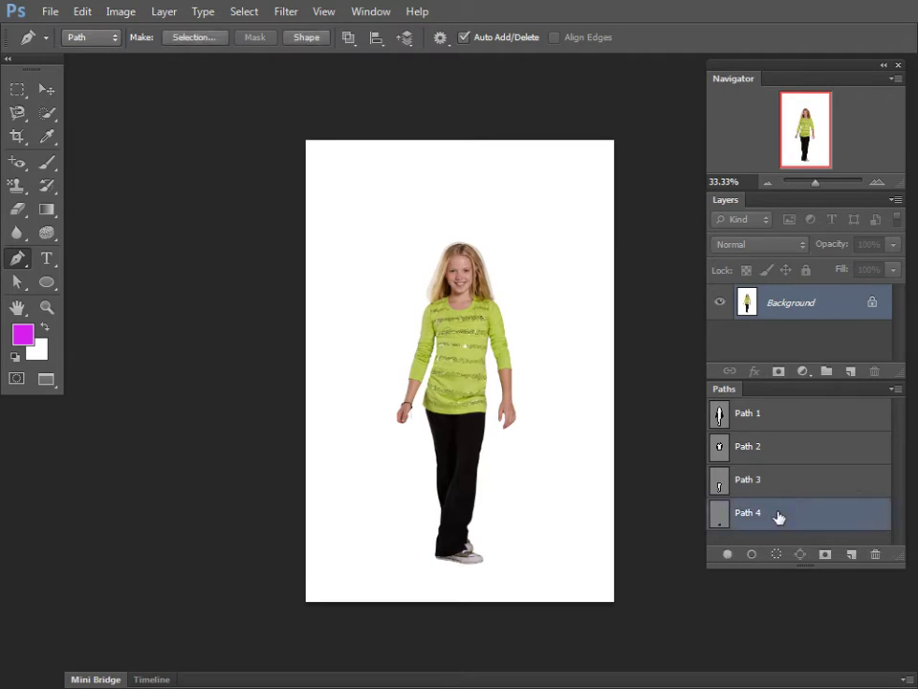
key(Delete)
click(785, 481)
key(Delete)
click(790, 450)
key(Delete)
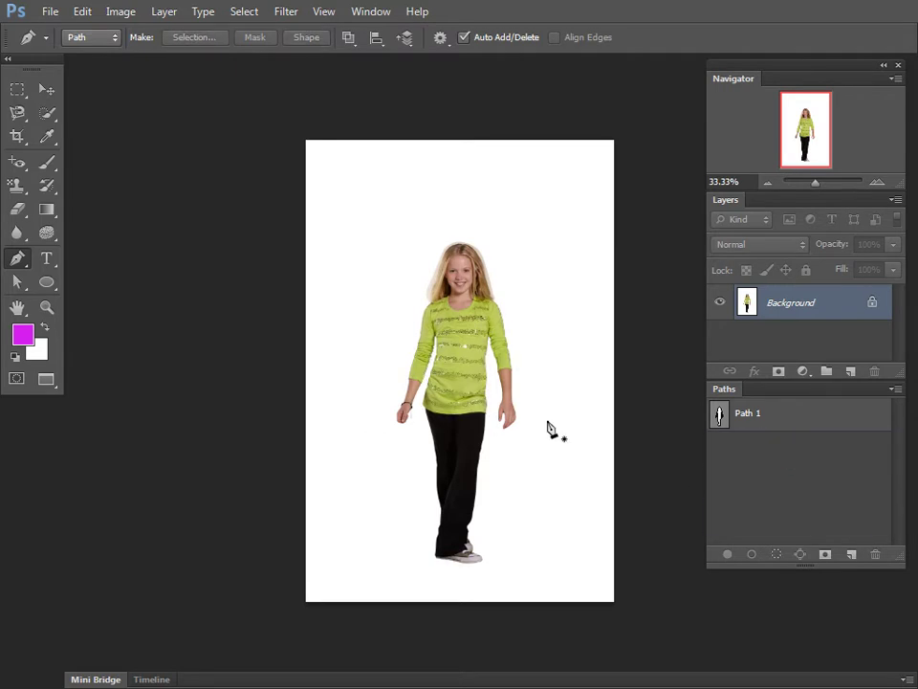
drag(473, 261, 568, 370)
drag(603, 637, 532, 379)
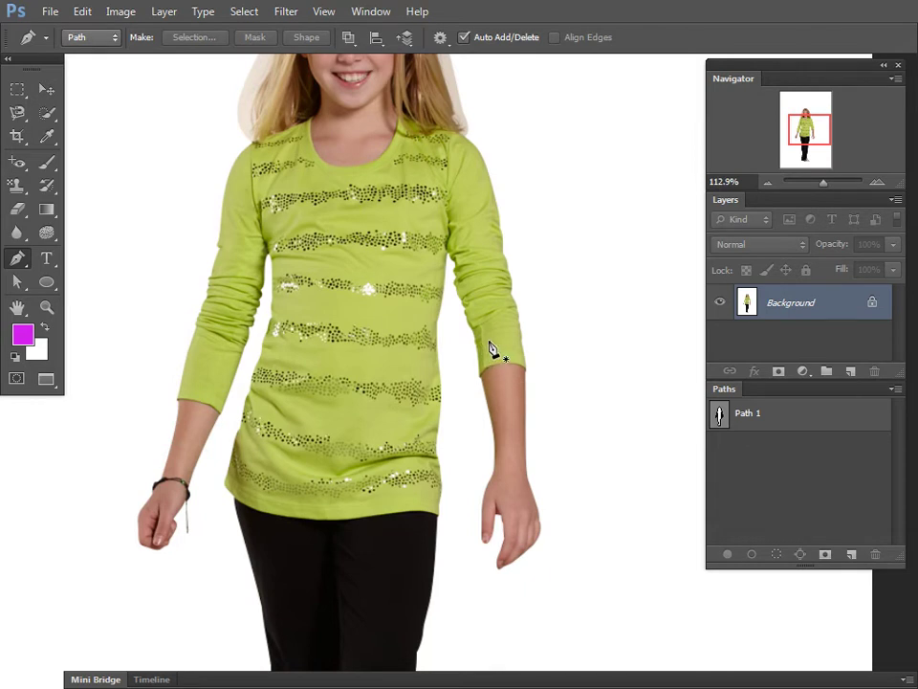
key(ctrl+0)
mouse_move(507, 318)
mouse_down()
mouse_move(502, 369)
mouse_move(497, 330)
mouse_up()
mouse_move(416, 383)
mouse_down()
mouse_move(450, 256)
mouse_move(514, 324)
mouse_move(525, 301)
mouse_up()
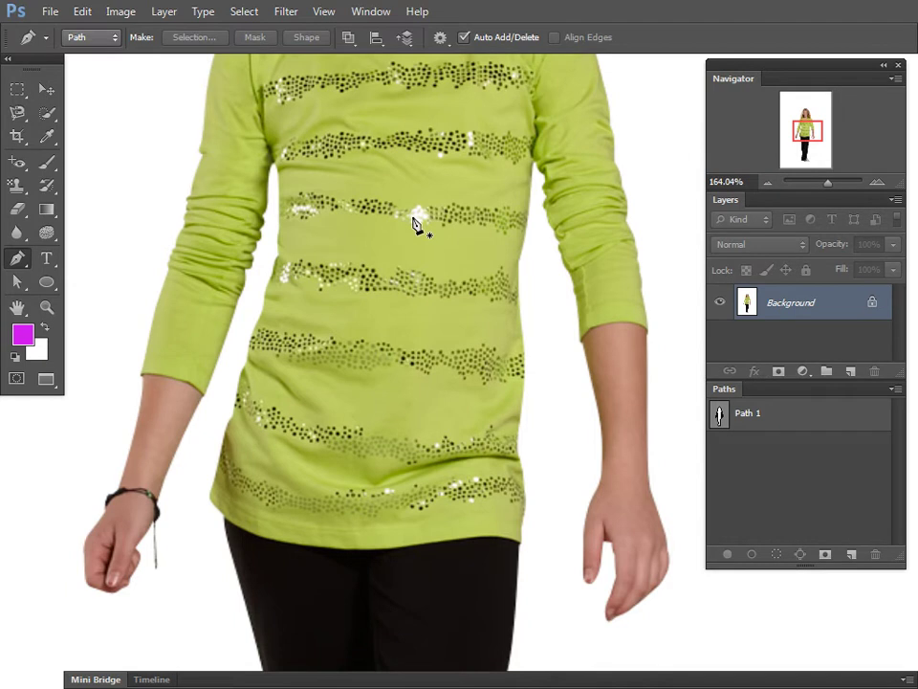
key(ctrl+0)
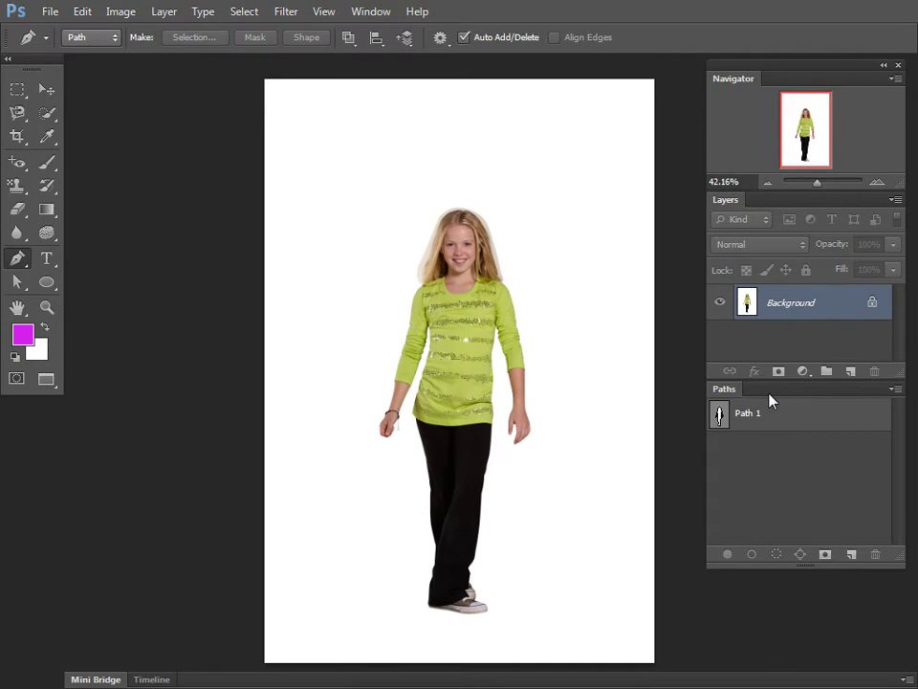
- Show Path 1's outline and zoom in on the shirt hem, arm and sleeve
click(760, 419)
drag(314, 164, 692, 670)
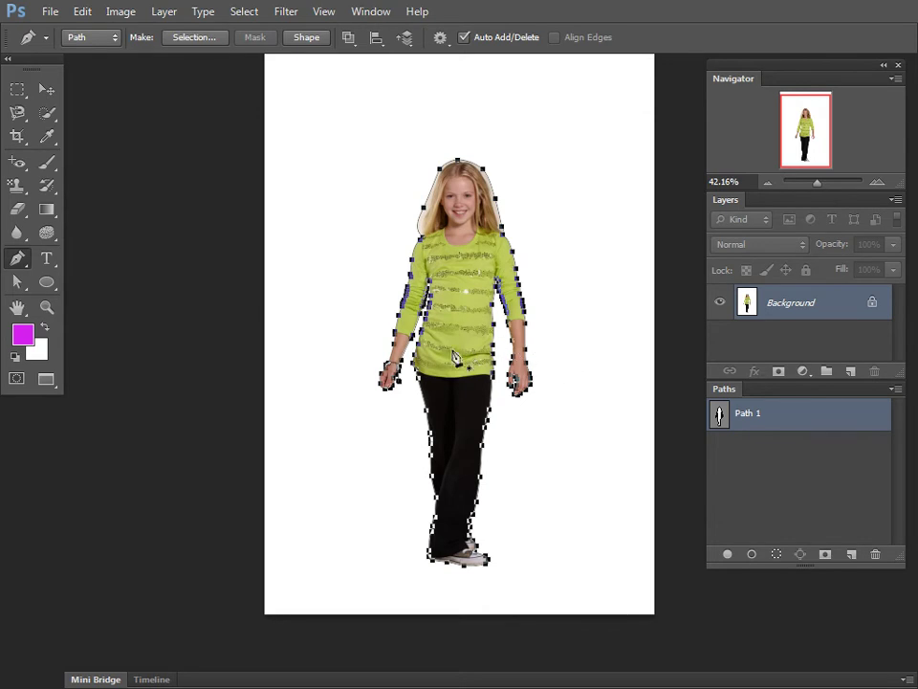
mouse_move(416, 358)
mouse_down()
mouse_move(629, 517)
mouse_move(572, 492)
mouse_up()
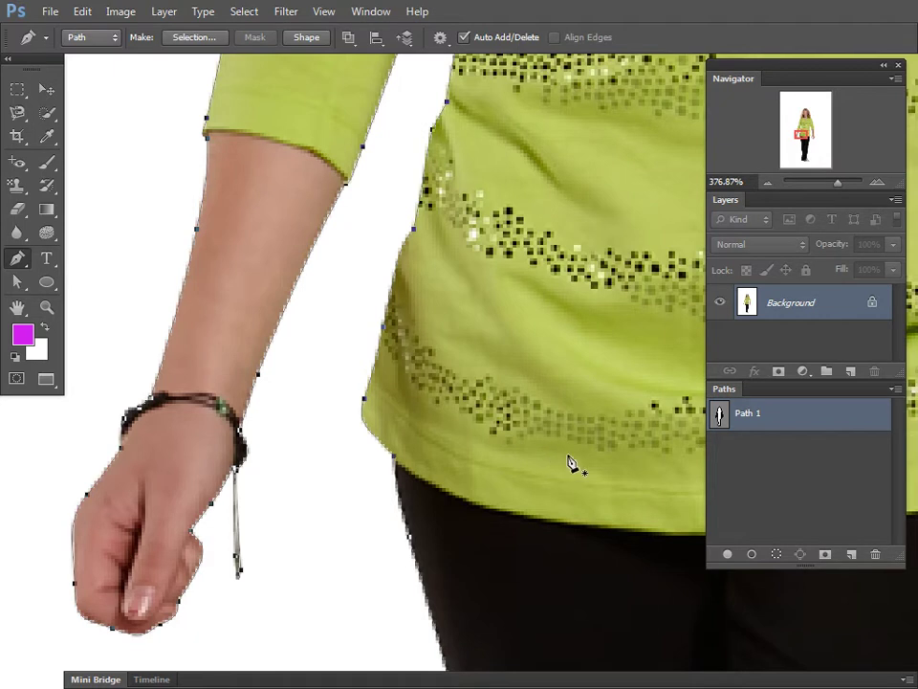
alt+click(410, 458)
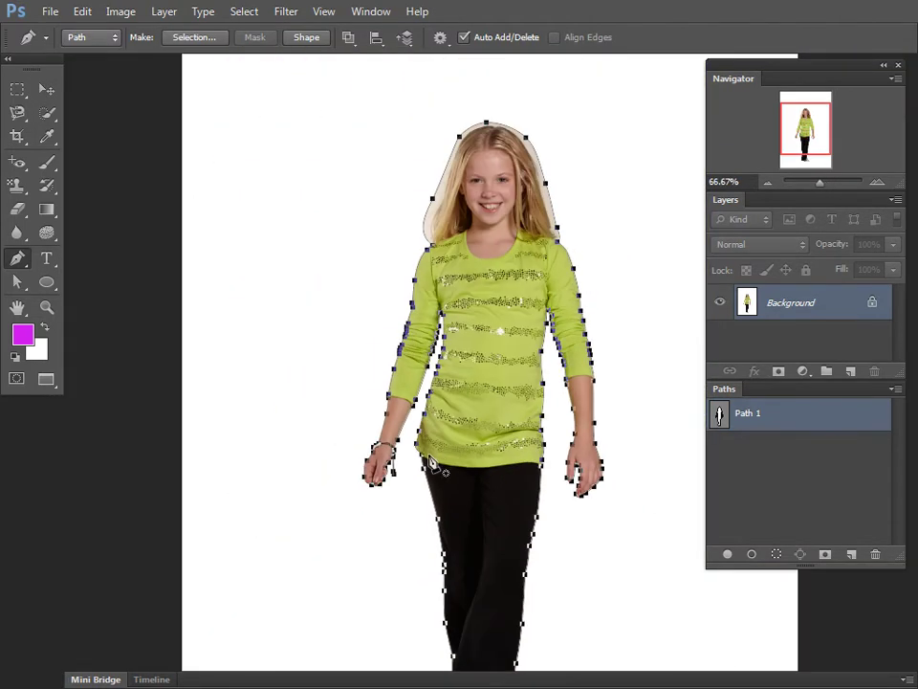
ctrl+click(459, 473)
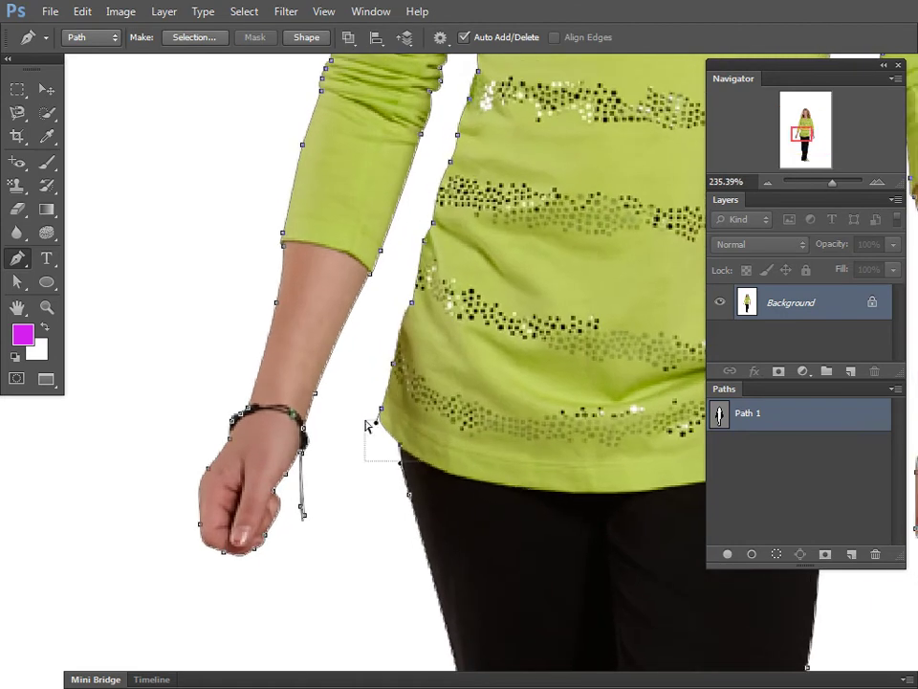
ctrl+click(401, 437)
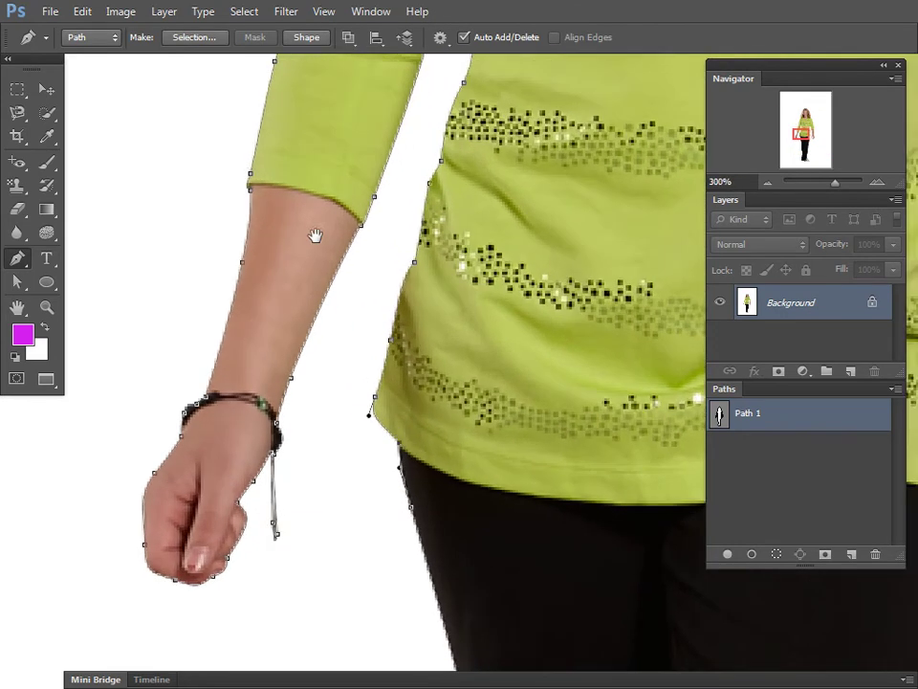
drag(389, 249, 426, 446)
ctrl+click(425, 446)
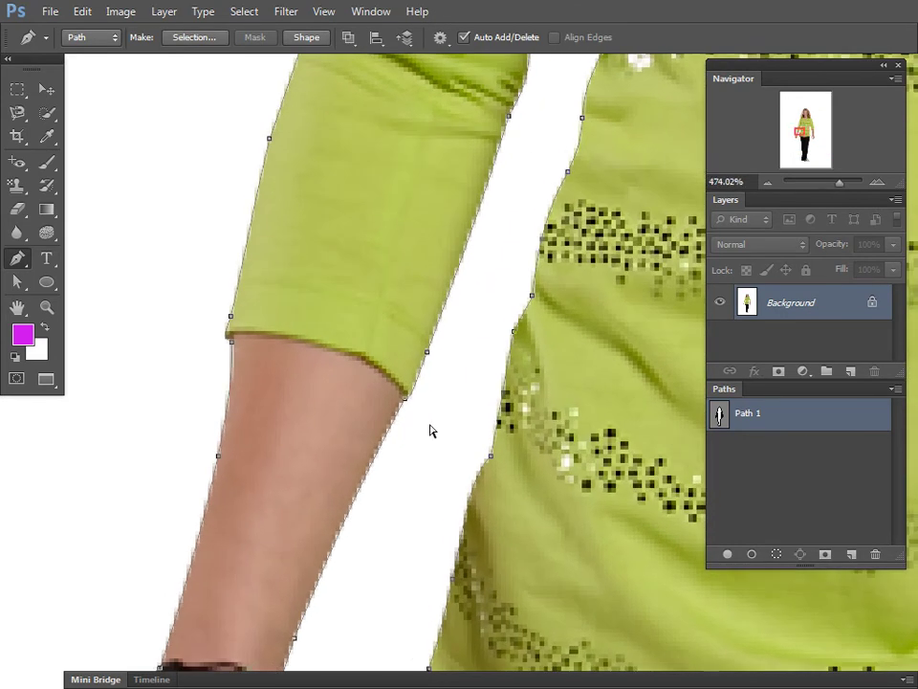
- Continue Path 1 from the sleeve endpoint with anchors down the forearm edge, then fit the figure
click(406, 394)
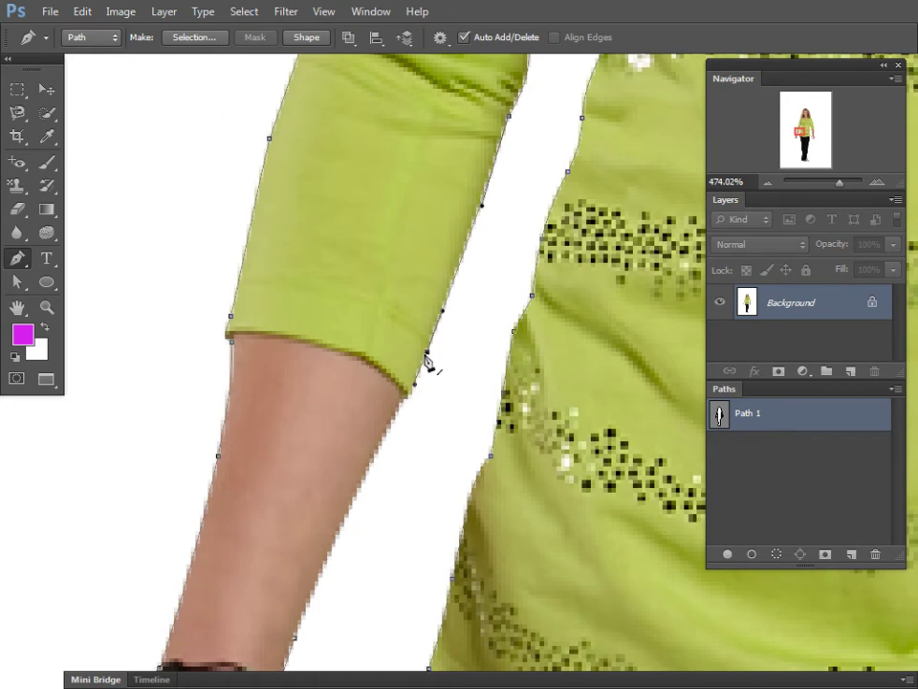
click(385, 418)
click(358, 488)
key(Return)
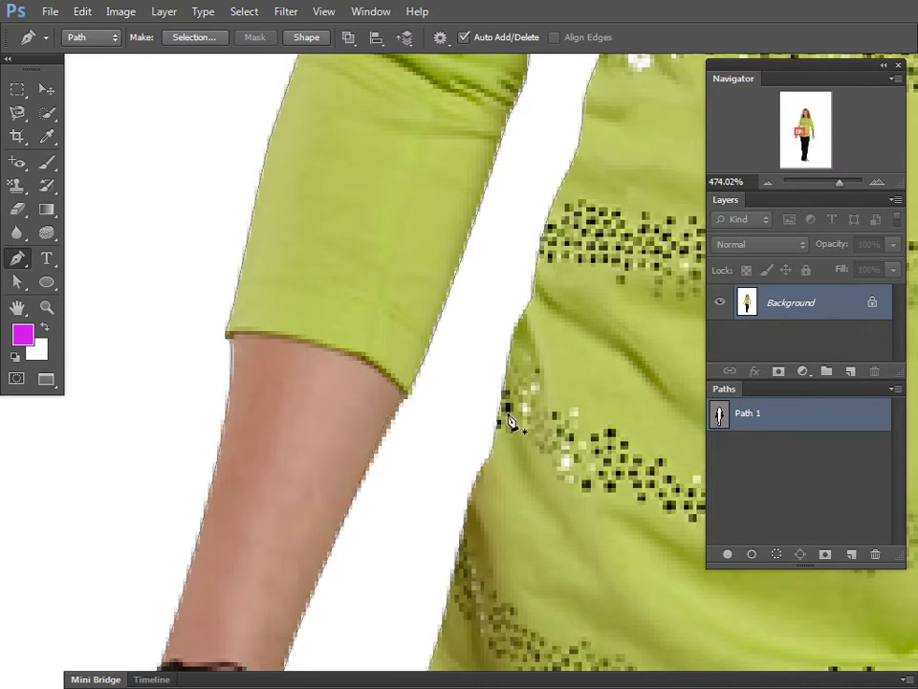
ctrl+click(392, 406)
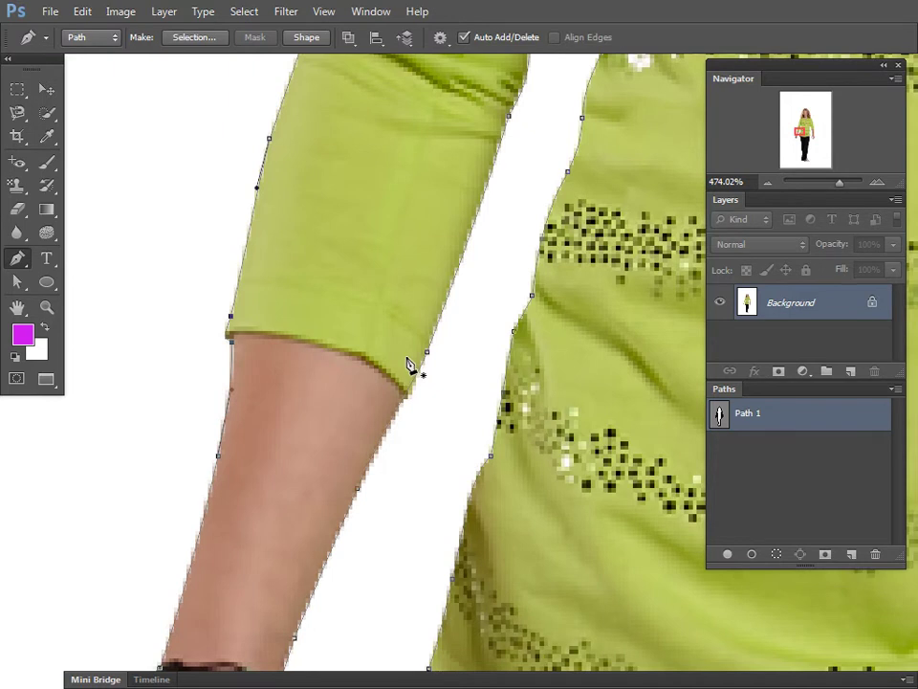
key(ctrl+0)
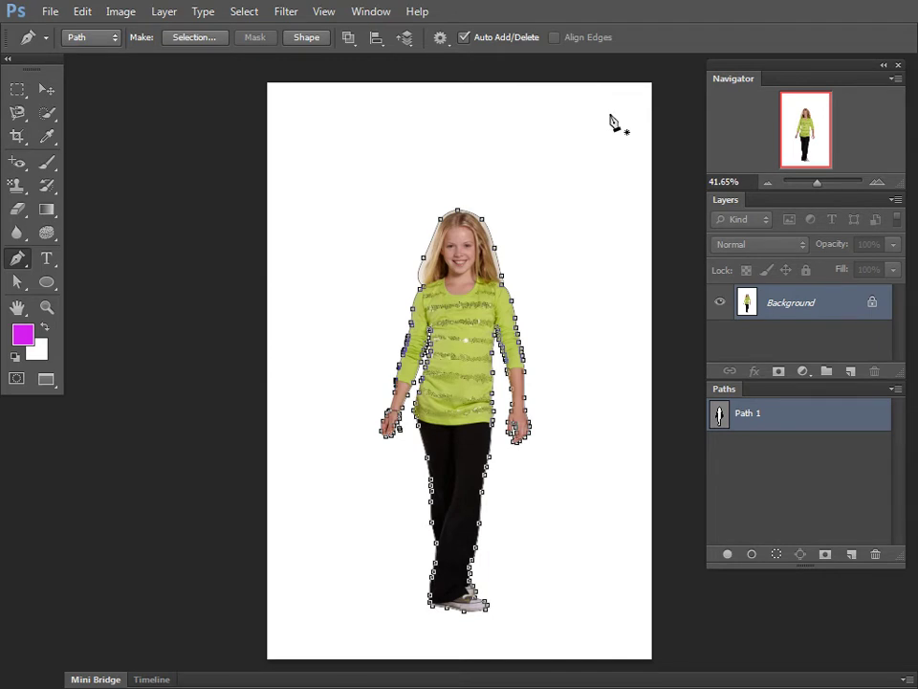
scroll(648, 479, up, 10)
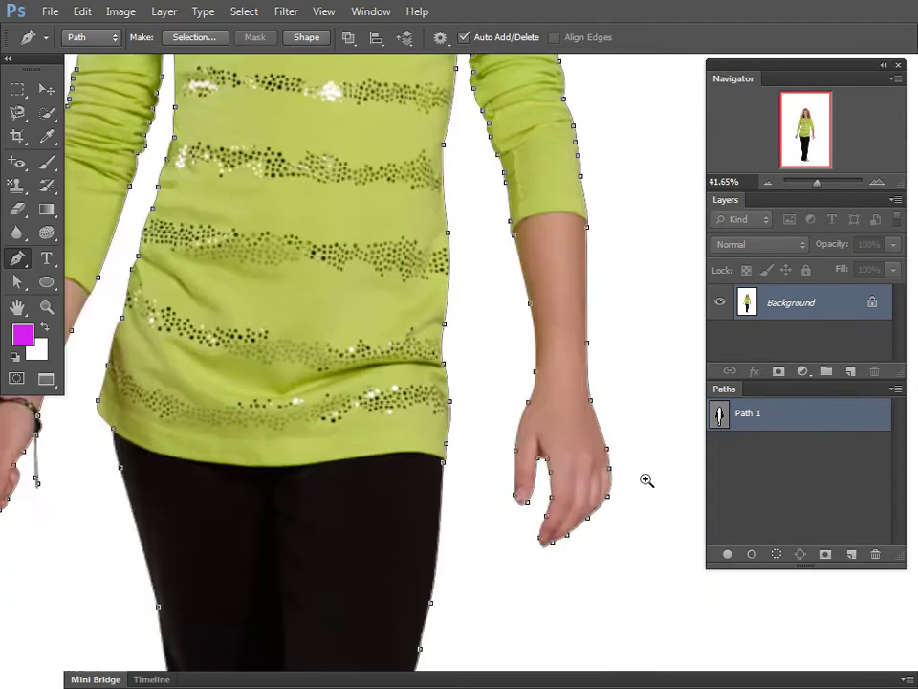
scroll(397, 450, down, 3)
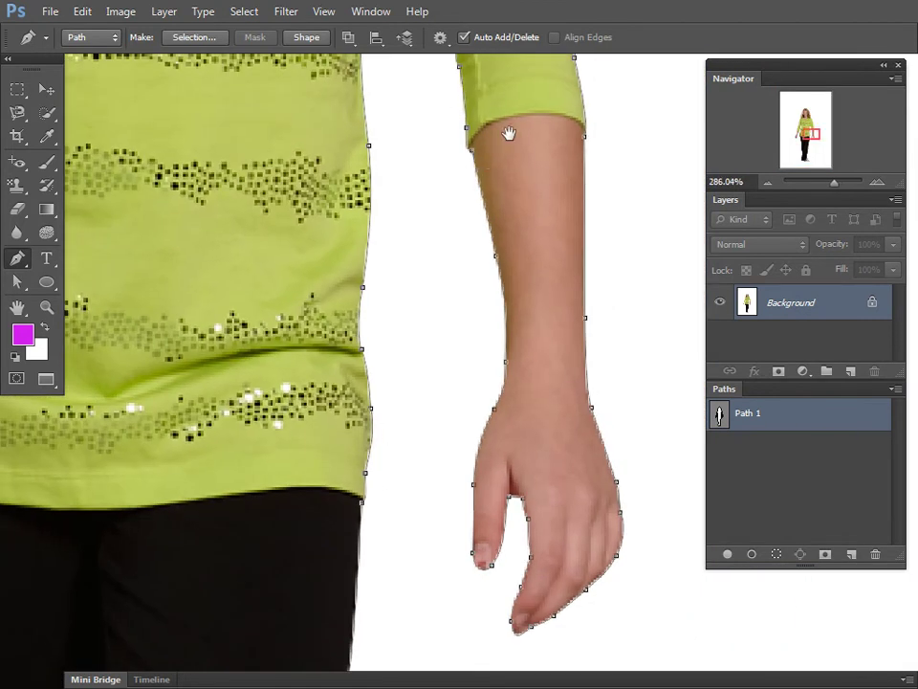
scroll(512, 287, up, 7)
mouse_move(514, 251)
mouse_down()
mouse_move(405, 321)
mouse_move(480, 497)
mouse_up()
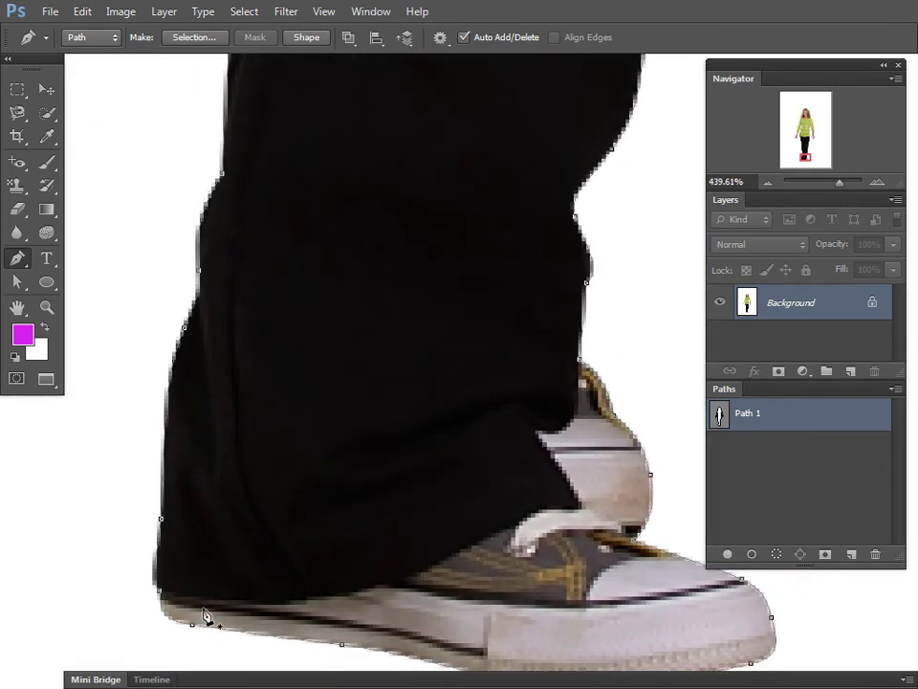
scroll(437, 342, down, 2)
scroll(430, 326, down, 2)
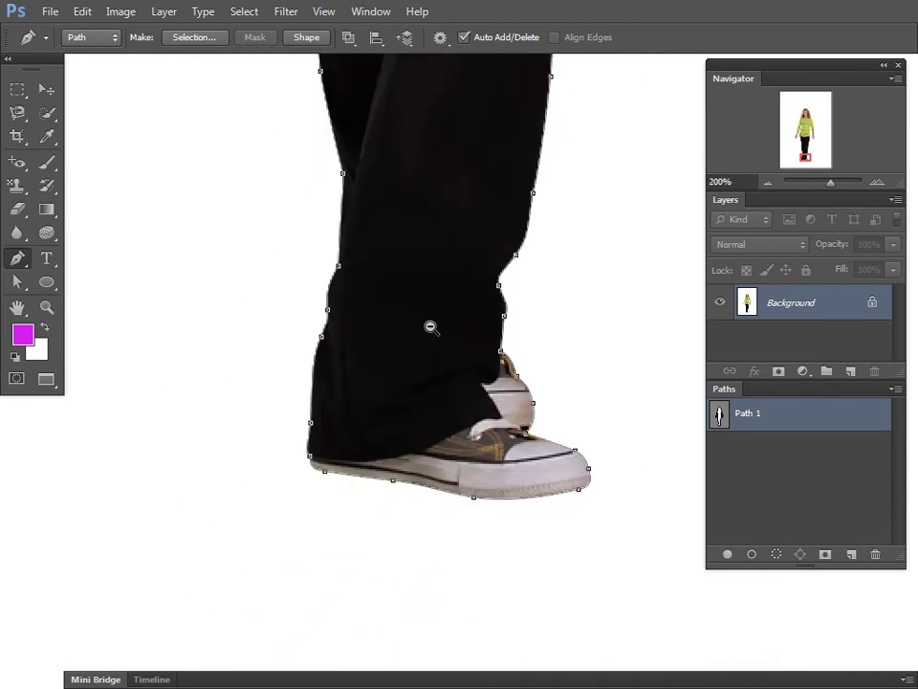
scroll(435, 313, down, 3)
scroll(434, 314, down, 1)
mouse_move(477, 327)
mouse_down()
mouse_move(531, 272)
mouse_move(520, 244)
mouse_move(285, 338)
mouse_move(352, 346)
mouse_up()
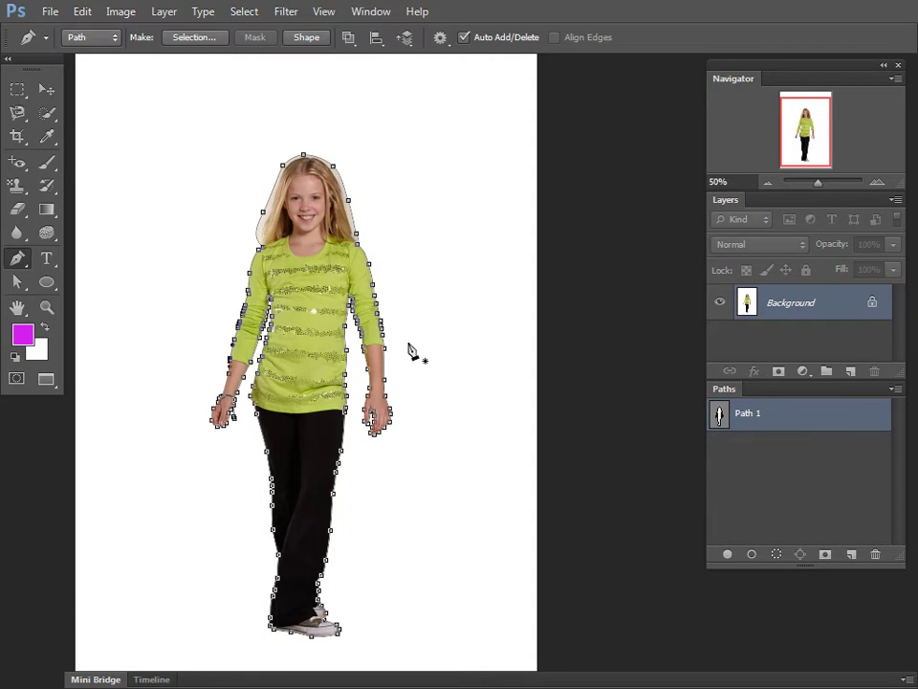
- Create a new empty Path 2 and paste Path 1's full-figure outline into it
click(803, 512)
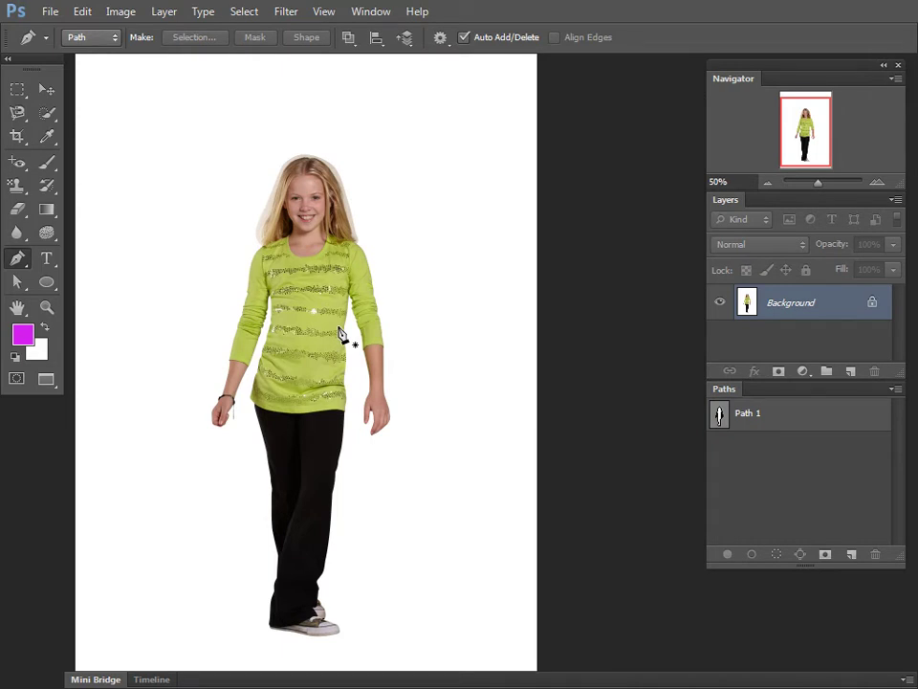
click(852, 555)
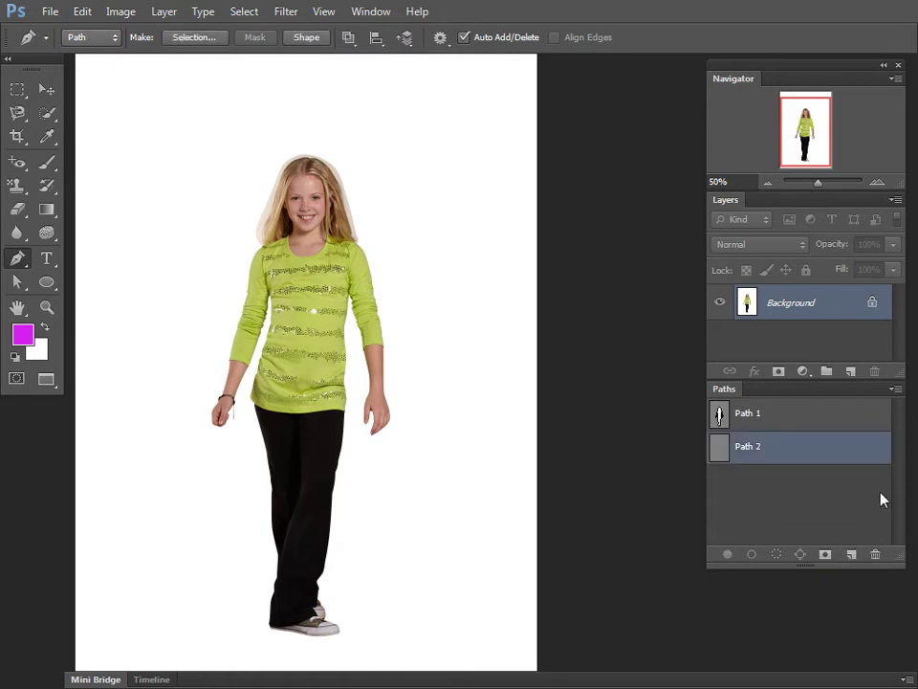
click(802, 487)
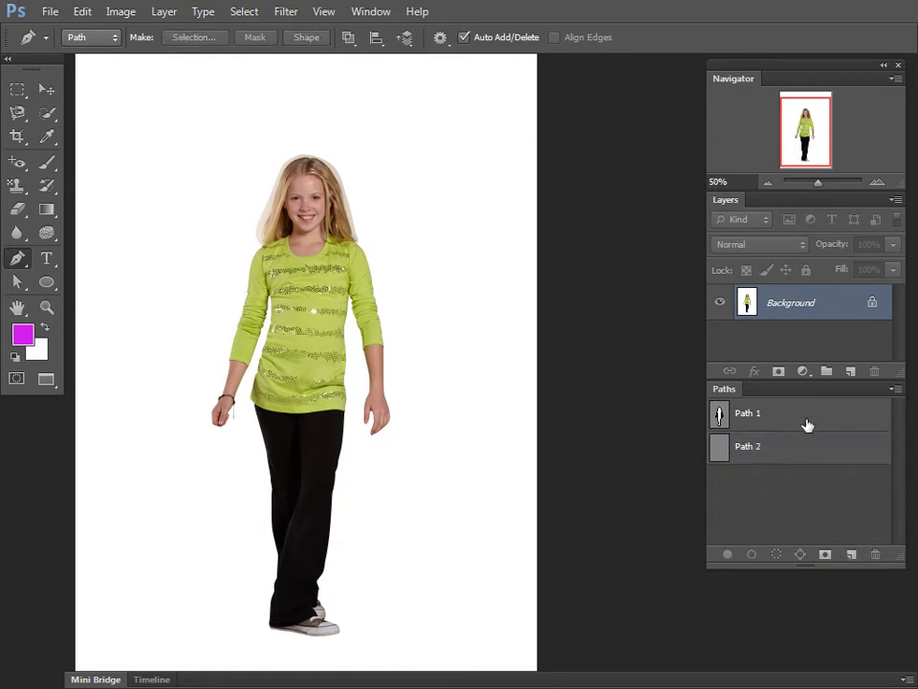
click(805, 421)
click(837, 483)
click(826, 422)
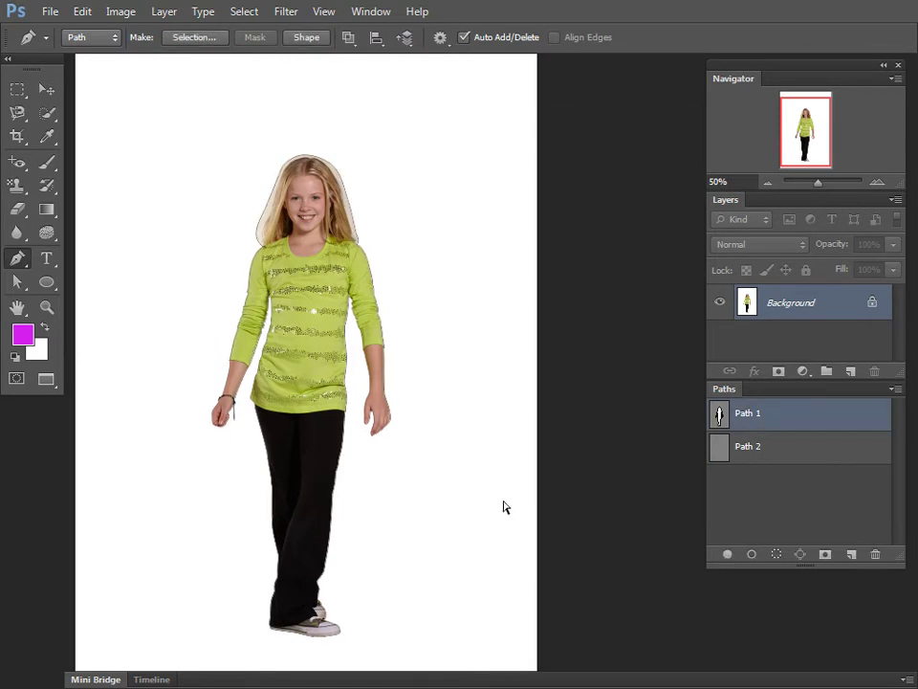
click(804, 453)
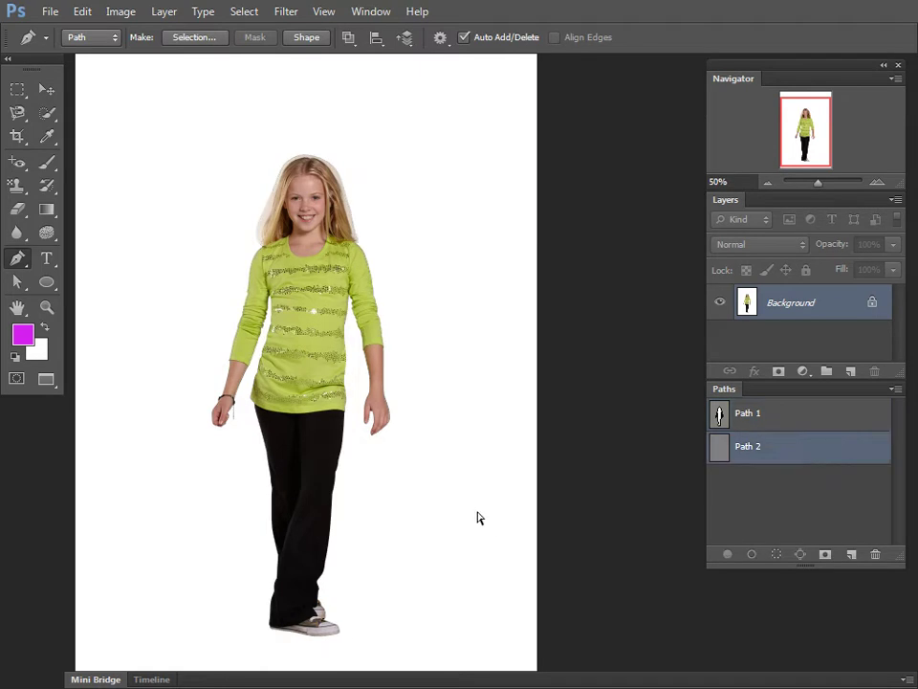
key(ctrl+v)
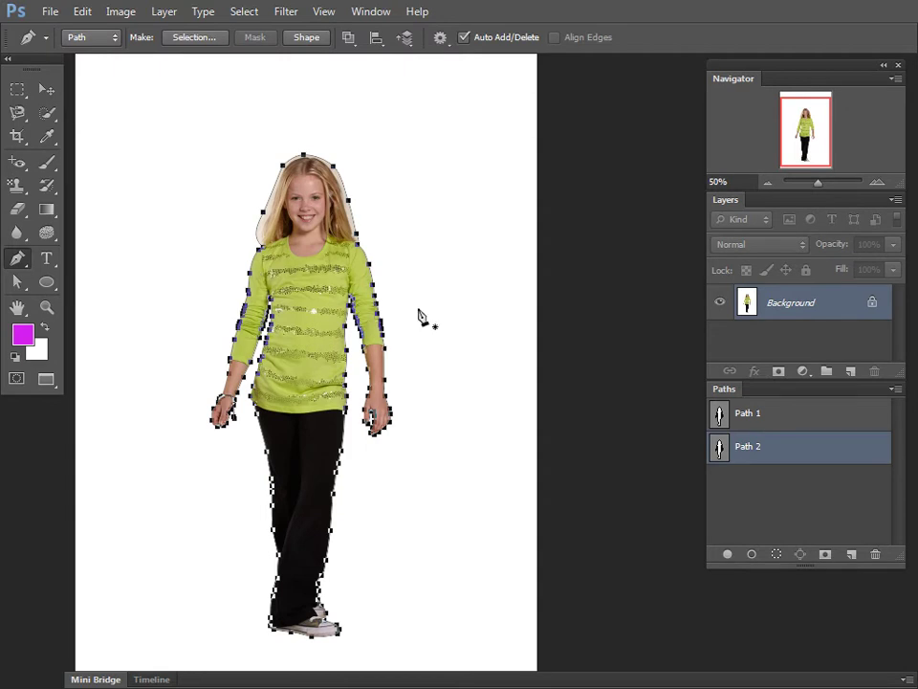
scroll(416, 277, up, 5)
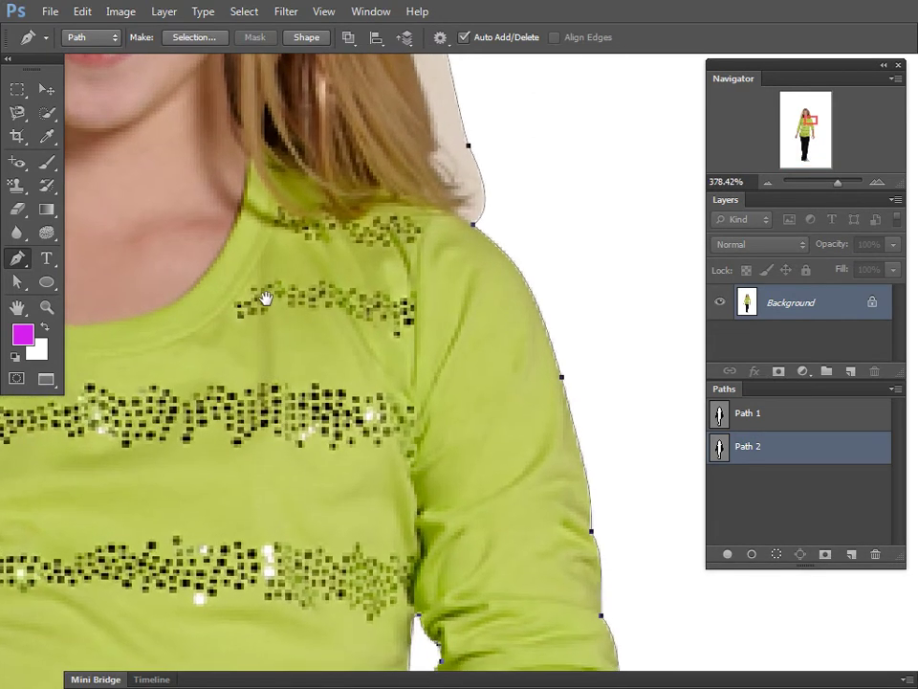
scroll(266, 299, down, 3)
scroll(330, 287, down, 3)
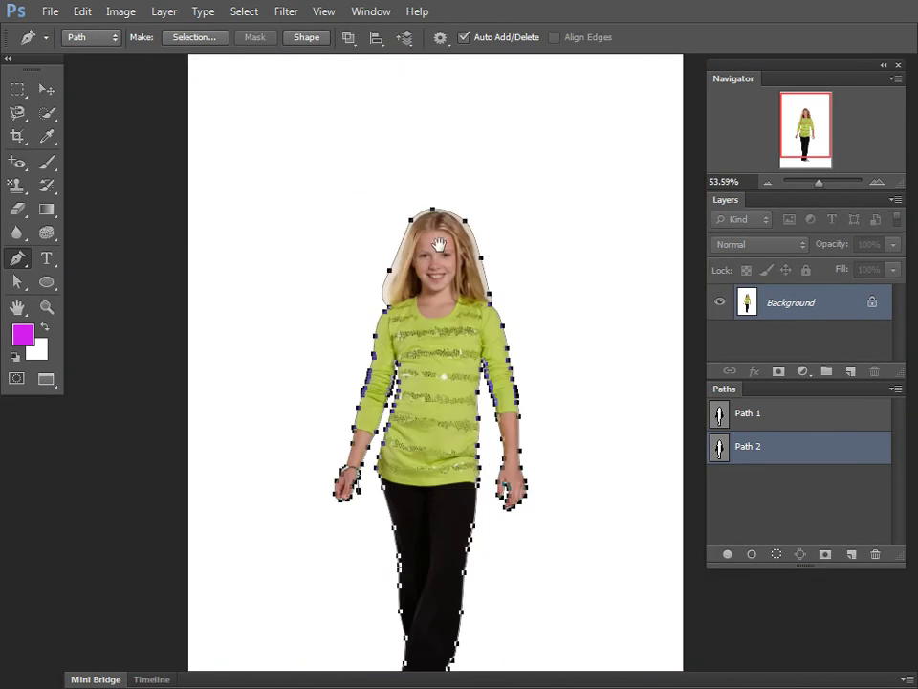
scroll(438, 245, up, 1)
scroll(465, 312, up, 1)
drag(603, 436, 505, 244)
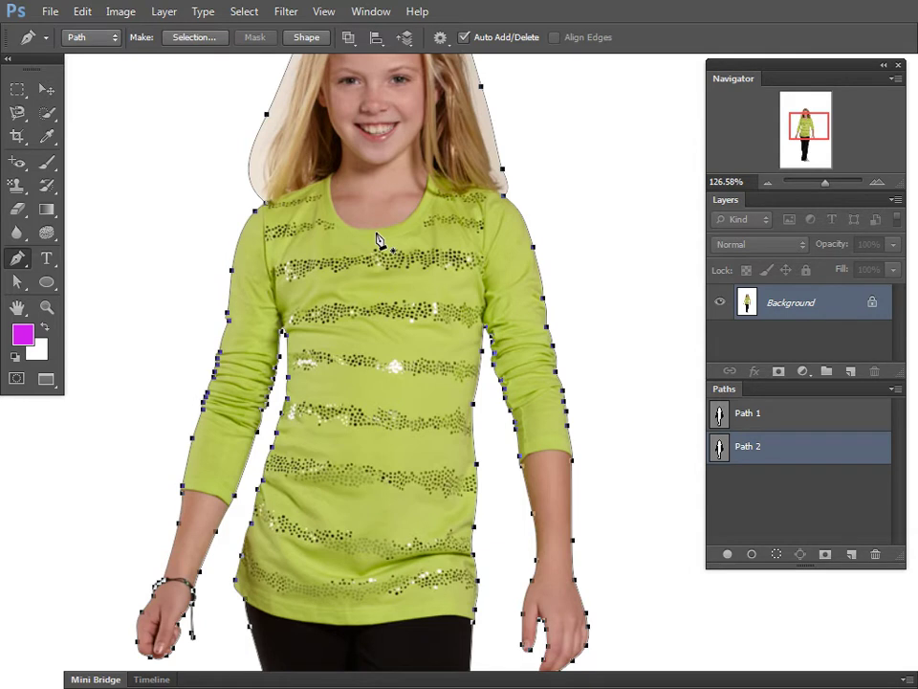
- Drag Path 2 to the trash, then show Path 1 along the sleeve and select the elbow anchor
scroll(230, 505, up, 3)
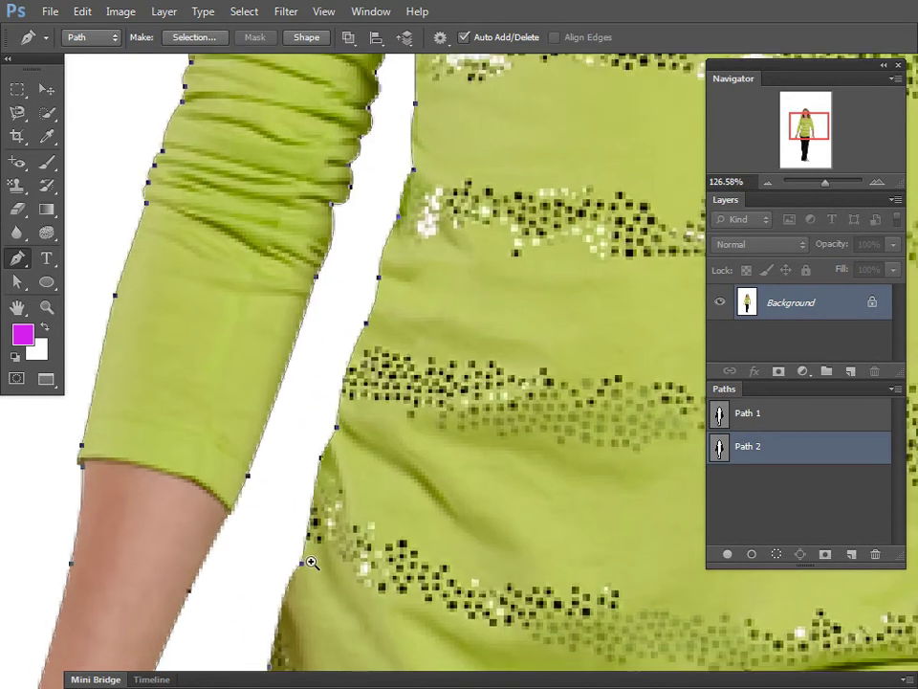
scroll(230, 505, up, 2)
drag(816, 457, 875, 554)
click(778, 421)
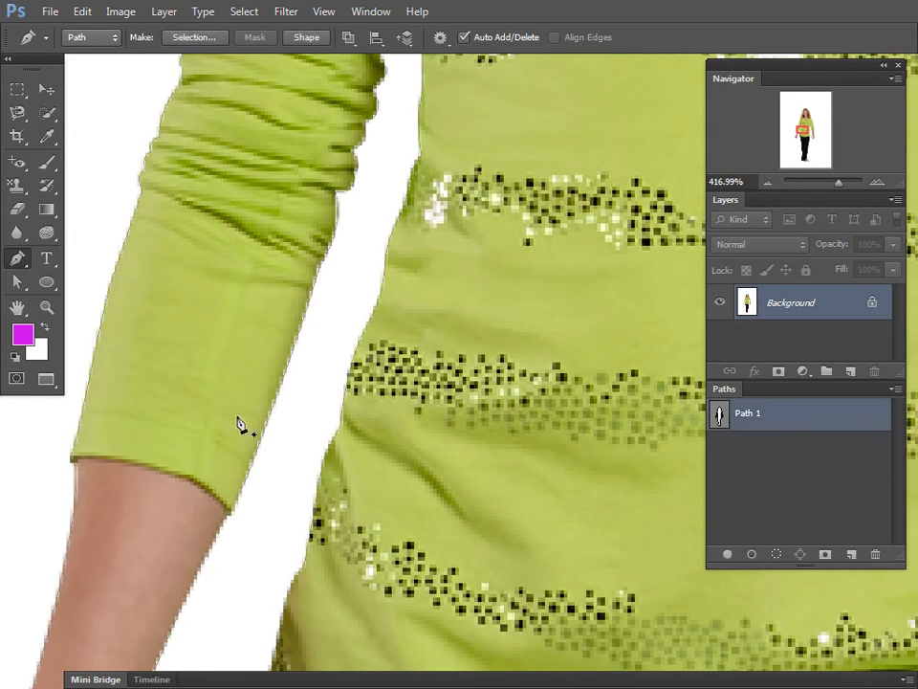
ctrl+click(225, 476)
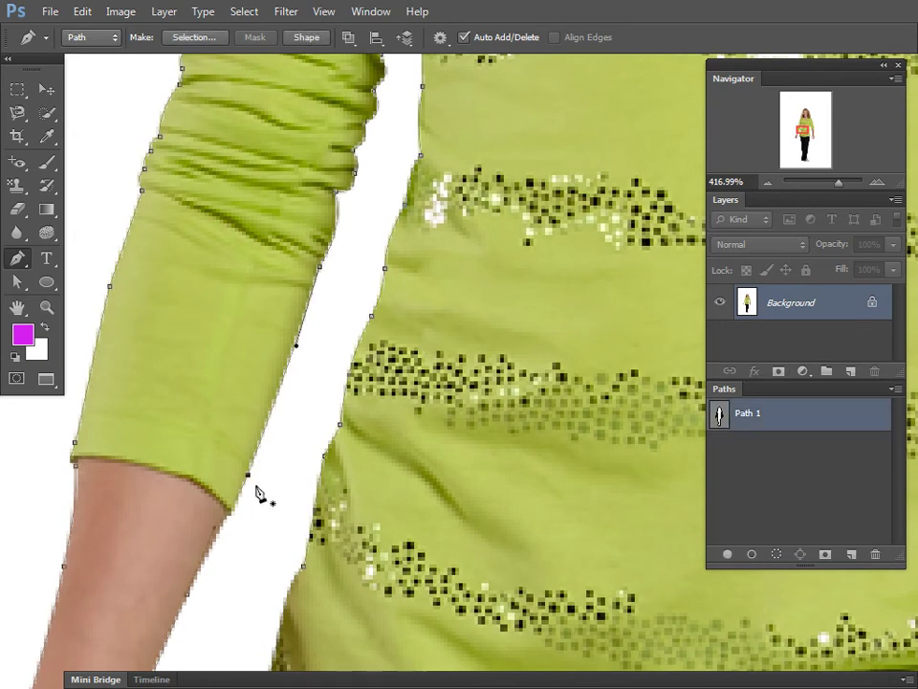
drag(260, 492, 313, 362)
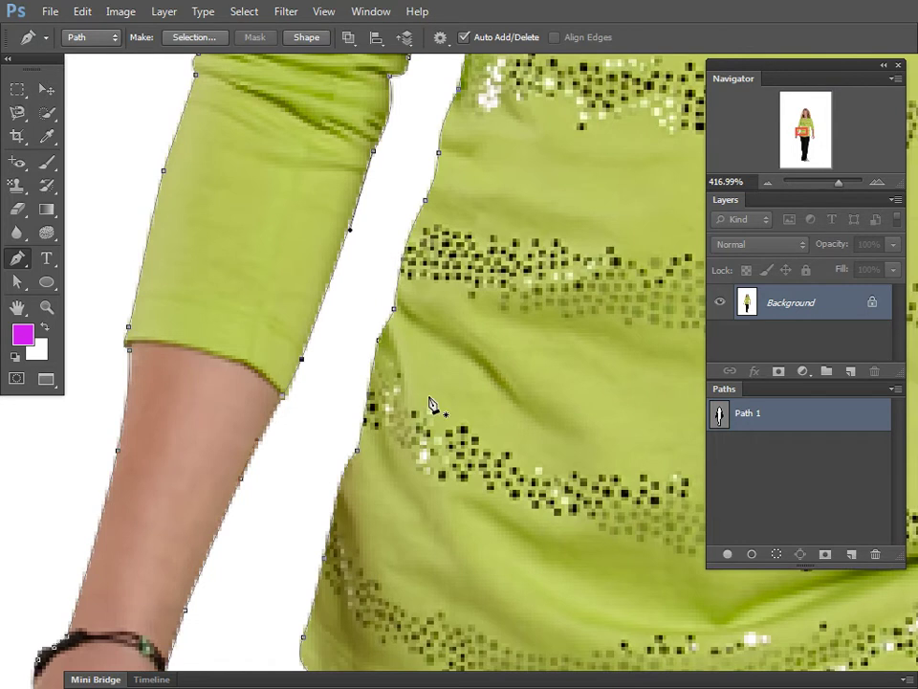
drag(320, 427, 254, 335)
- Fit the image, create a new empty path, and copy Path 1's figure outline into Path 2
click(779, 473)
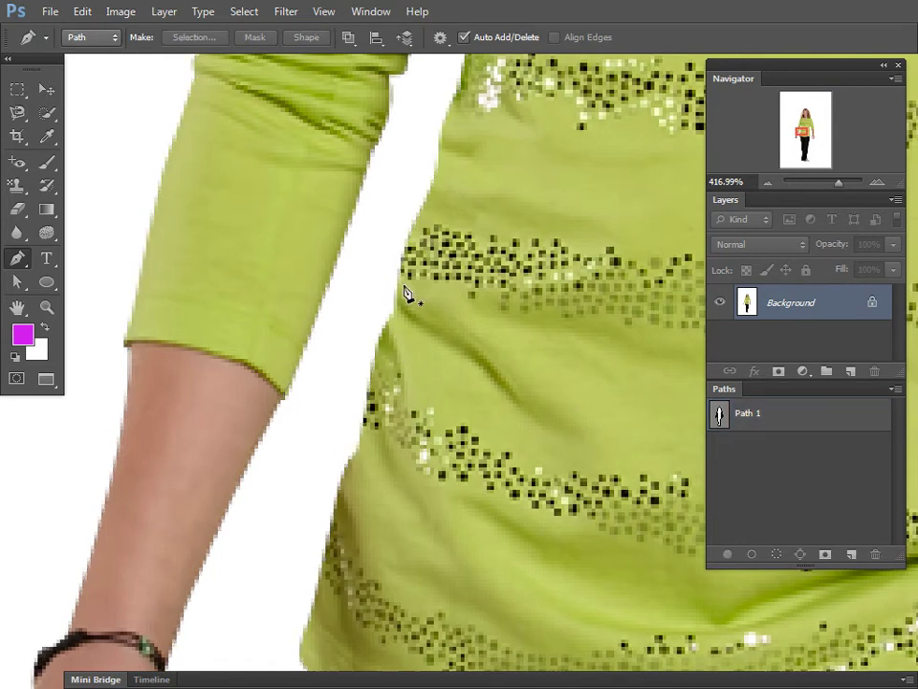
key(ctrl+0)
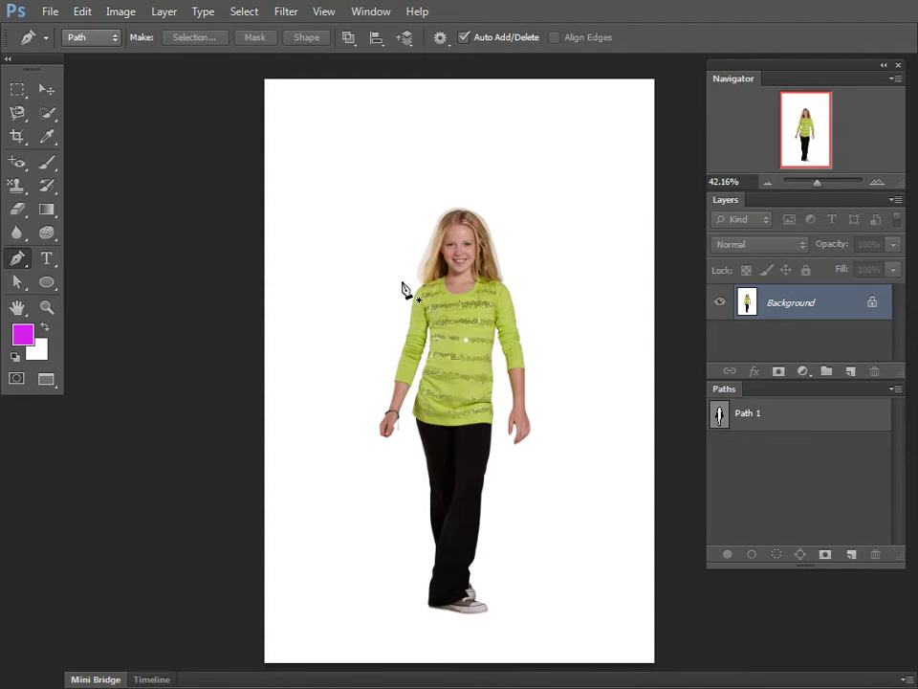
click(851, 554)
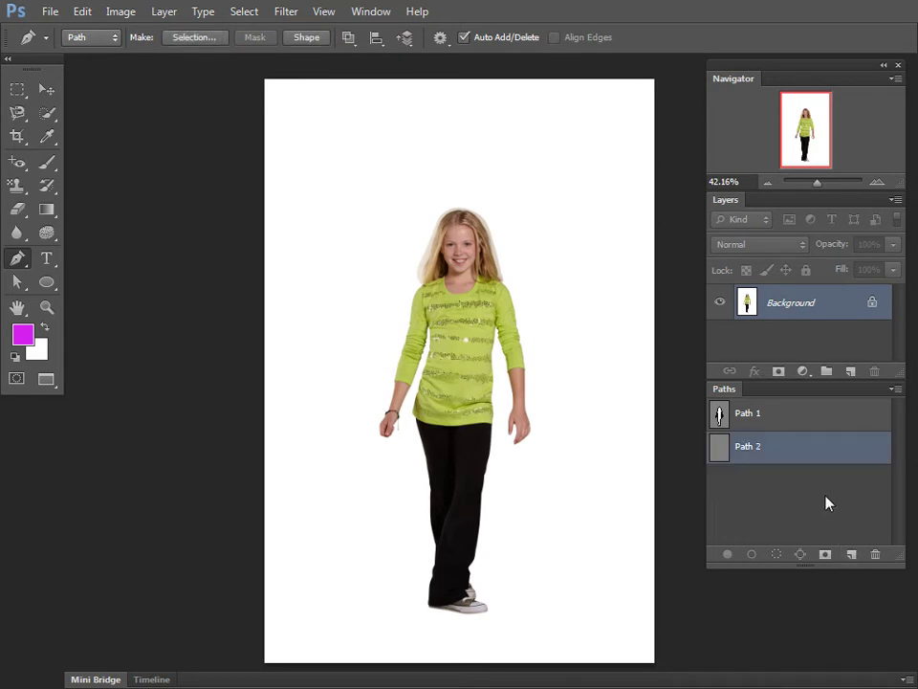
click(794, 493)
click(803, 422)
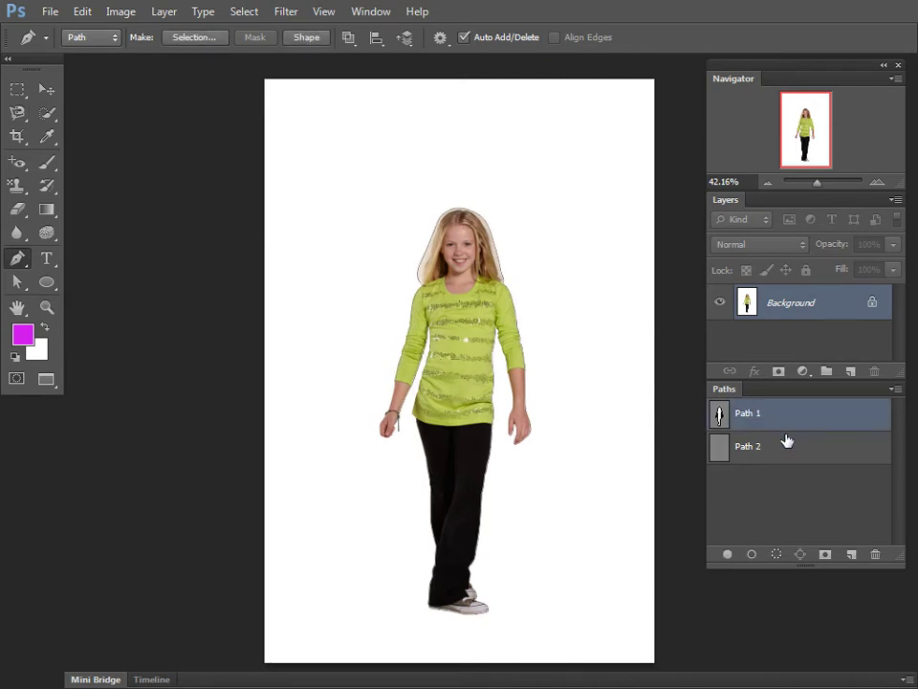
click(800, 499)
click(799, 419)
click(796, 449)
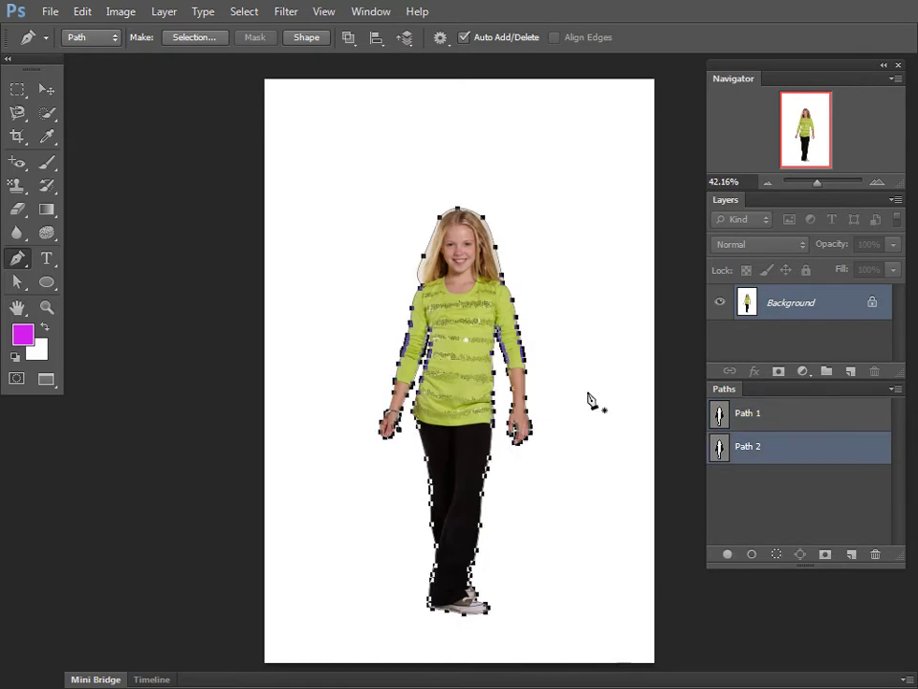
- Box-select the hair part of Path 2's outline and delete it
scroll(570, 379, up, 5)
scroll(493, 365, up, 3)
scroll(421, 239, down, 3)
scroll(420, 239, left, 3)
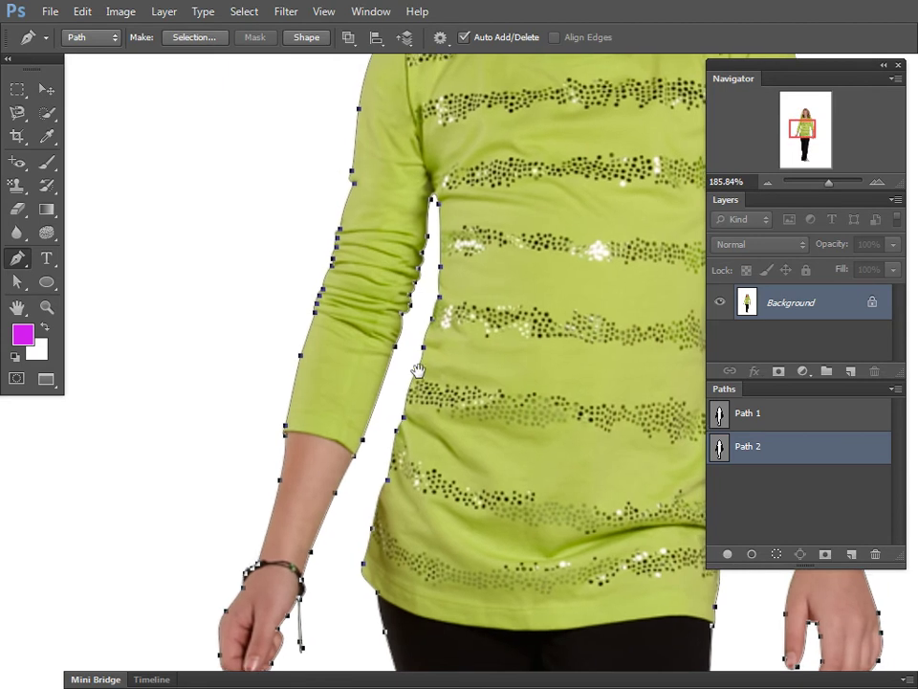
scroll(459, 315, up, 5)
scroll(460, 316, right, 2)
scroll(487, 303, up, 3)
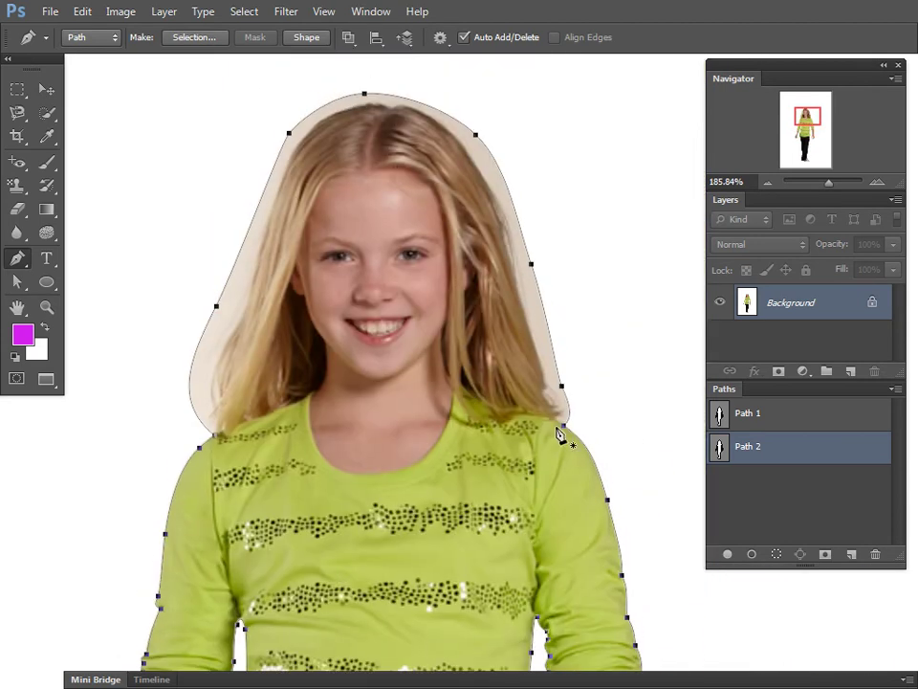
drag(211, 83, 652, 410)
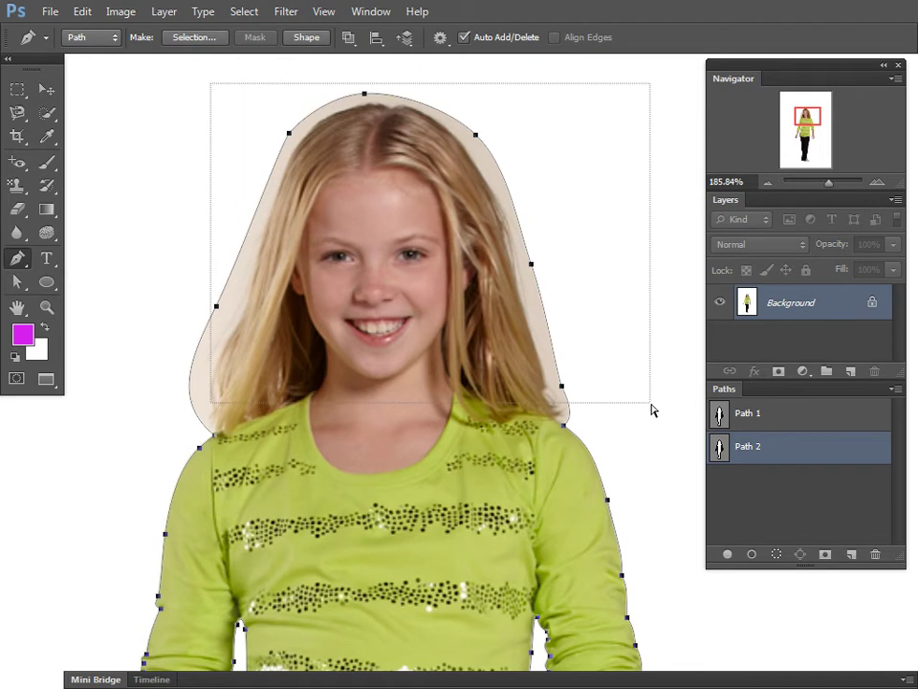
drag(651, 409, 652, 408)
key(Delete)
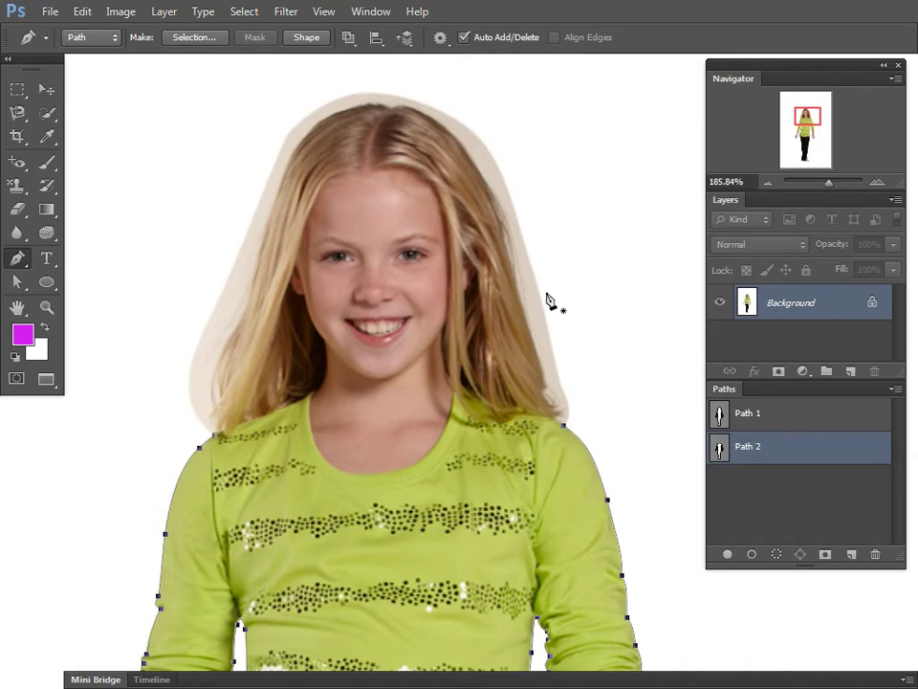
- Resume the outline at the shoulder anchor and pull a curve handle up toward the hair
scroll(485, 372, down, 5)
scroll(450, 293, up, 2)
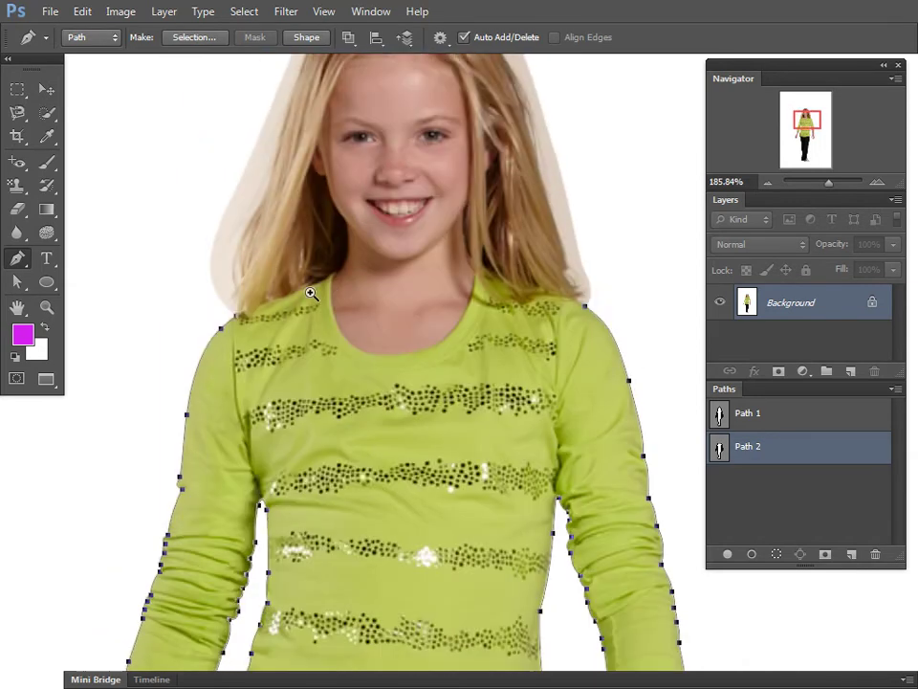
scroll(328, 292, up, 1)
scroll(321, 321, up, 2)
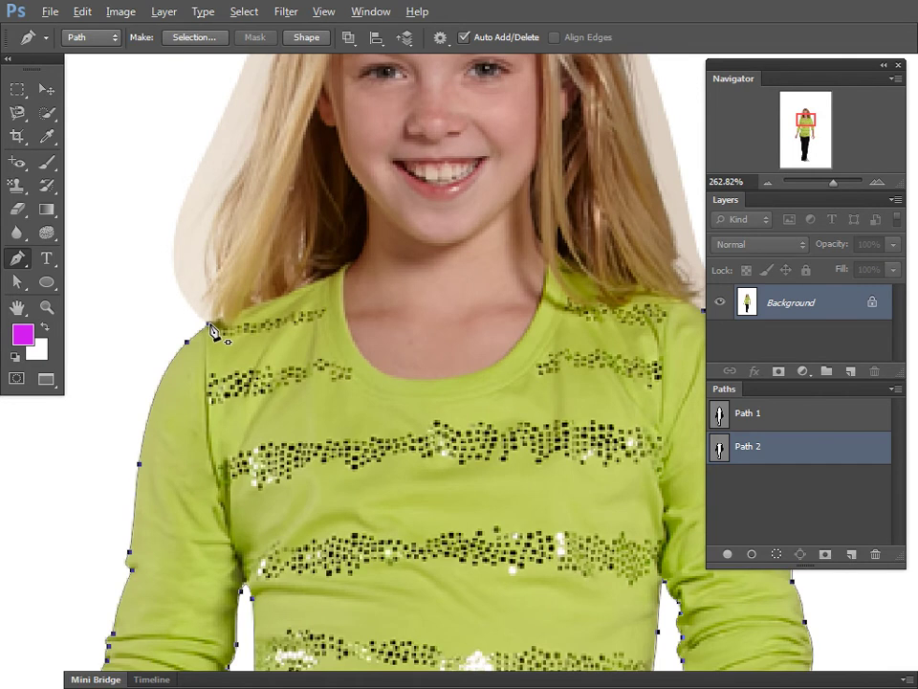
key(alt)
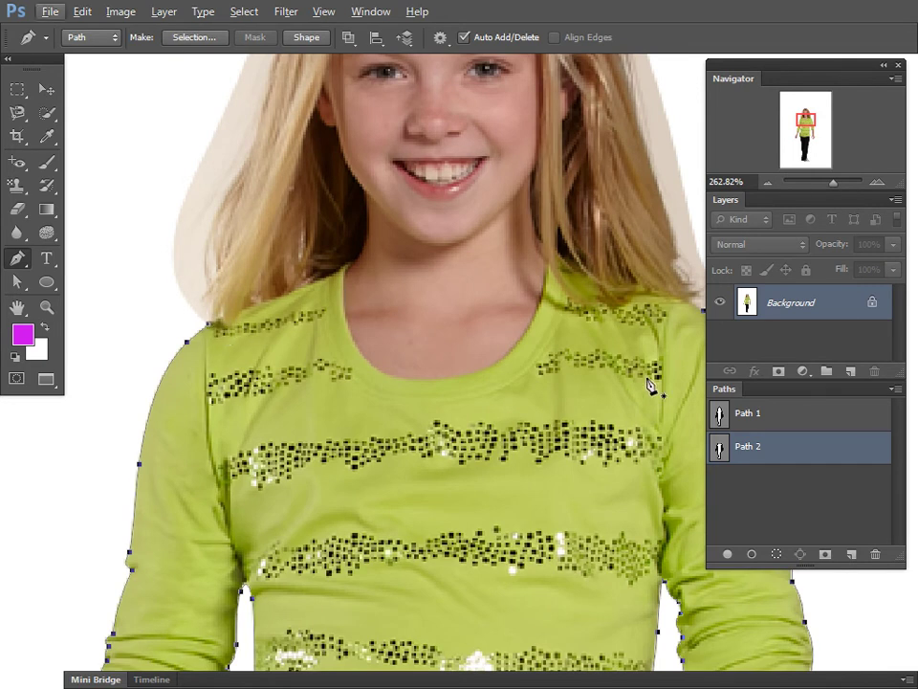
key(alt)
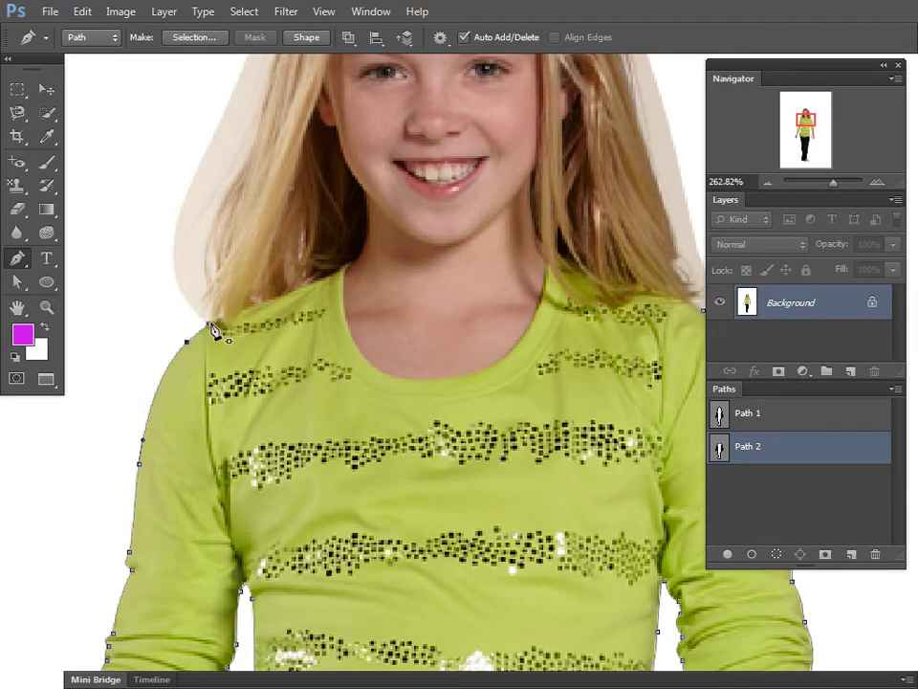
click(213, 330)
drag(211, 327, 144, 275)
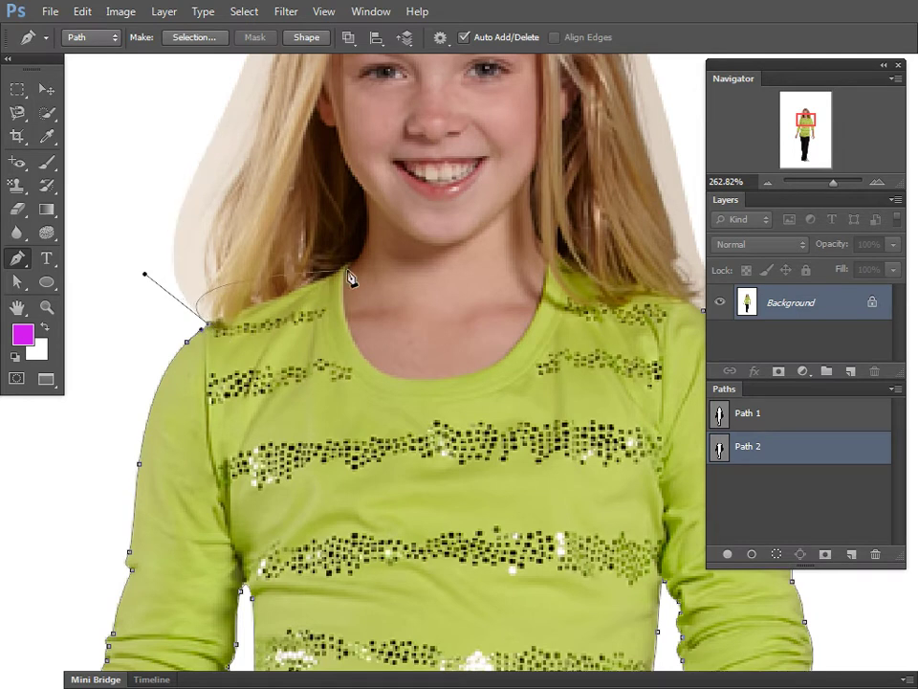
- Resume Path 2 at the shoulder and place curved anchors where the collar meets the neck
key(ctrl+h)
key(ctrl+h)
click(211, 330)
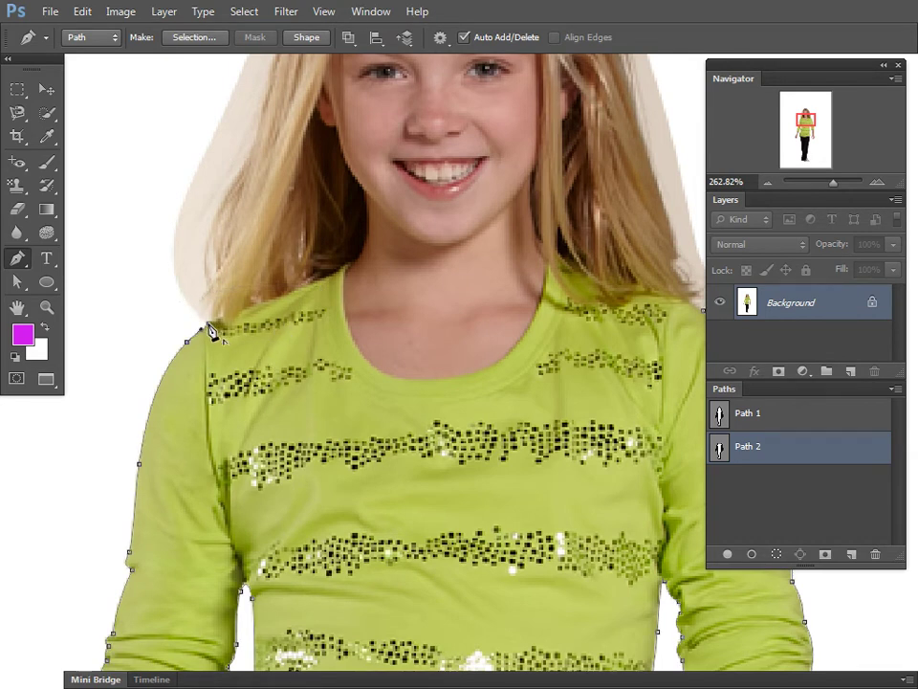
ctrl+click(330, 266)
mouse_move(361, 261)
mouse_down()
mouse_move(379, 261)
mouse_move(348, 287)
mouse_up()
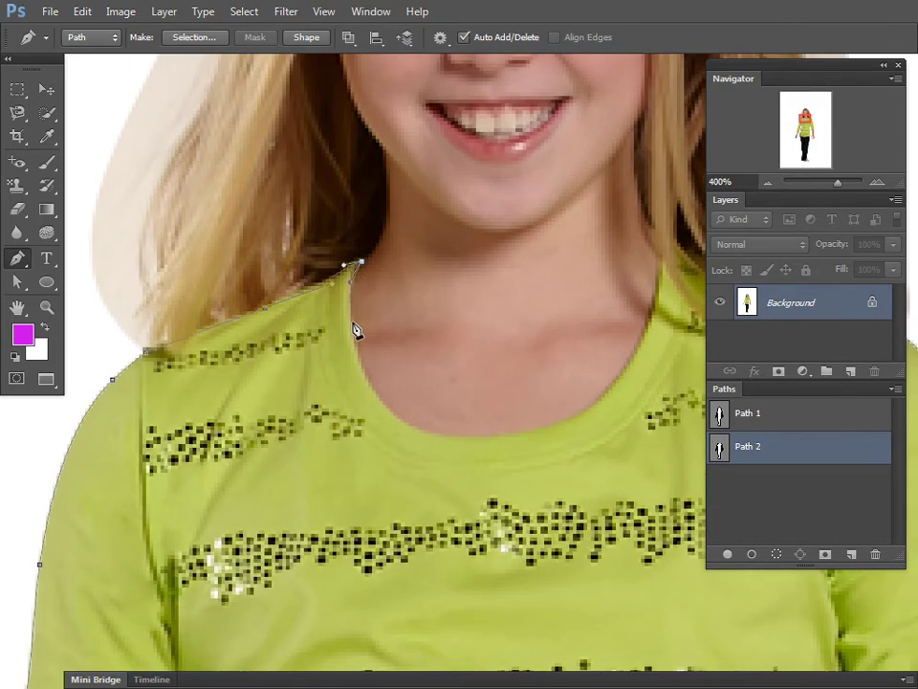
click(361, 390)
drag(396, 276, 381, 358)
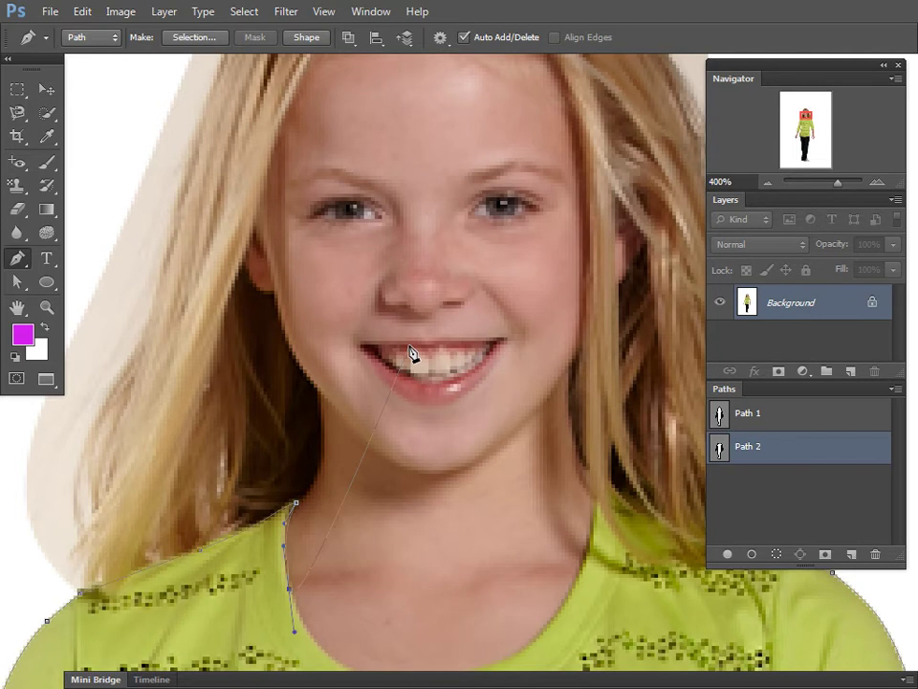
scroll(402, 325, down, 3)
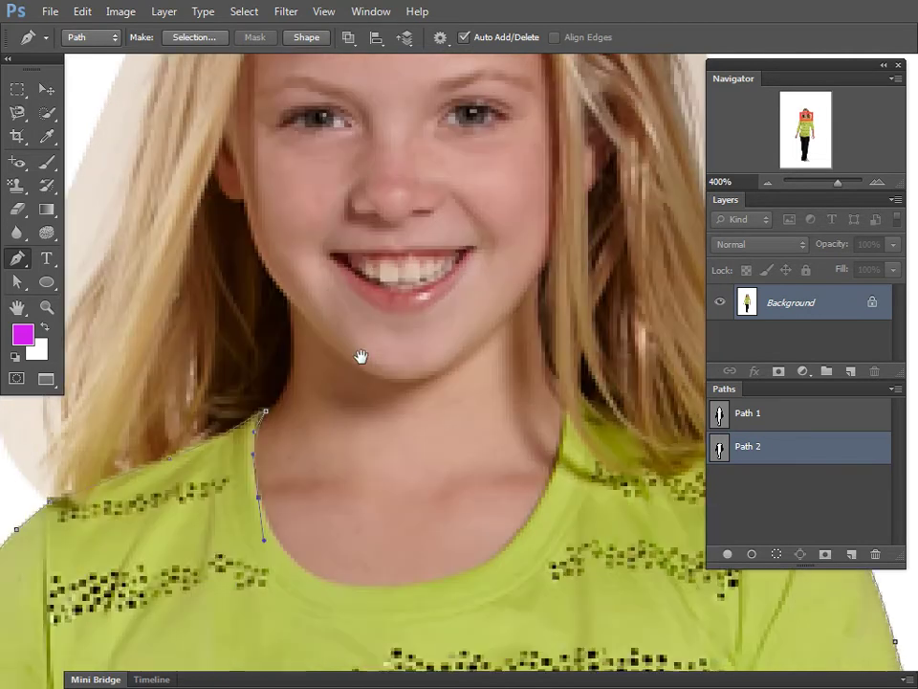
scroll(287, 368, down, 1)
scroll(293, 440, down, 5)
- Add smooth anchors along the neckline up to the right side of the neck, undoing the last change
drag(292, 440, 273, 403)
key(ctrl+plus)
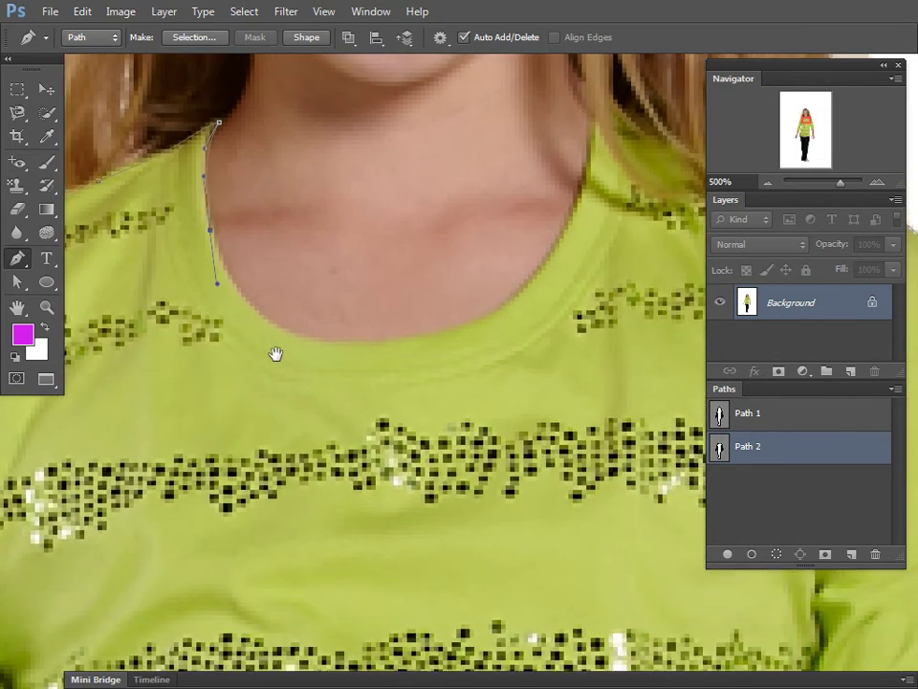
mouse_move(309, 337)
mouse_down()
mouse_move(330, 337)
mouse_move(350, 355)
mouse_up()
scroll(382, 363, up, 1)
scroll(383, 363, right, 1)
drag(411, 366, 447, 343)
scroll(459, 326, up, 2)
scroll(459, 326, right, 1)
drag(459, 300, 467, 188)
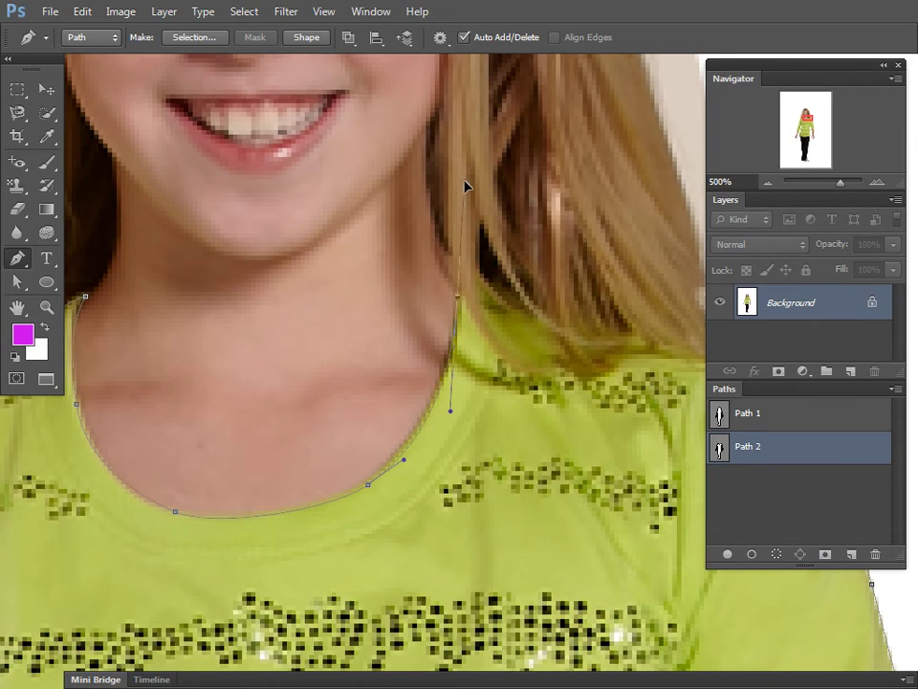
drag(481, 343, 483, 335)
key(ctrl+z)
- Curve Path 2 along the rest of the neckline toward the shoulder
drag(177, 457, 267, 454)
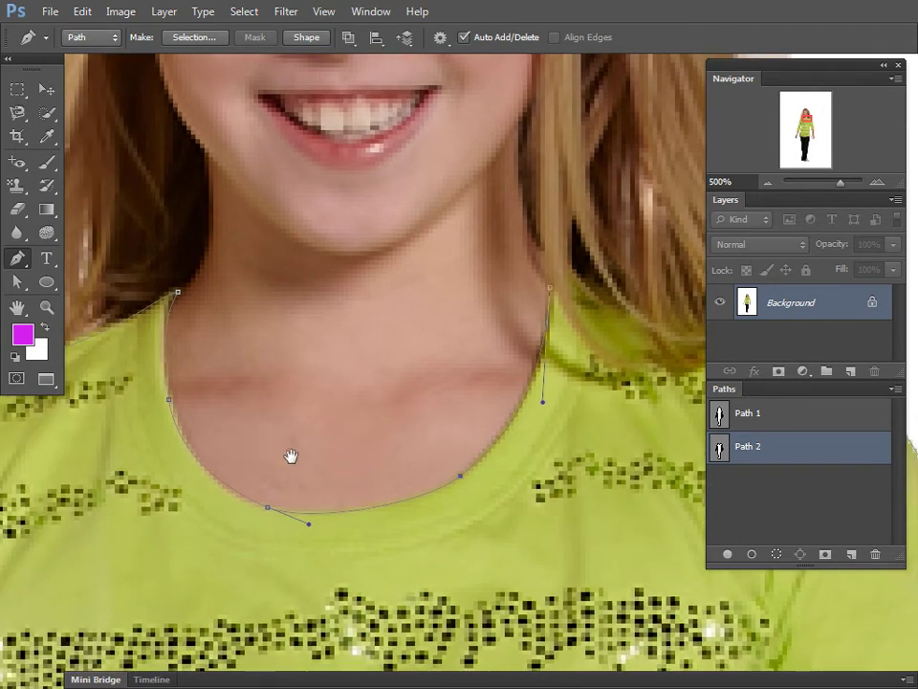
drag(593, 336, 510, 354)
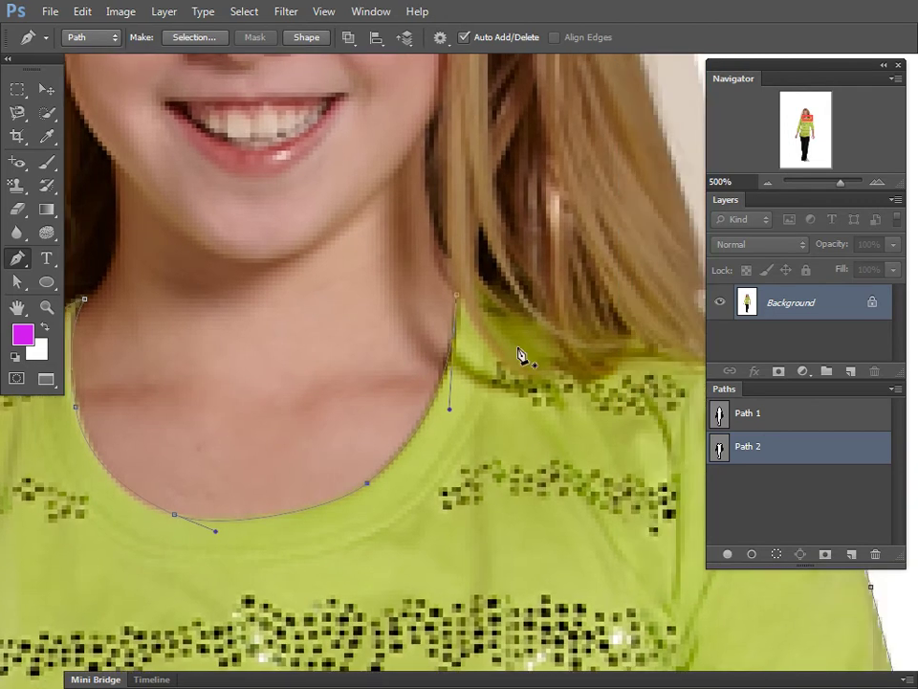
mouse_move(456, 294)
mouse_down()
mouse_move(482, 338)
mouse_move(552, 384)
mouse_up()
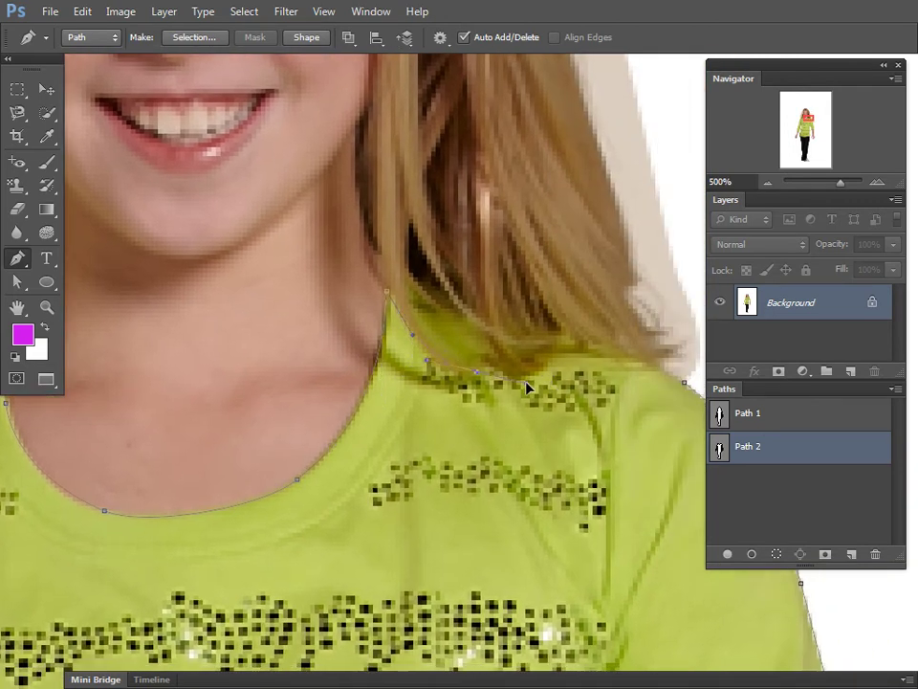
scroll(427, 381, up, 2)
scroll(427, 387, up, 3)
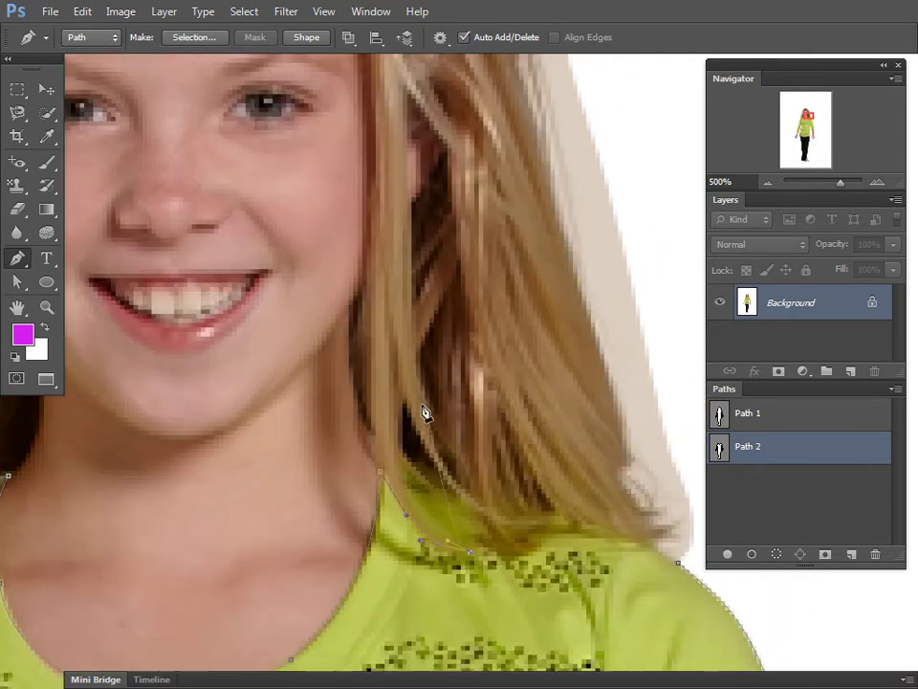
- Trace curved anchors along the hair edge over the shoulder and close at the shoulder anchor
drag(404, 457, 404, 524)
mouse_move(426, 485)
mouse_down()
mouse_move(452, 504)
mouse_move(436, 475)
mouse_move(355, 432)
mouse_up()
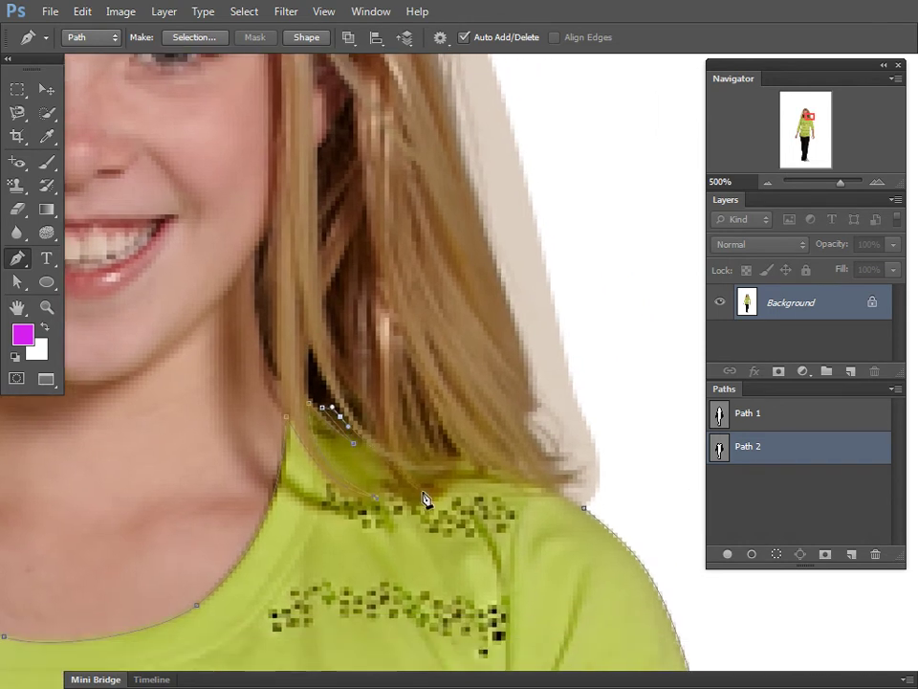
mouse_move(429, 494)
mouse_down()
mouse_move(464, 508)
mouse_move(389, 433)
mouse_up()
drag(414, 473, 449, 483)
key(ctrl+z)
ctrl+click(429, 466)
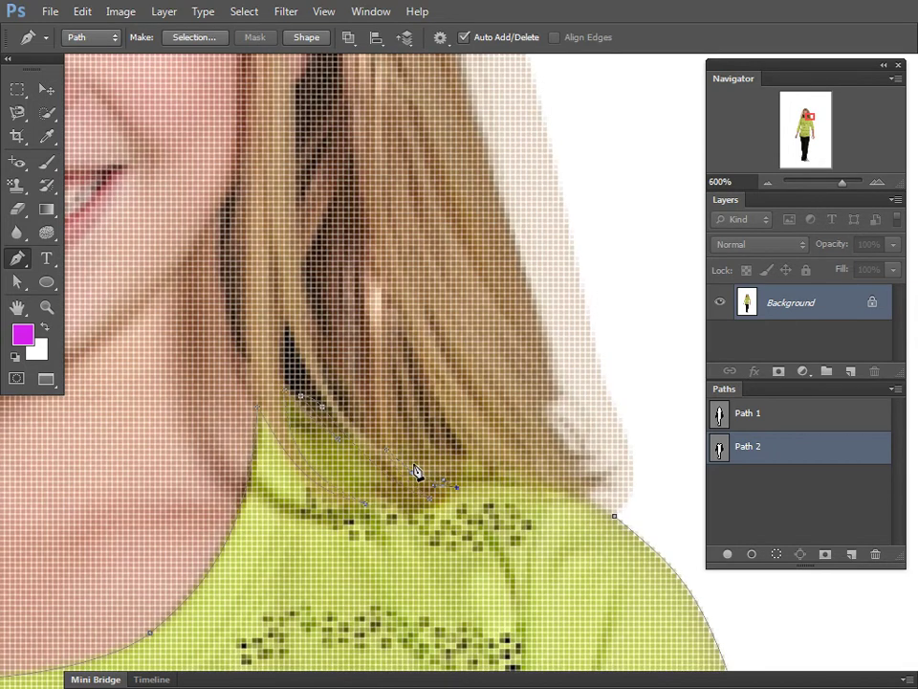
ctrl+alt+click(407, 436)
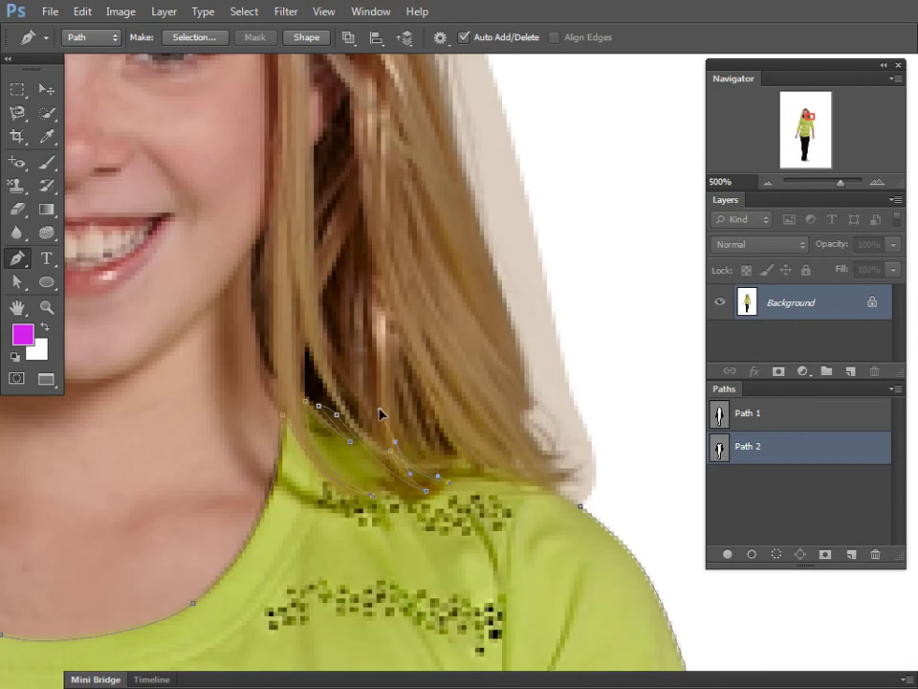
drag(436, 467, 434, 456)
click(580, 506)
ctrl+click(432, 486)
- Marquee-select the anchors around the right-hand forearm of Path 2
scroll(499, 393, down, 1)
scroll(427, 381, down, 2)
scroll(420, 376, down, 1)
scroll(421, 376, up, 3)
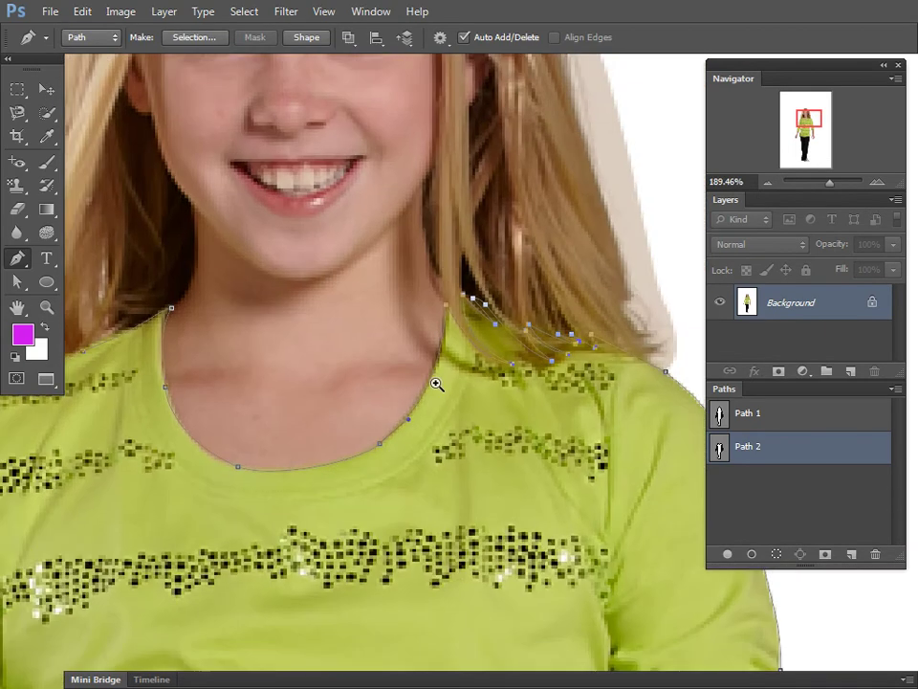
drag(650, 504, 557, 370)
scroll(556, 370, down, 3)
scroll(553, 394, down, 3)
scroll(539, 262, down, 3)
drag(669, 570, 465, 387)
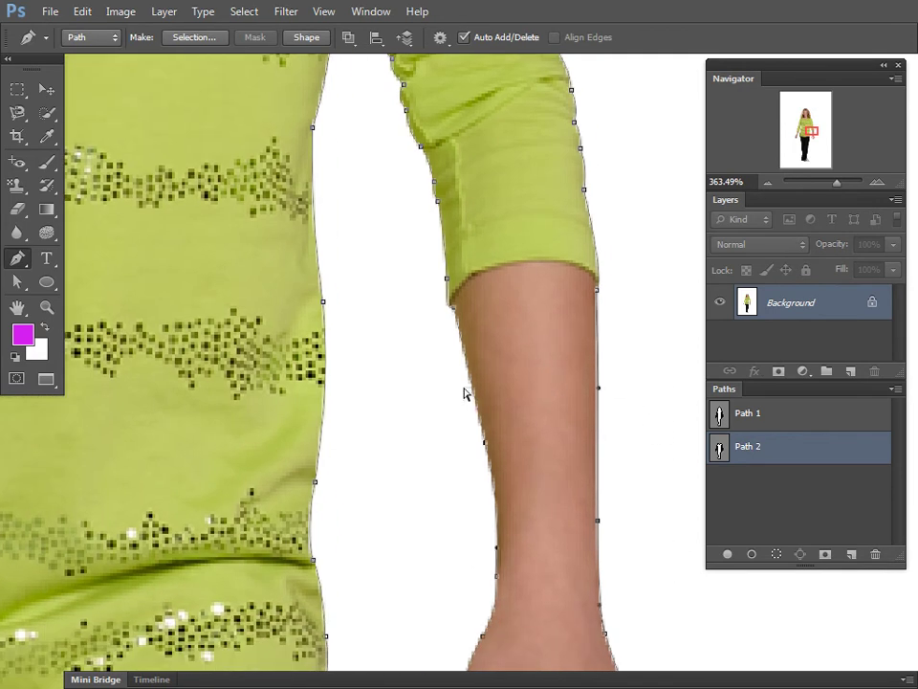
drag(596, 441, 543, 397)
scroll(441, 359, down, 3)
scroll(498, 421, down, 1)
drag(593, 563, 463, 355)
- Delete the forearm anchors and curve Path 2 across the first sleeve cuff
key(Delete)
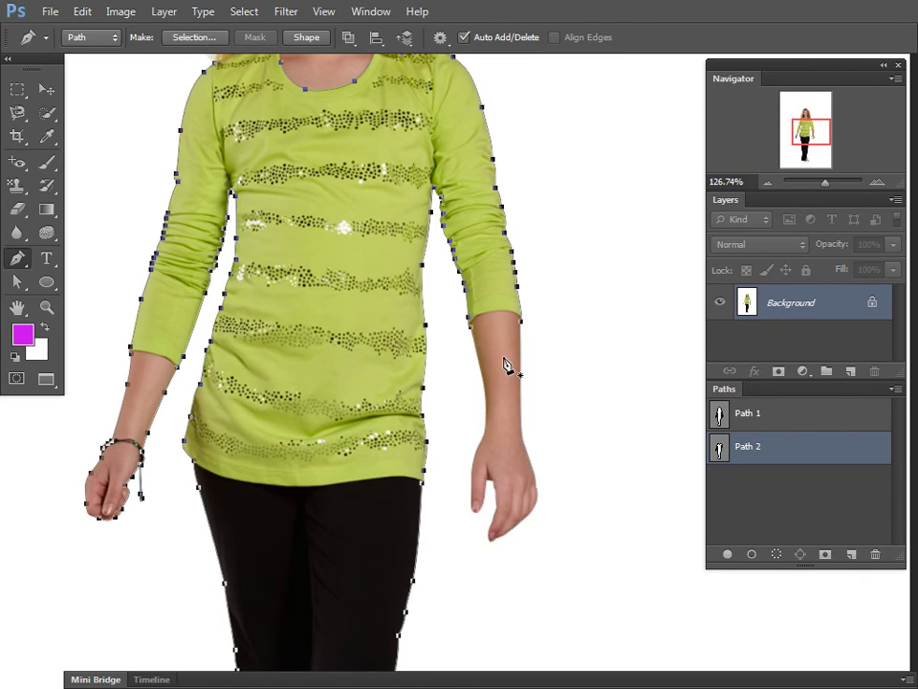
scroll(529, 331, up, 2)
scroll(535, 339, up, 3)
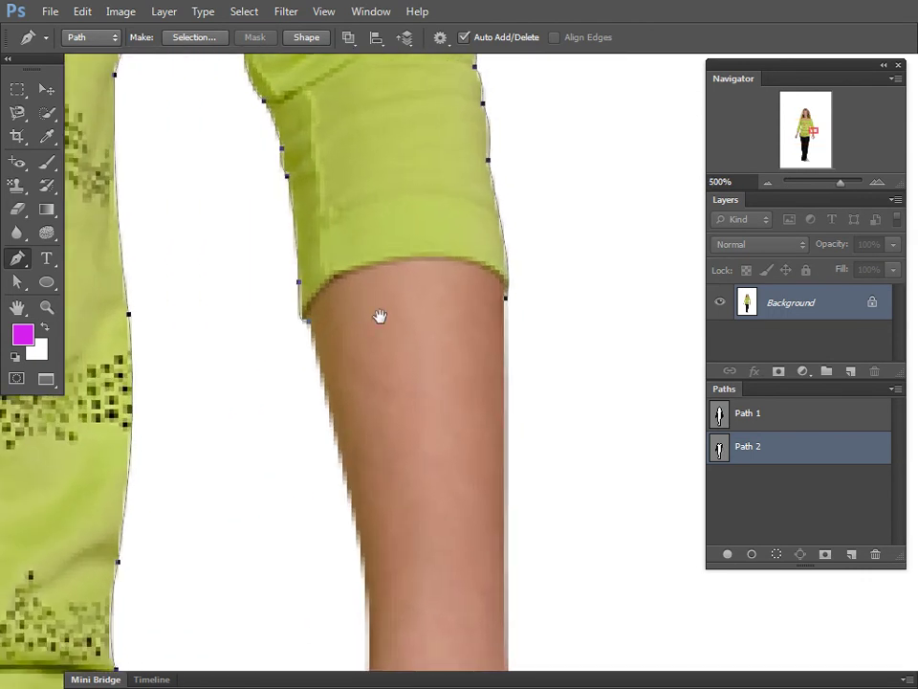
click(337, 393)
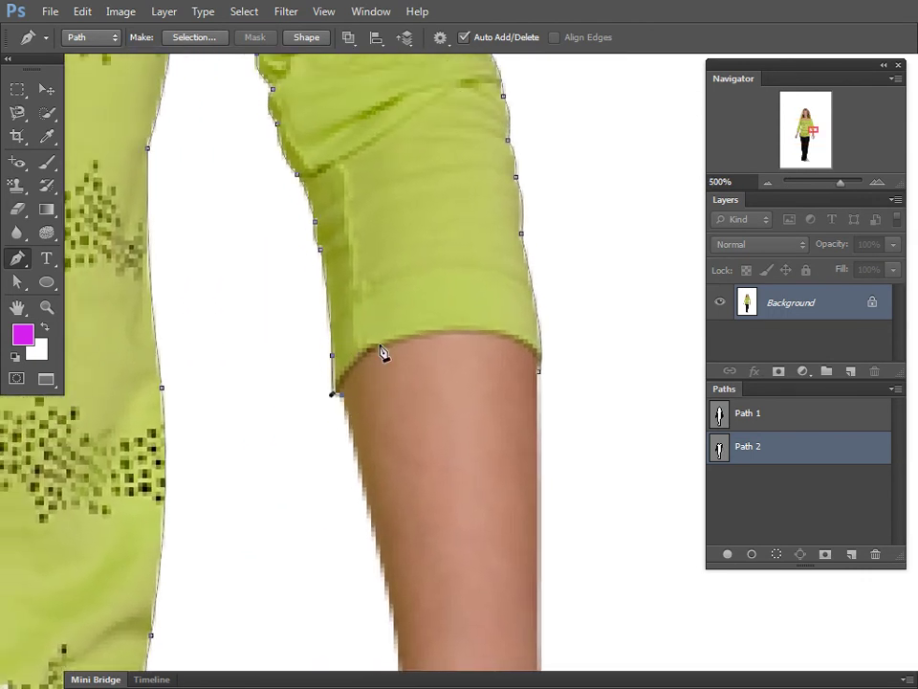
scroll(425, 332, right, 3)
drag(440, 374, 447, 367)
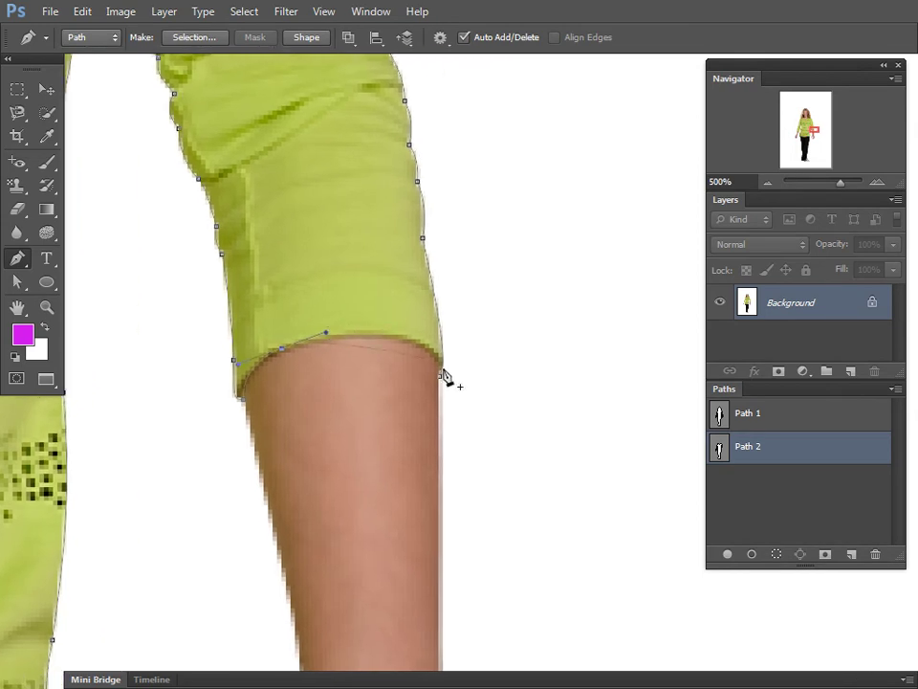
ctrl+click(432, 436)
- Select and delete the other forearm's anchors from Path 2
scroll(443, 330, down, 5)
scroll(371, 317, left, 3)
scroll(285, 292, down, 2)
scroll(285, 292, down, 3)
scroll(385, 396, left, 5)
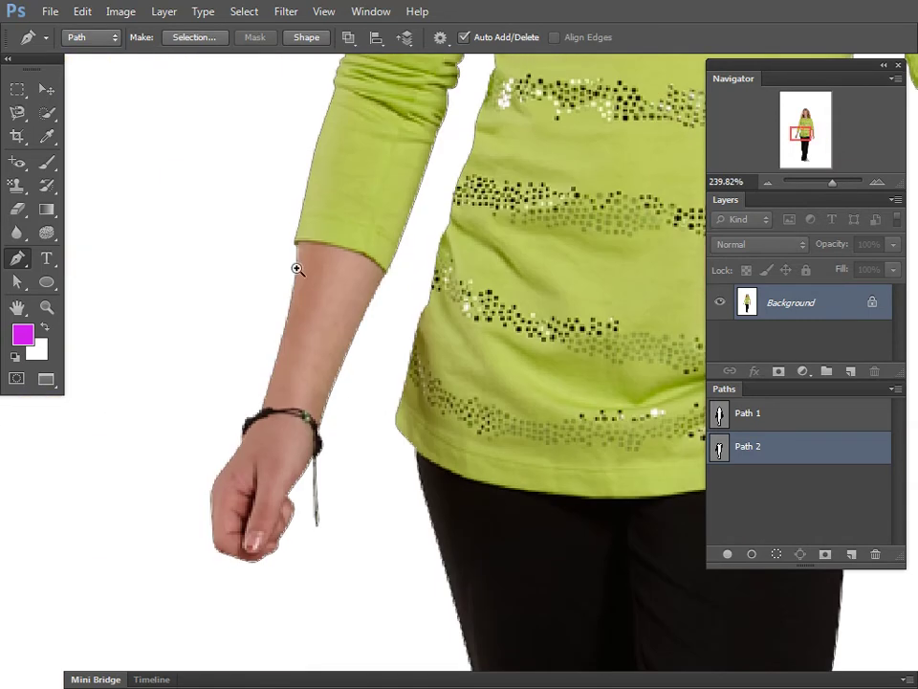
scroll(297, 297, up, 2)
mouse_move(254, 298)
mouse_down()
mouse_move(378, 387)
mouse_move(444, 409)
mouse_move(458, 402)
mouse_up()
mouse_move(427, 481)
mouse_down()
mouse_move(264, 307)
mouse_move(244, 299)
mouse_up()
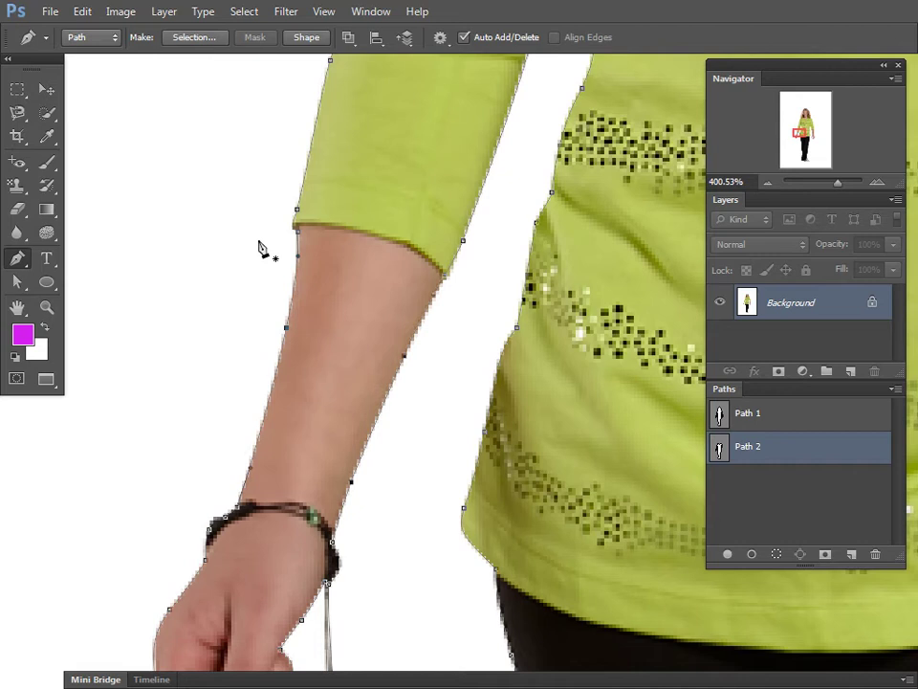
key(Delete)
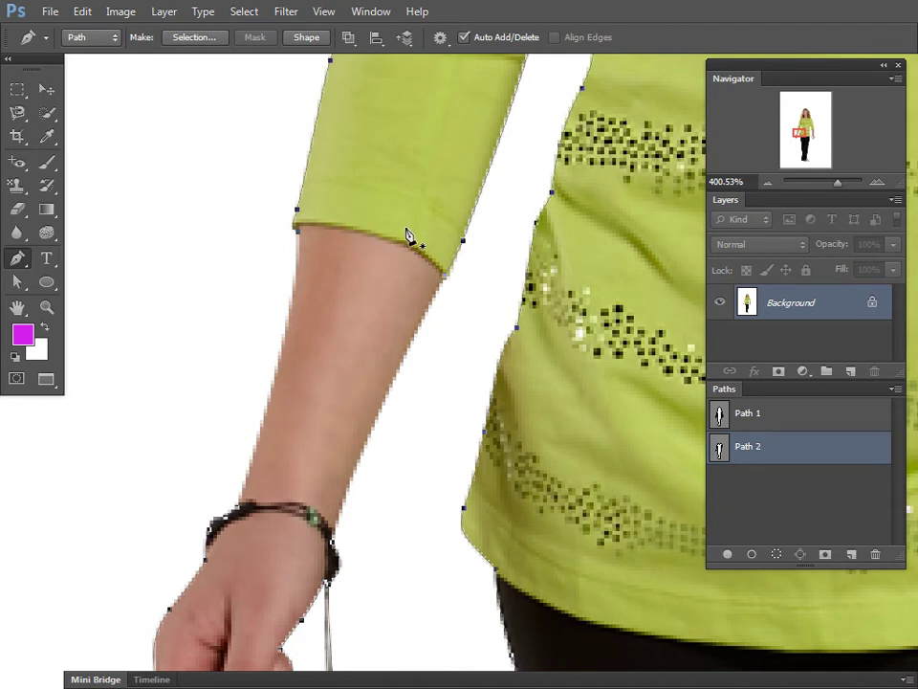
- Curve the path along that sleeve cuff and hide the outline to check the edge
scroll(359, 242, up, 2)
drag(287, 230, 375, 231)
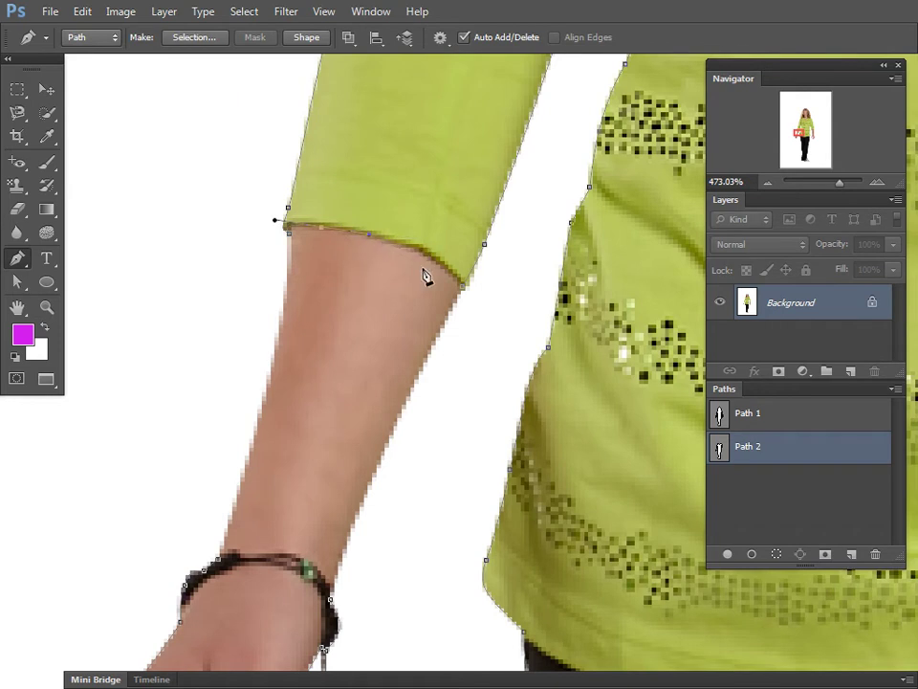
scroll(416, 283, right, 3)
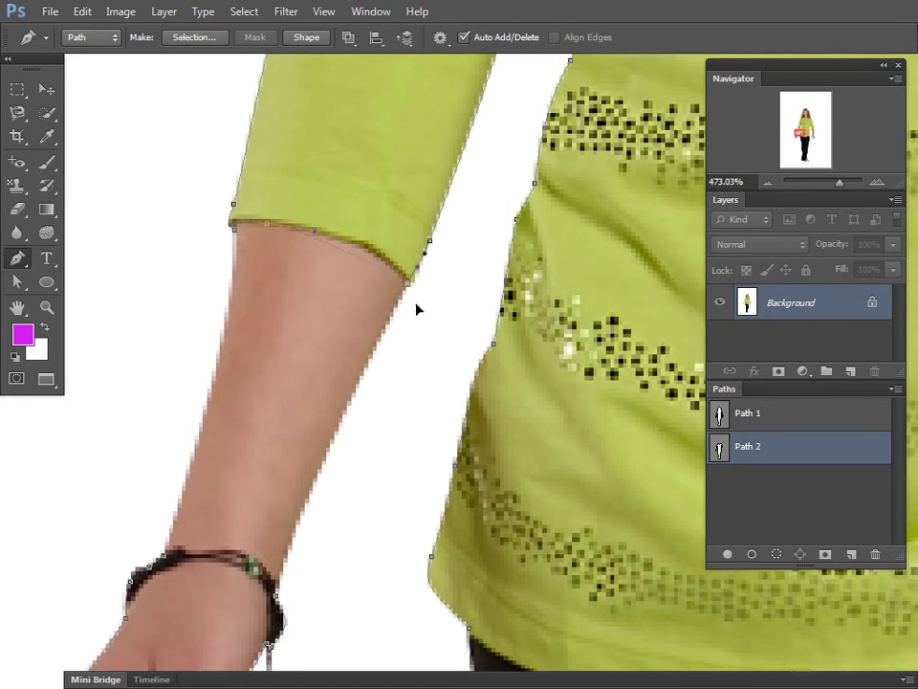
key(ctrl+h)
mouse_move(458, 291)
mouse_down()
mouse_move(399, 295)
mouse_move(299, 267)
mouse_move(377, 345)
mouse_up()
- Remove the braceleted hand's anchors from Path 2 and select anchors near the hem
key(ctrl+h)
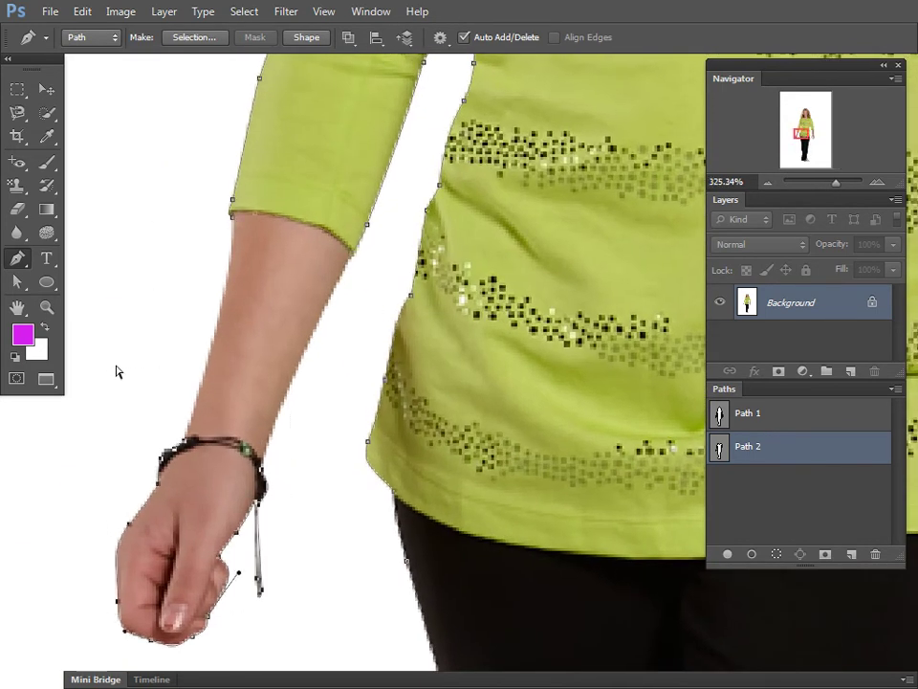
drag(163, 429, 229, 348)
mouse_move(105, 346)
mouse_down()
mouse_move(258, 519)
mouse_move(370, 606)
mouse_move(383, 594)
mouse_up()
key(Delete)
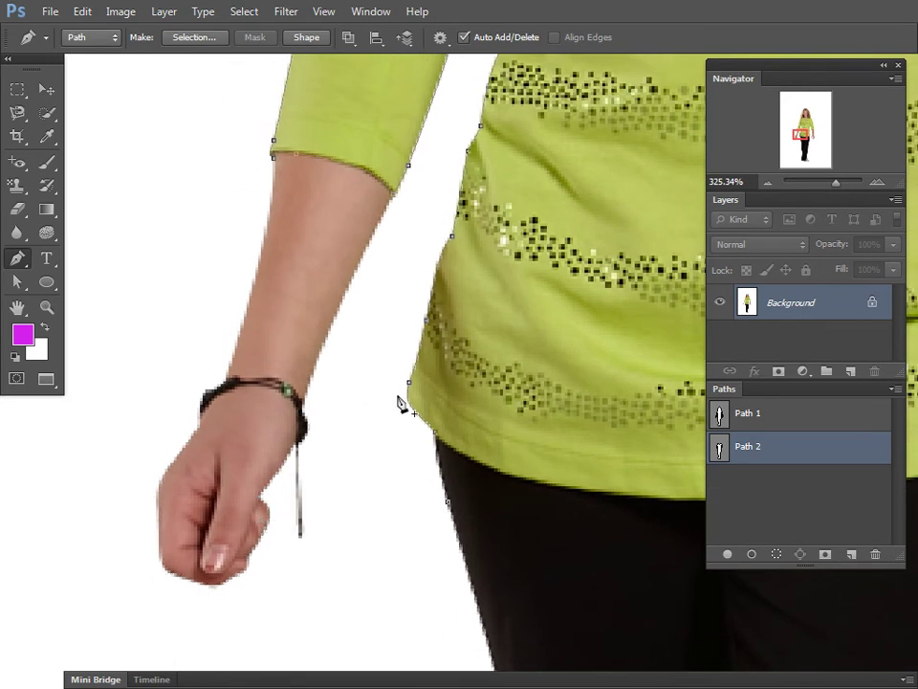
drag(678, 566, 334, 361)
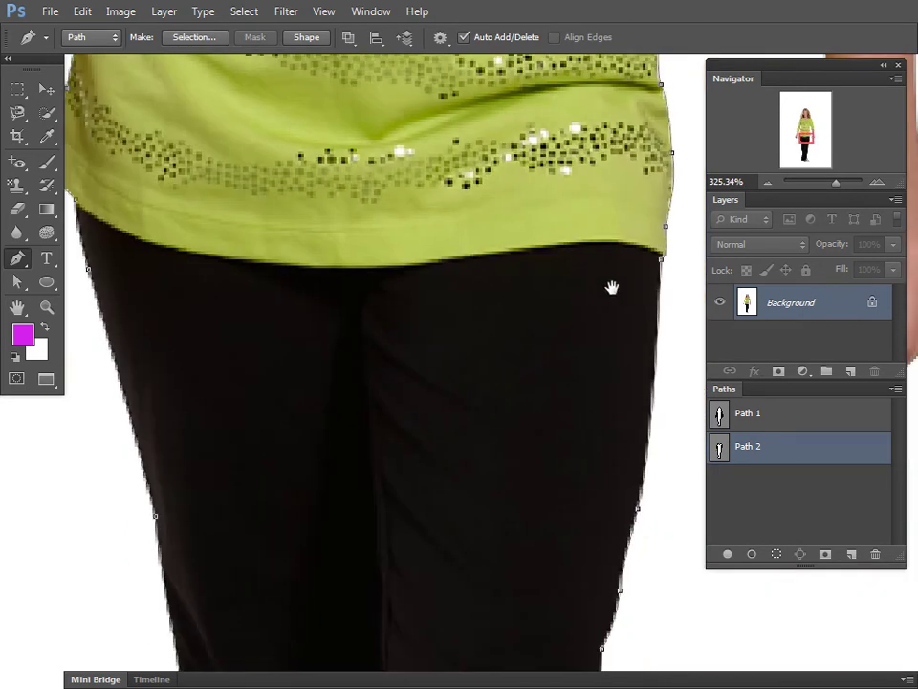
drag(697, 365, 615, 270)
drag(328, 333, 574, 395)
drag(406, 384, 302, 294)
- Trace the shirt hem with new Pen anchors, curving the segment along its edge
ctrl+click(383, 296)
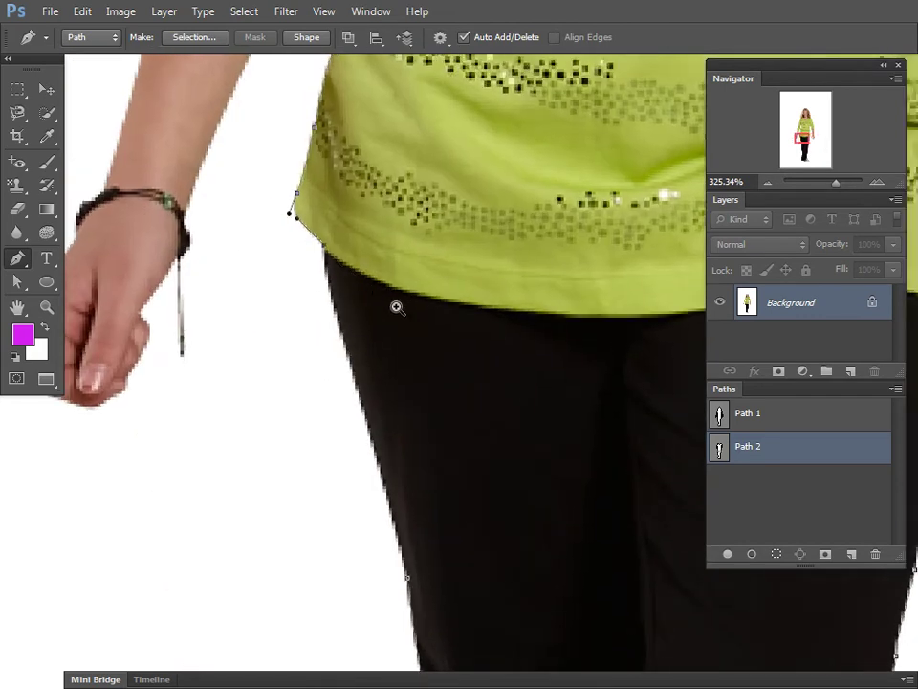
drag(492, 318, 377, 279)
click(347, 276)
click(415, 285)
click(483, 290)
mouse_move(508, 297)
mouse_down()
mouse_move(553, 300)
mouse_move(414, 334)
mouse_up()
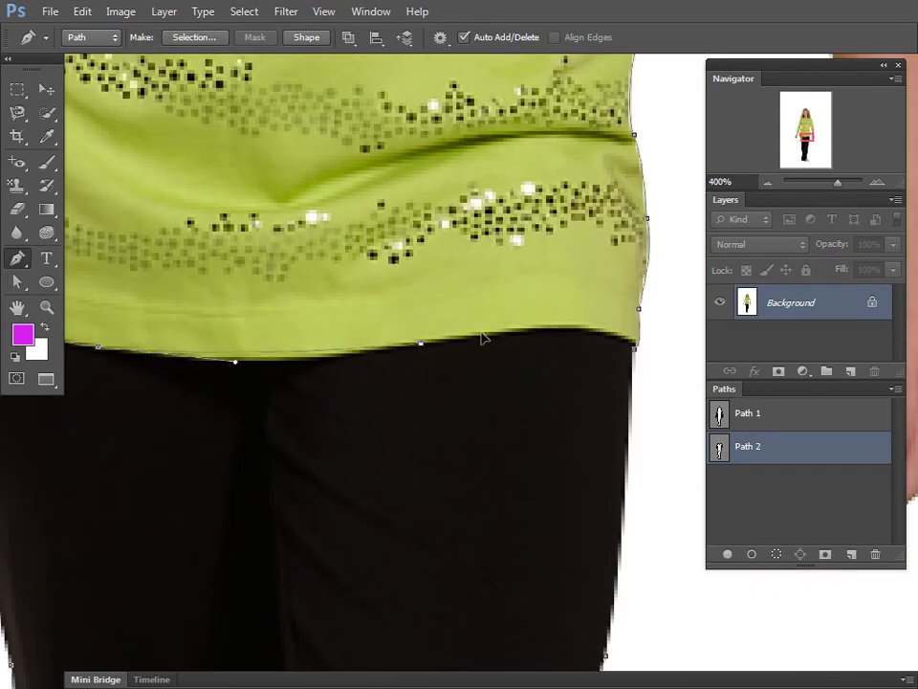
mouse_move(590, 343)
mouse_down()
mouse_move(440, 318)
mouse_move(507, 339)
mouse_up()
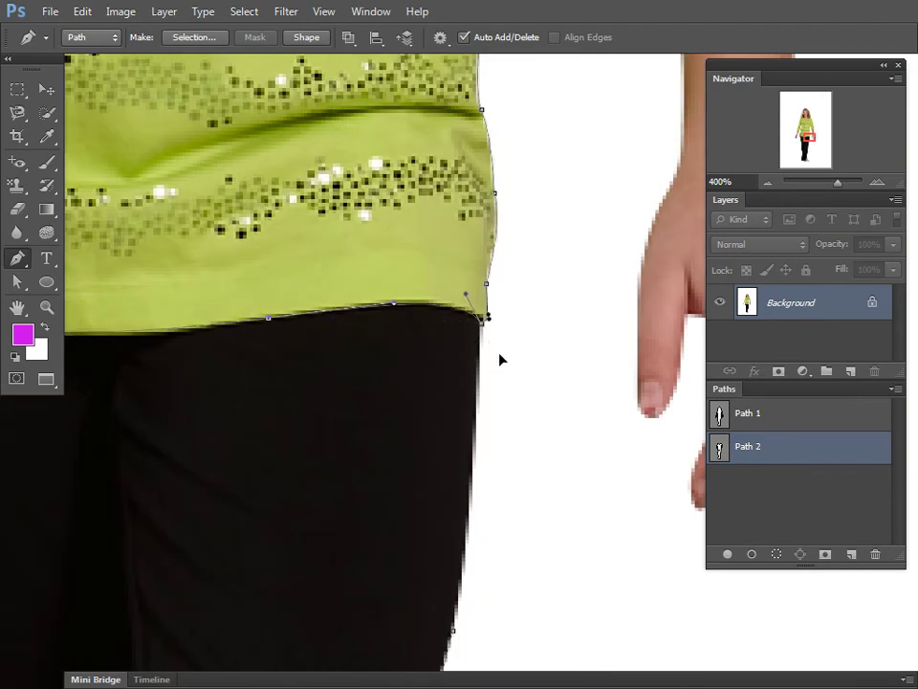
ctrl+alt+click(400, 298)
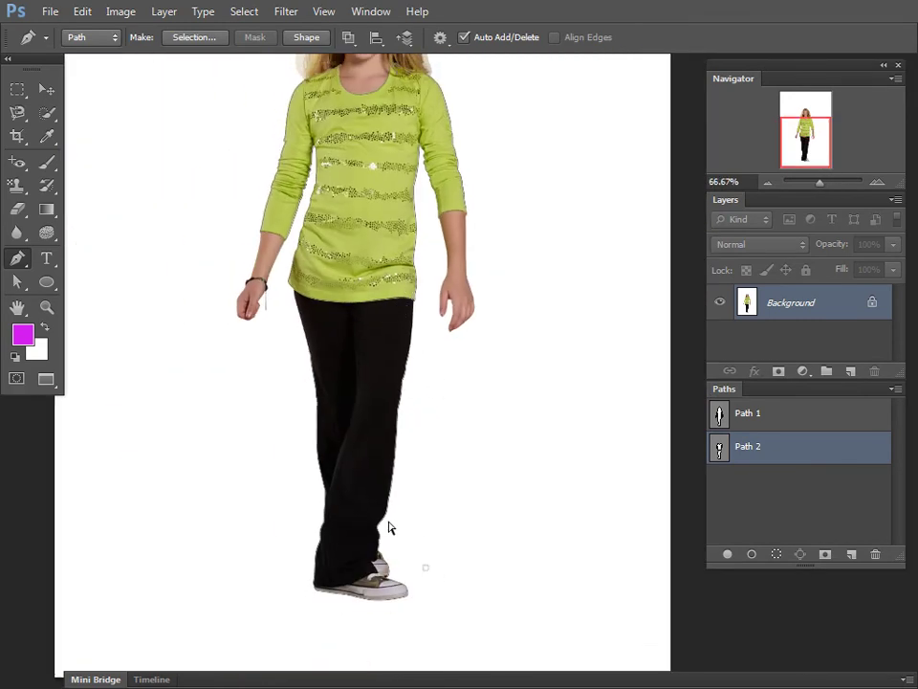
- Add a curved anchor where the pant hem meets the shoe, then select the nearby anchors
drag(364, 414, 343, 366)
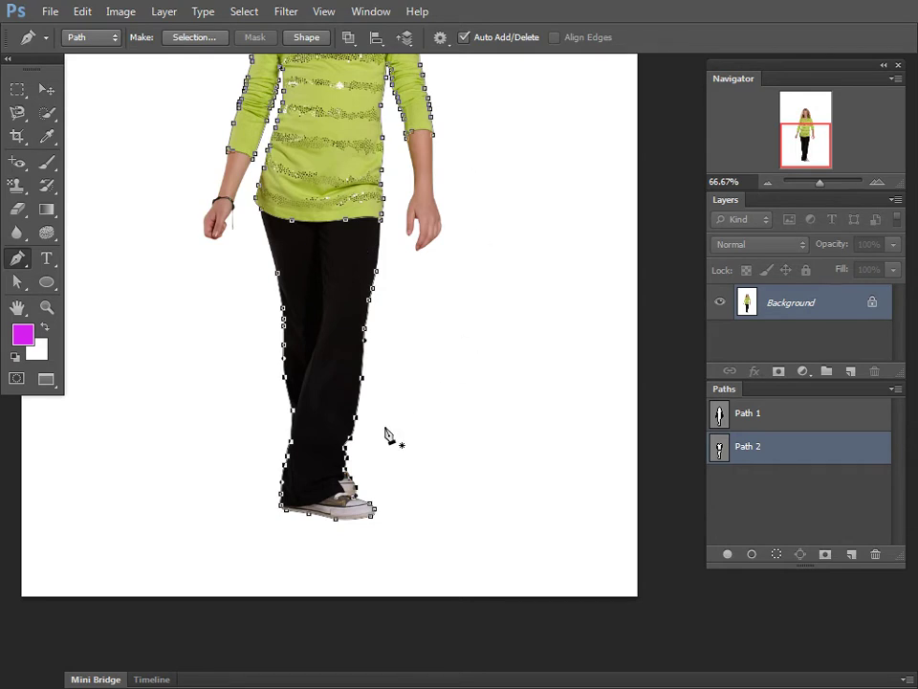
drag(363, 493, 427, 518)
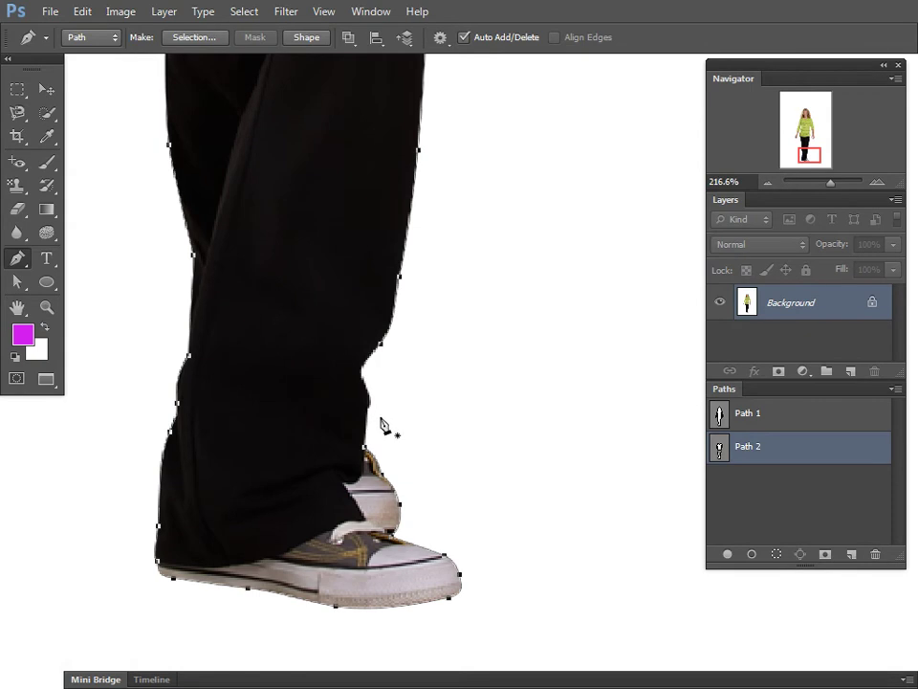
scroll(364, 447, up, 1)
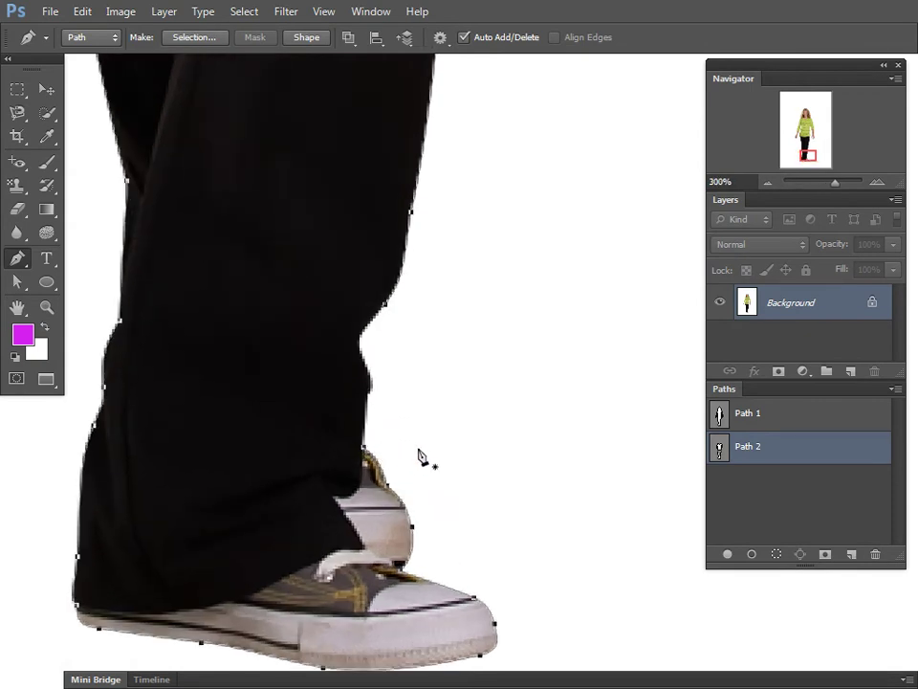
drag(364, 446, 381, 436)
drag(412, 437, 409, 434)
key(ctrl+space)
ctrl+alt+click(469, 363)
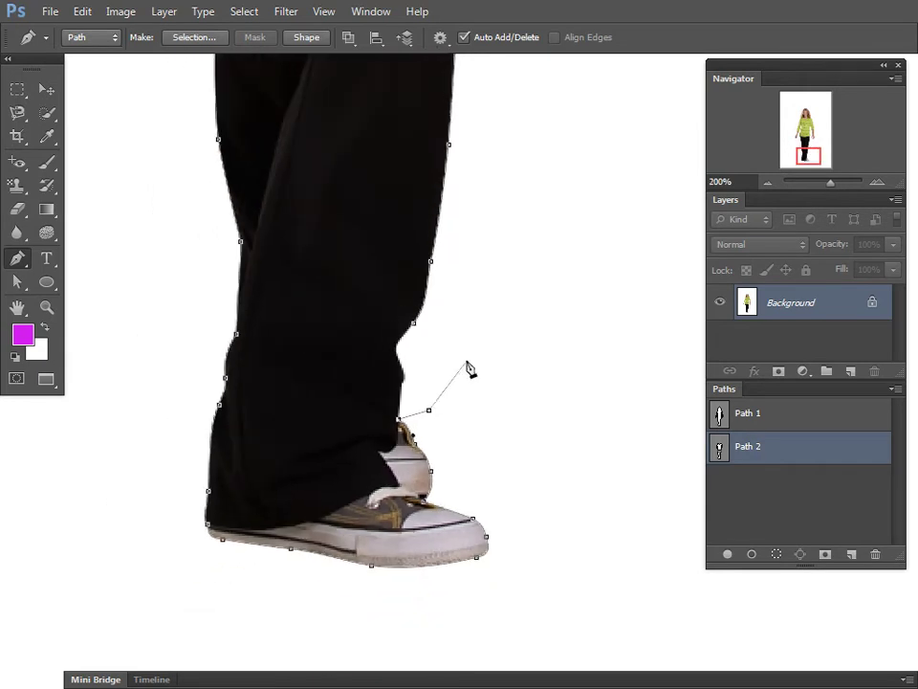
drag(543, 580, 183, 223)
- Load Path 2 as a selection, reset default colours, and enter Quick Mask
key(ctrl+0)
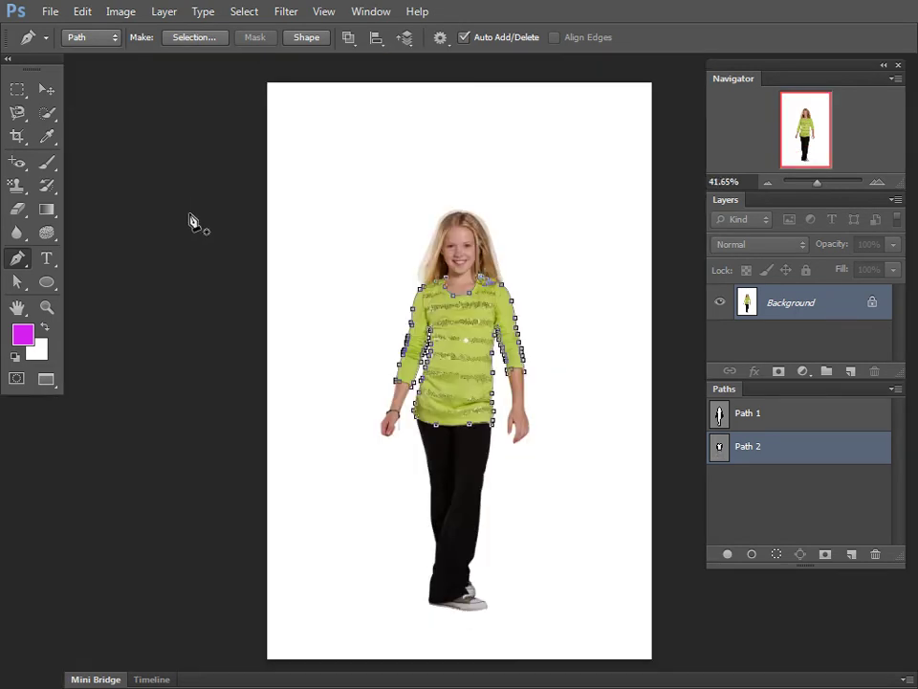
key(ctrl+Return)
key(d)
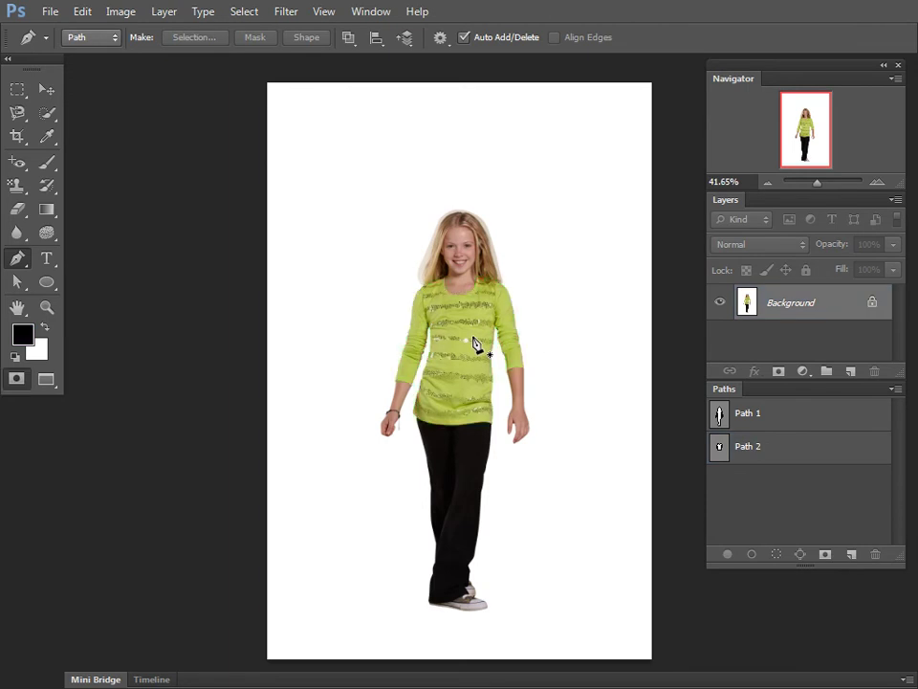
key(q)
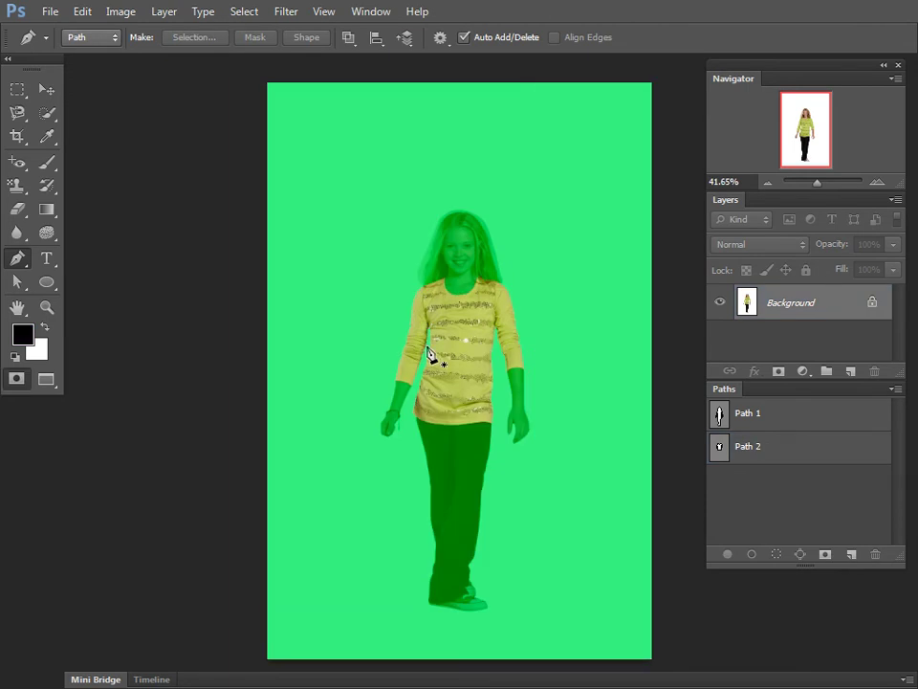
- Set the Quick Mask overlay to a darker green at 100% opacity, then preview and exit the mask
double_click(16, 378)
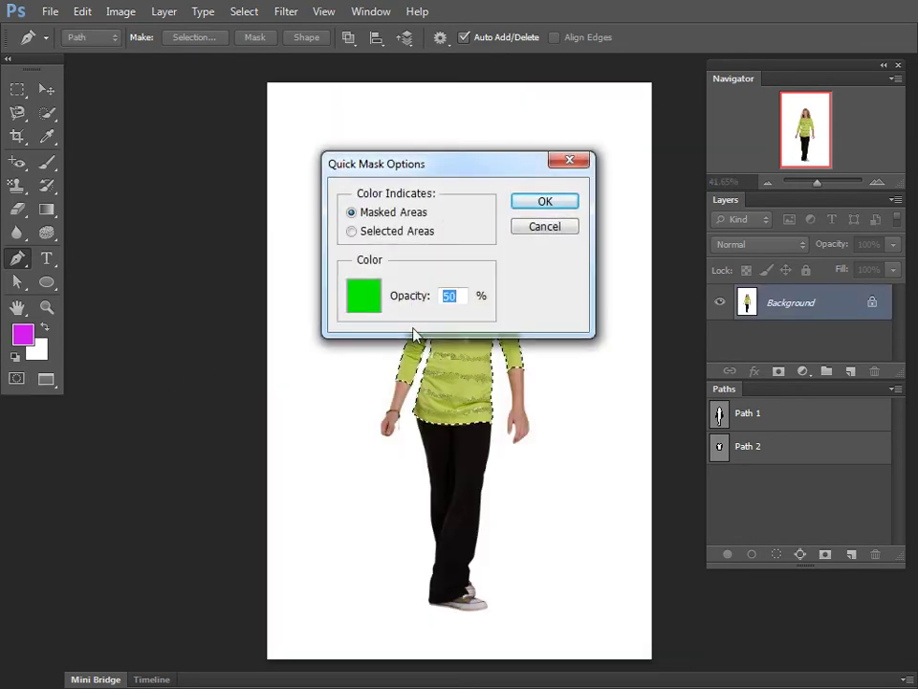
click(365, 296)
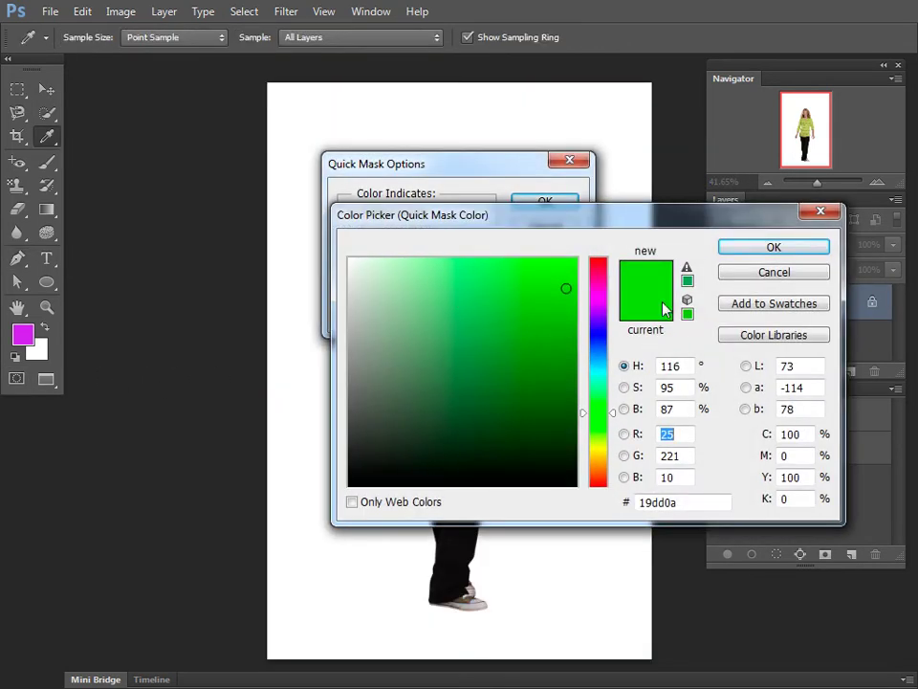
click(642, 303)
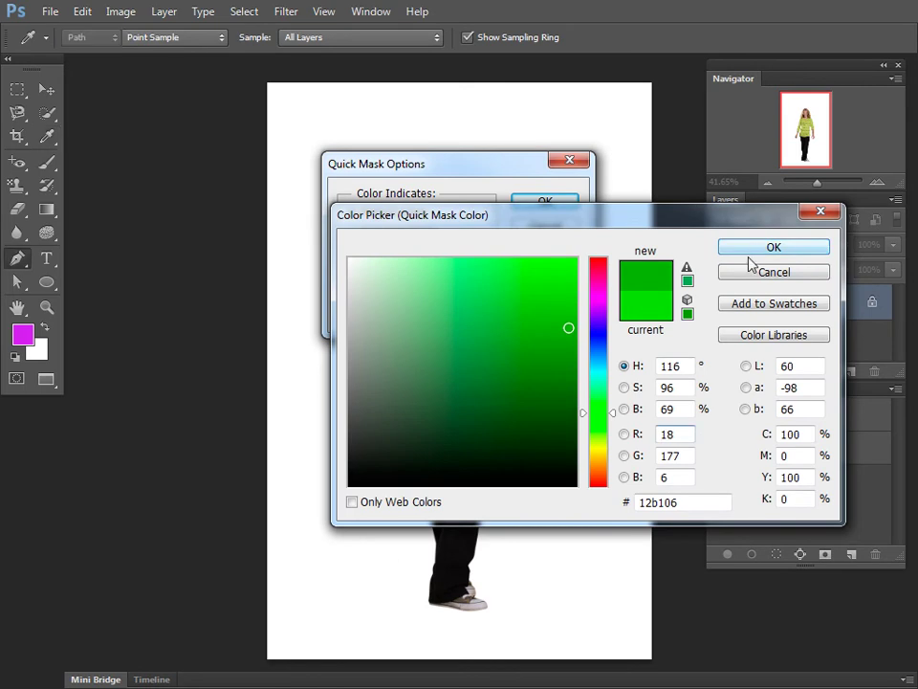
click(756, 250)
text(100)
click(543, 201)
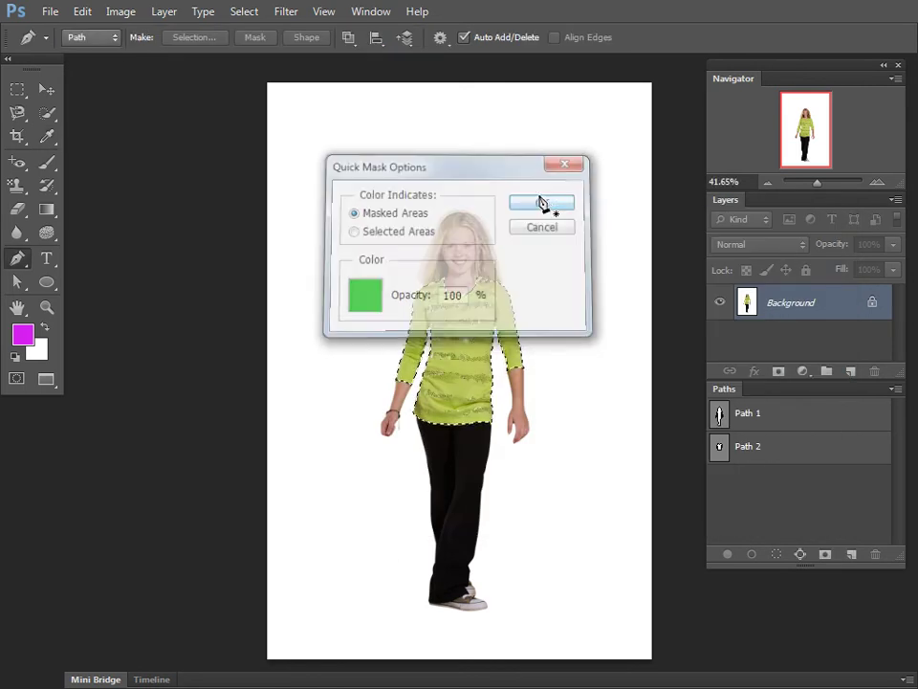
key(q)
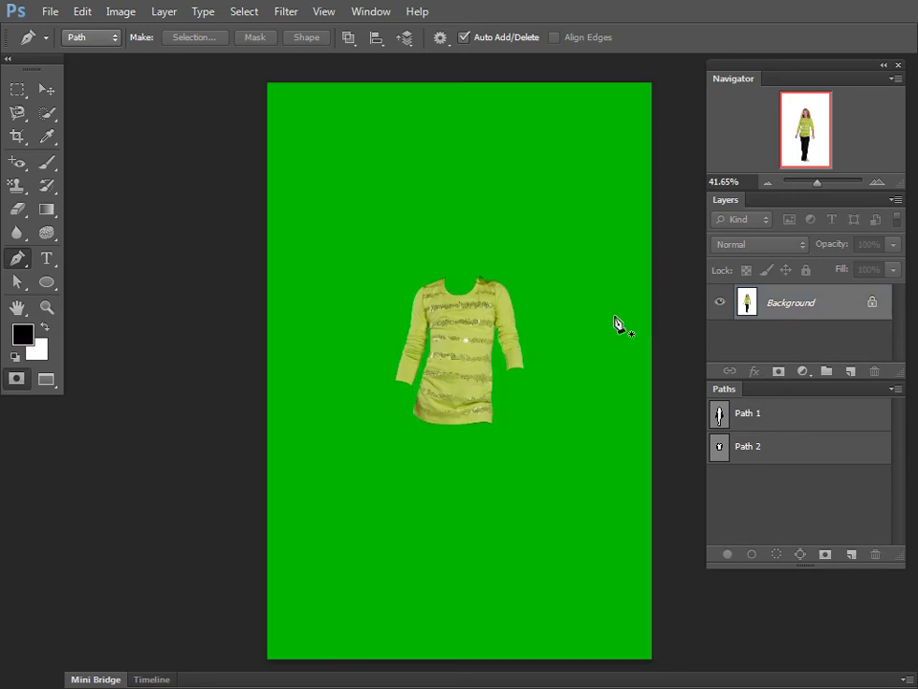
mouse_move(471, 244)
mouse_down()
mouse_move(553, 344)
mouse_move(574, 353)
mouse_move(545, 338)
mouse_up()
click(17, 376)
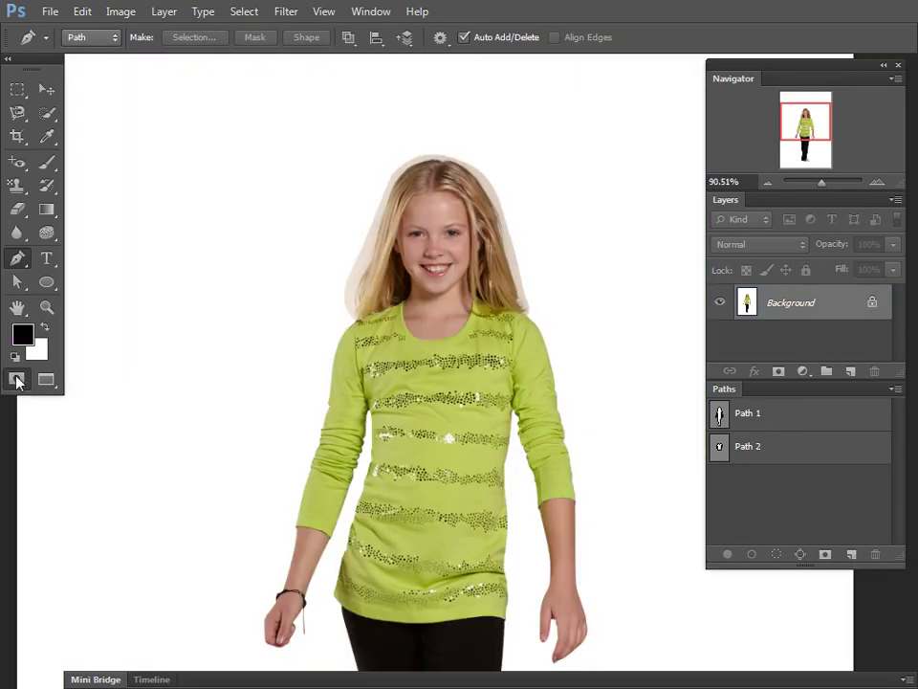
- Change the Quick Mask overlay colour to the darker green 136a0c
double_click(17, 377)
click(363, 296)
click(549, 389)
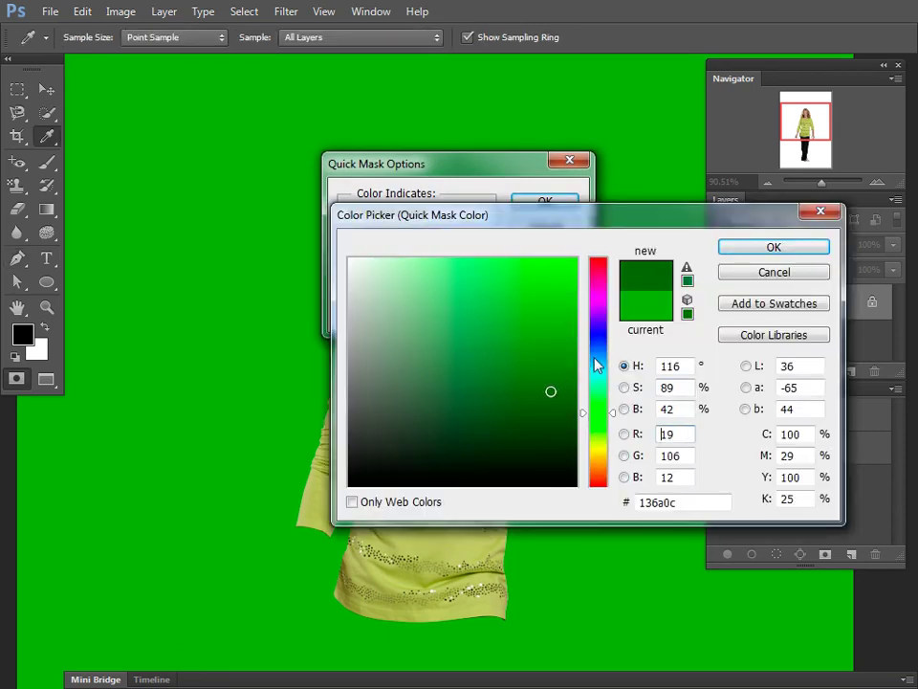
click(728, 250)
click(561, 207)
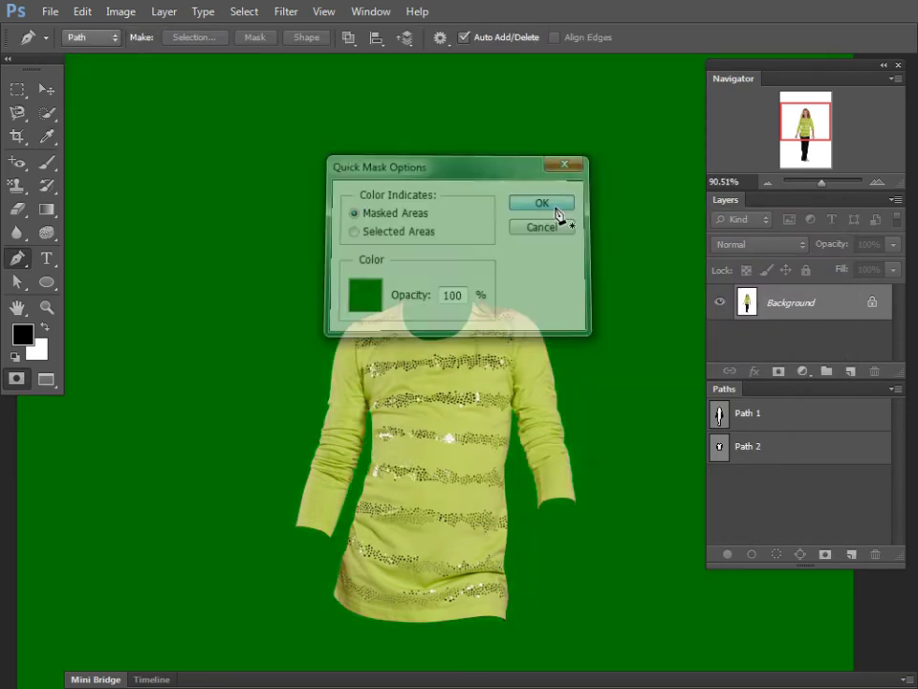
key(q)
key(q)
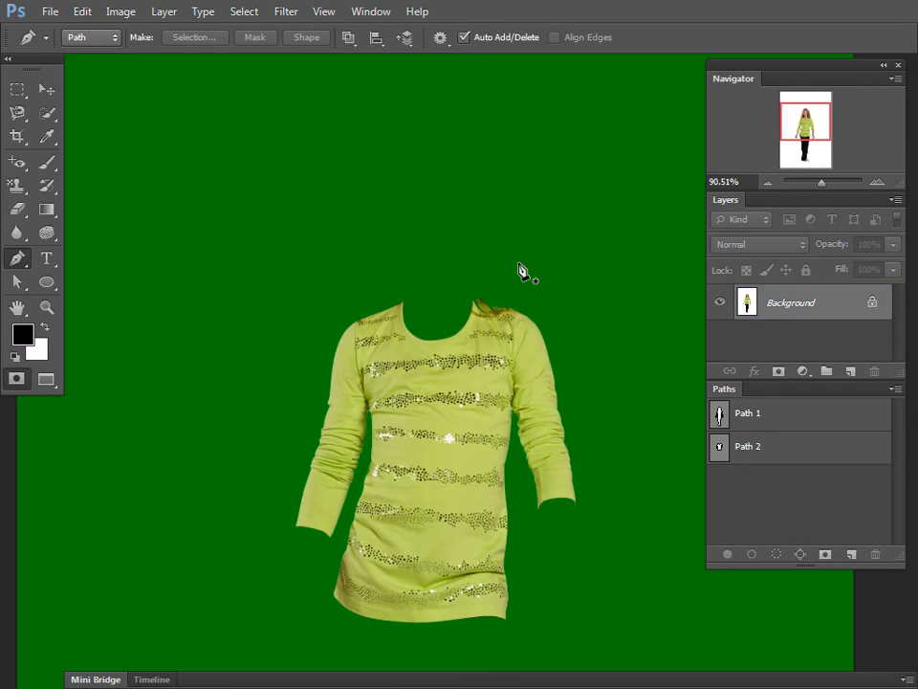
- Inspect the shirt's shoulder edge, then fit the image on screen and leave Quick Mask
scroll(542, 352, down, 3)
drag(506, 214, 584, 369)
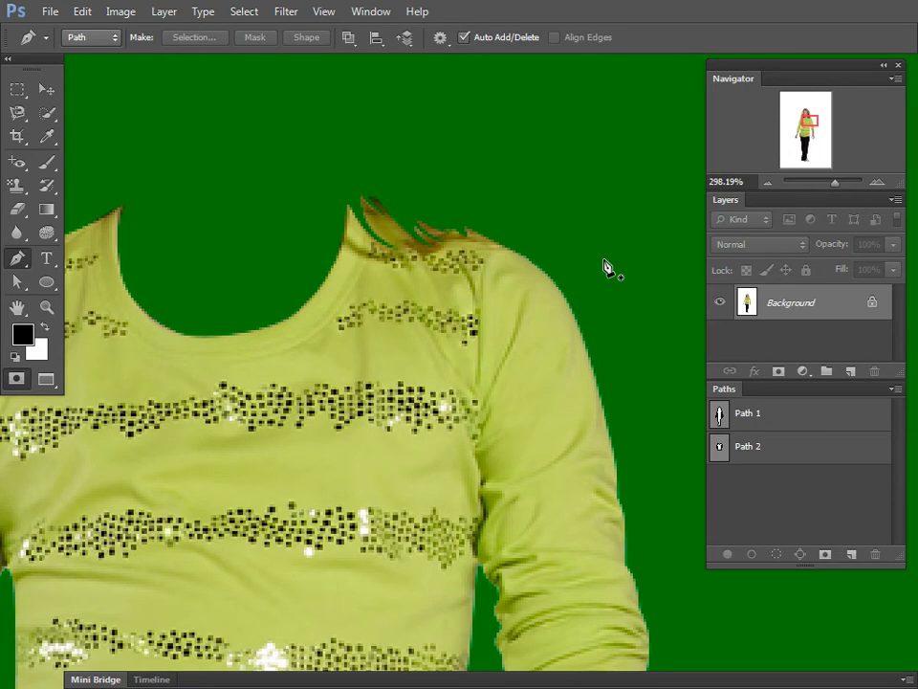
key(ctrl+0)
key(q)
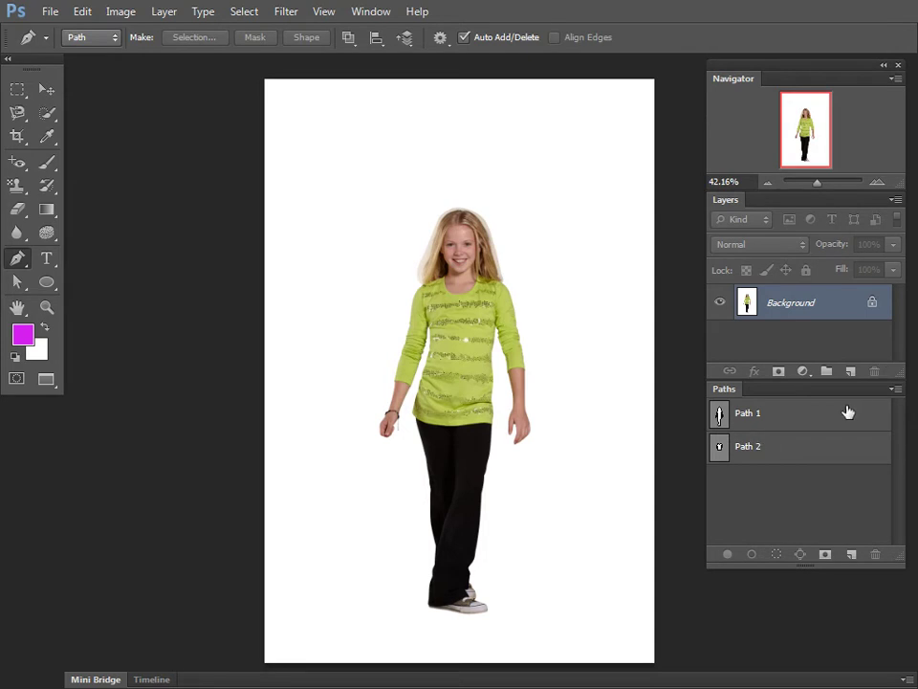
- Create a new empty Path 3, then select Path 1 and switch to Path 3
click(792, 451)
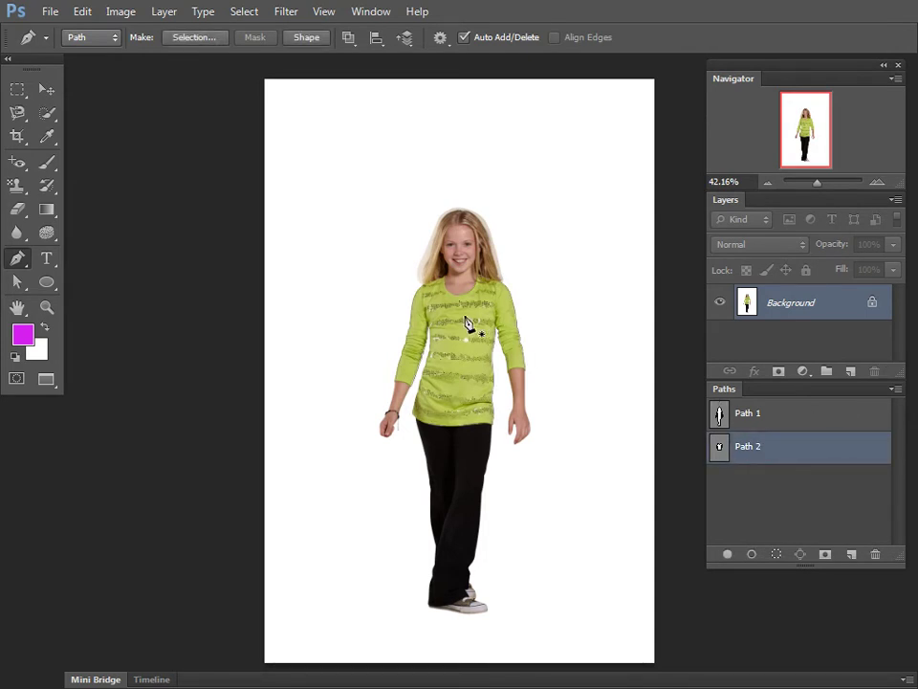
click(800, 512)
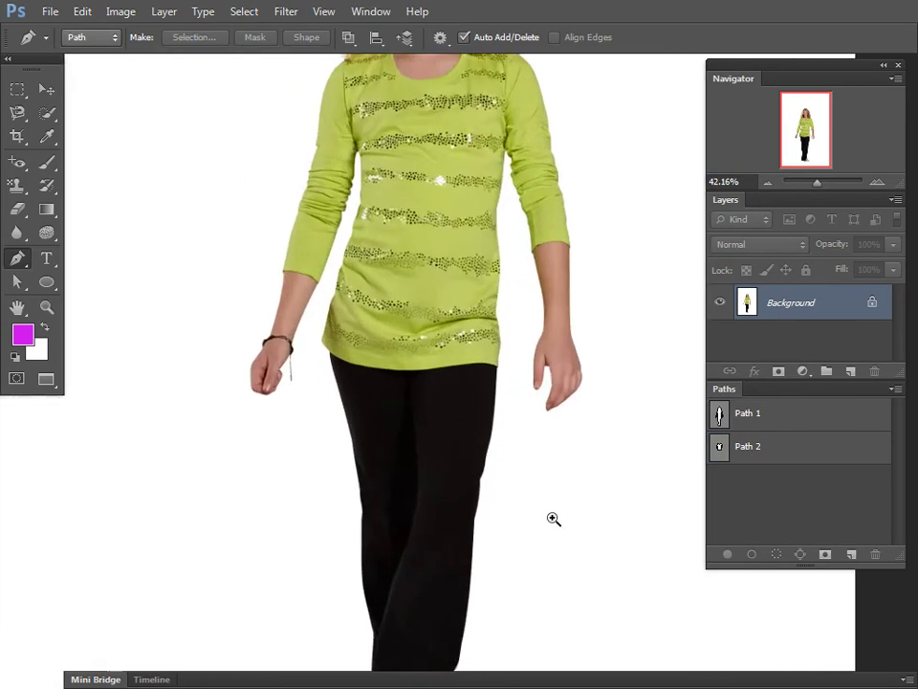
drag(488, 473, 582, 532)
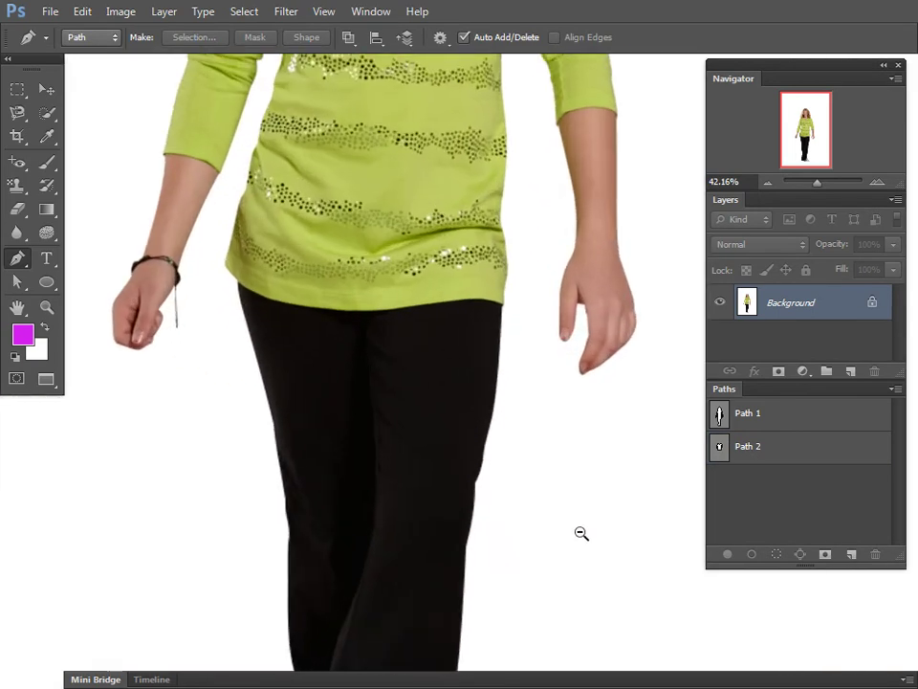
click(851, 554)
mouse_move(493, 434)
mouse_down()
mouse_move(420, 365)
mouse_move(470, 406)
mouse_up()
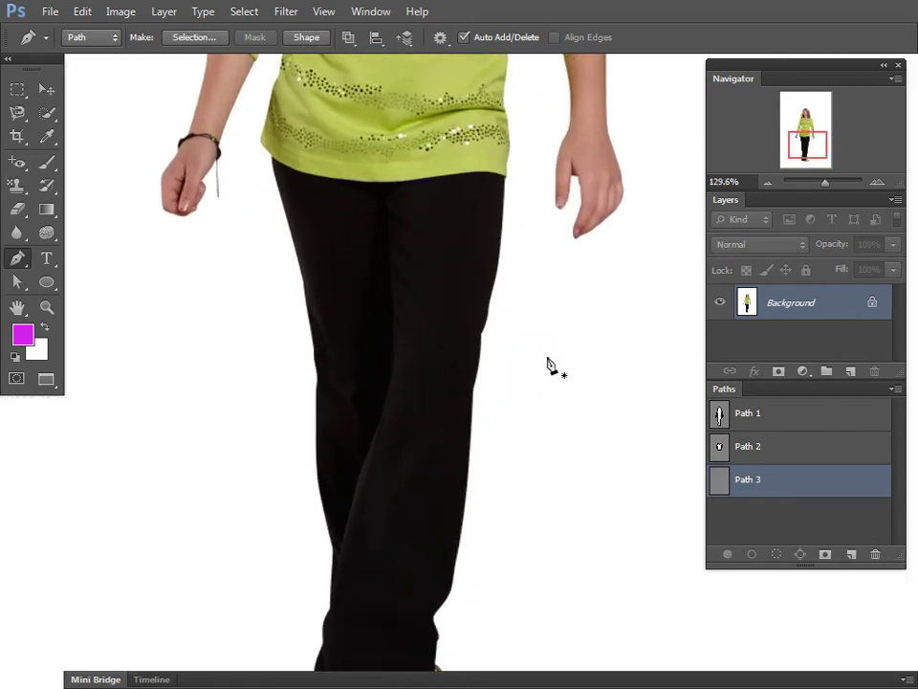
click(797, 416)
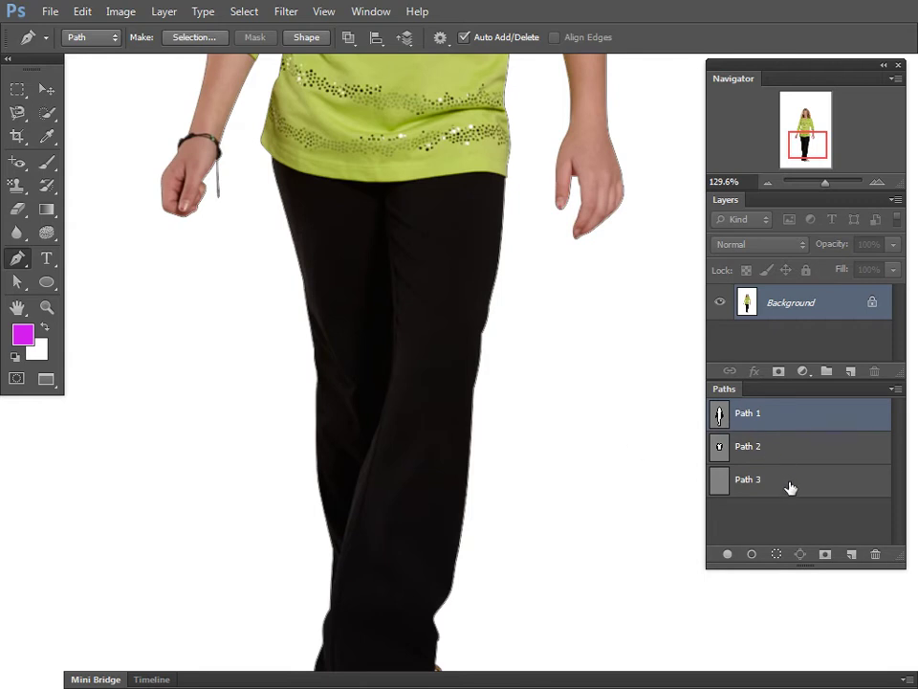
click(755, 479)
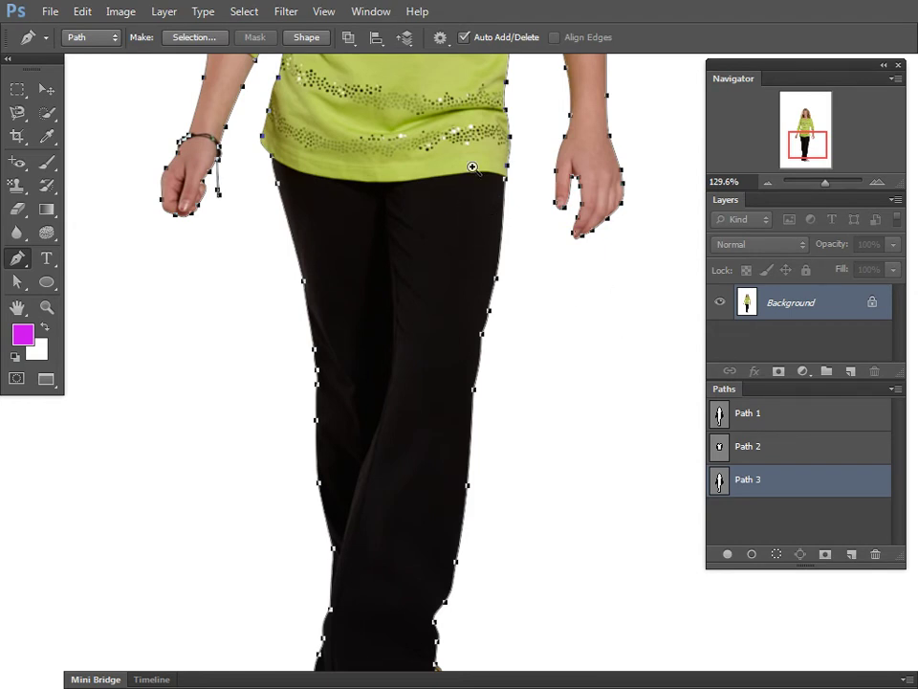
- Select Path 2's shirt outline, switch to Path 3, and zoom to check the hem
scroll(488, 174, up, 1)
scroll(504, 176, up, 1)
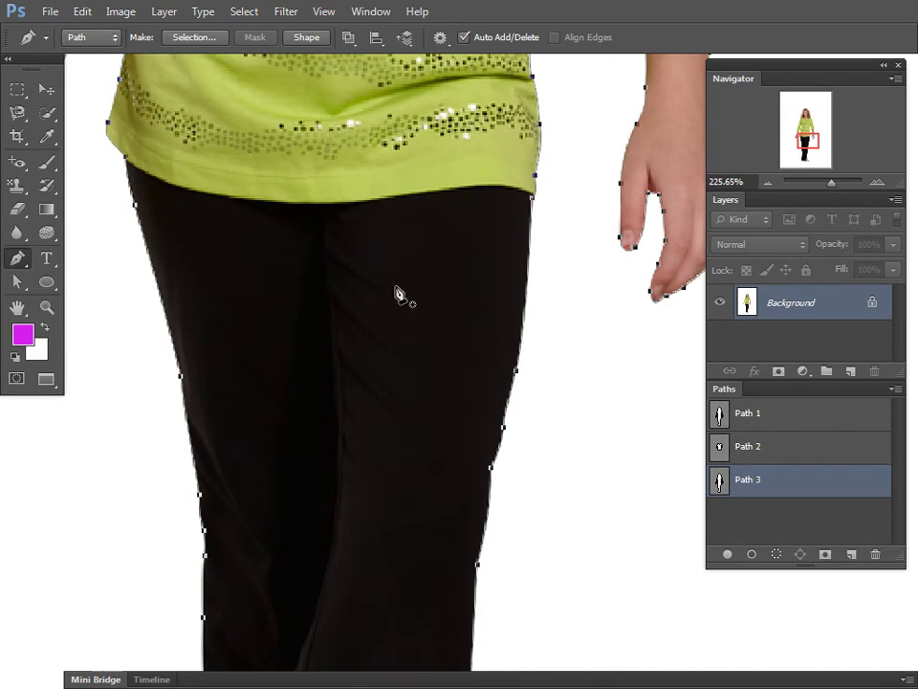
click(789, 449)
click(777, 505)
click(802, 445)
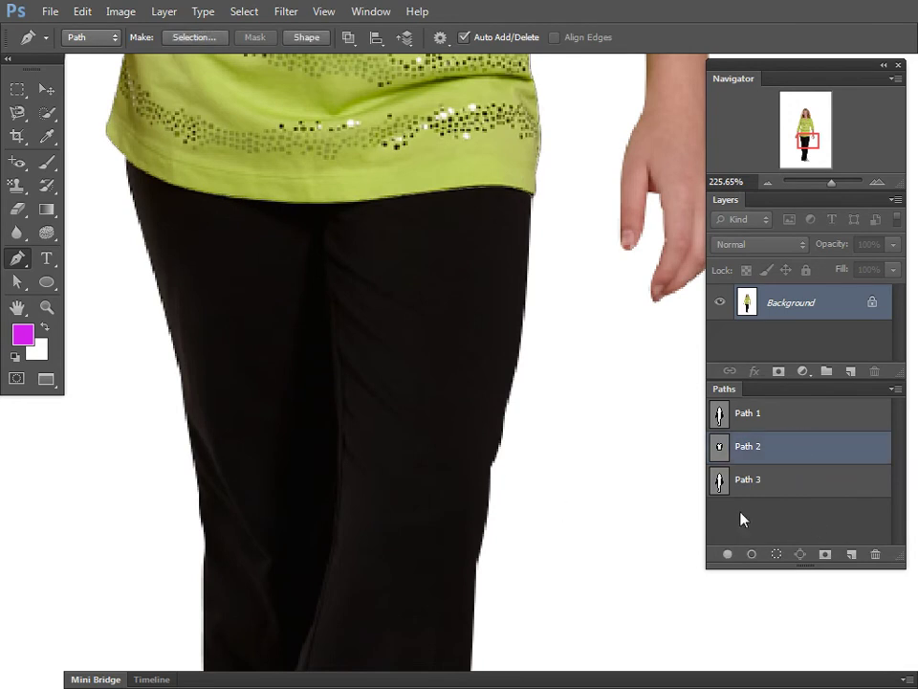
click(755, 481)
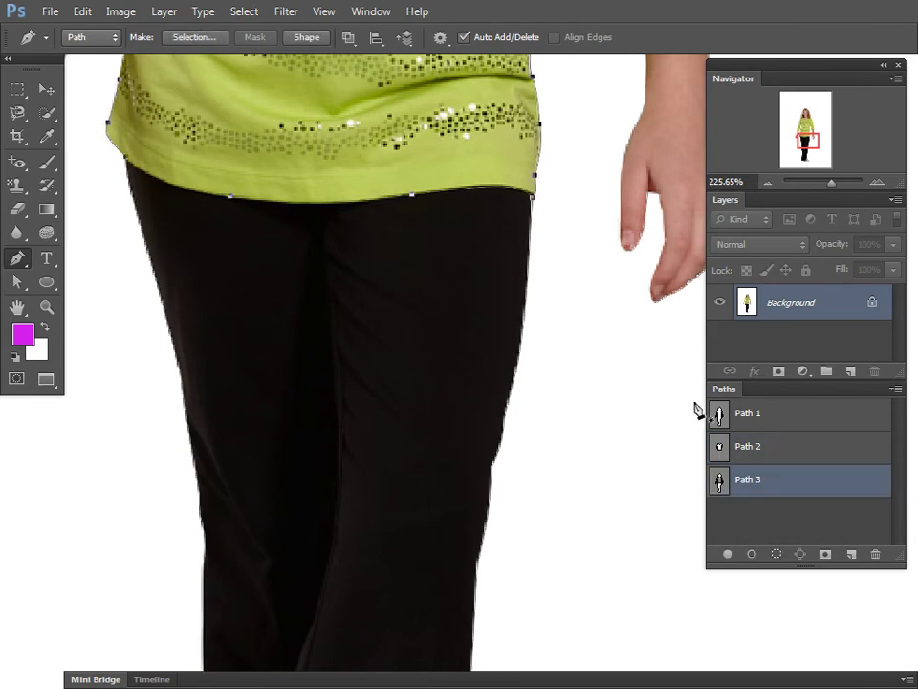
drag(559, 385, 496, 366)
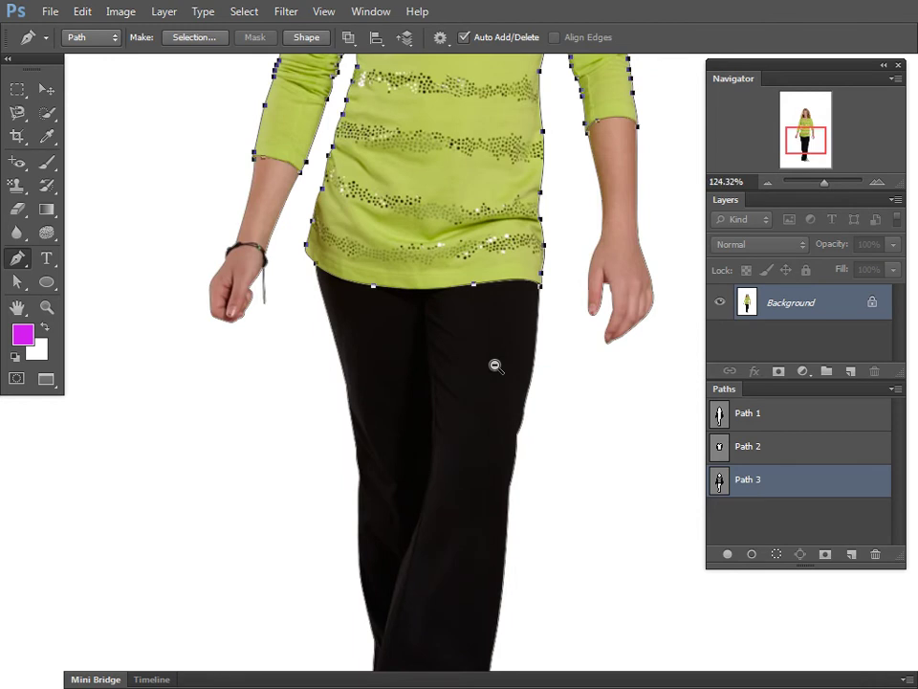
mouse_move(553, 300)
mouse_down()
mouse_move(574, 298)
mouse_move(619, 354)
mouse_up()
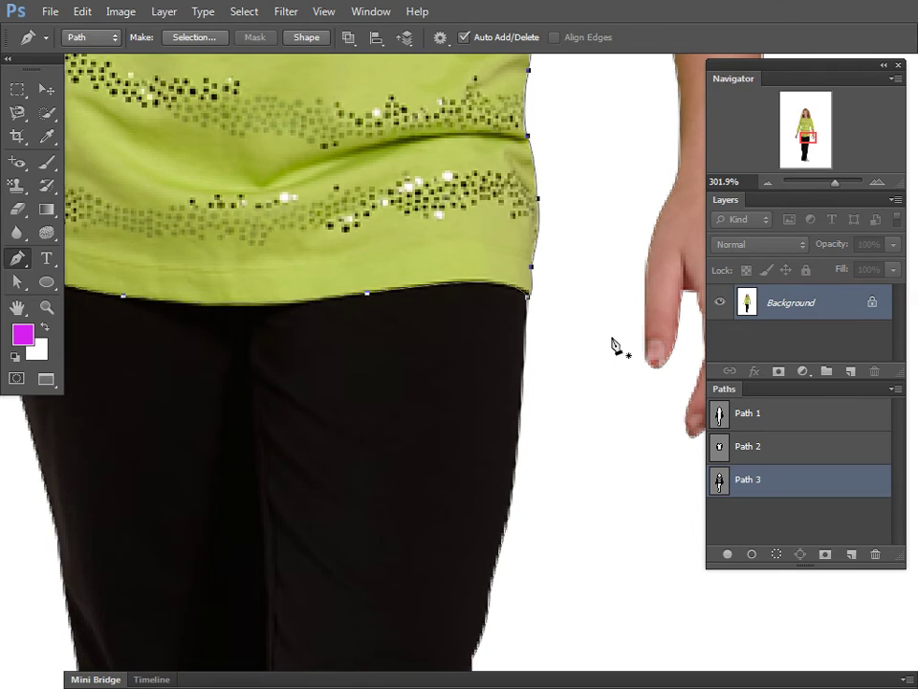
- Load Path 2 as a selection, inspect the hem in Quick Mask, then exit Quick Mask
click(793, 450)
key(ctrl+Return)
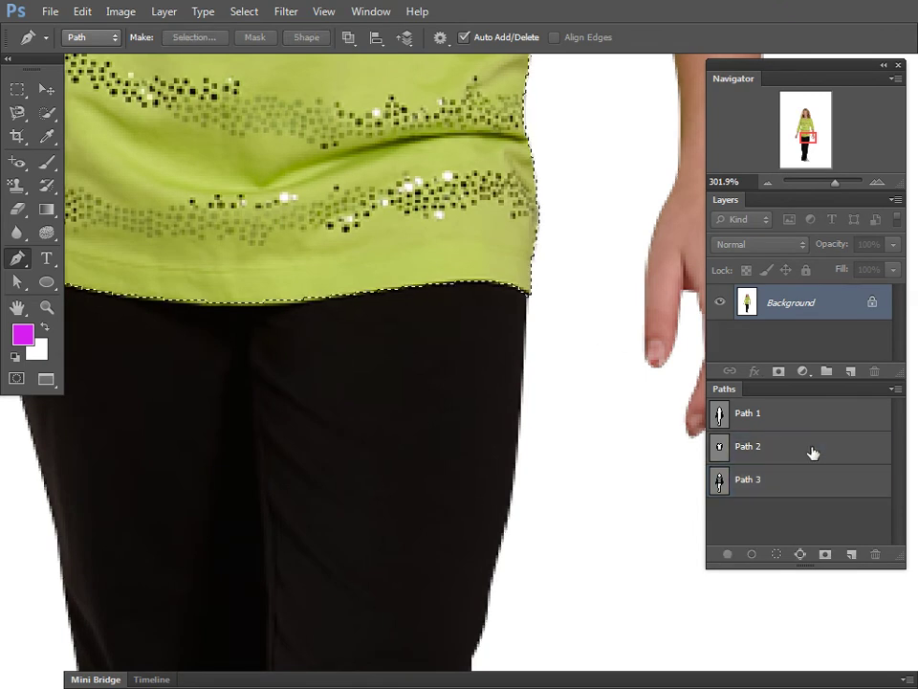
key(q)
scroll(440, 335, down, 1)
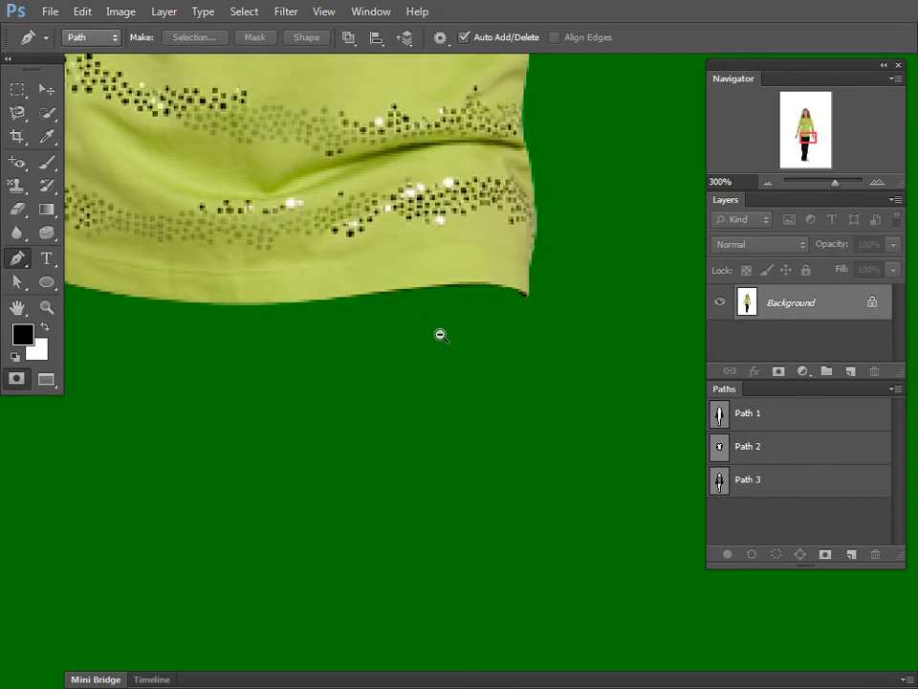
scroll(450, 339, down, 2)
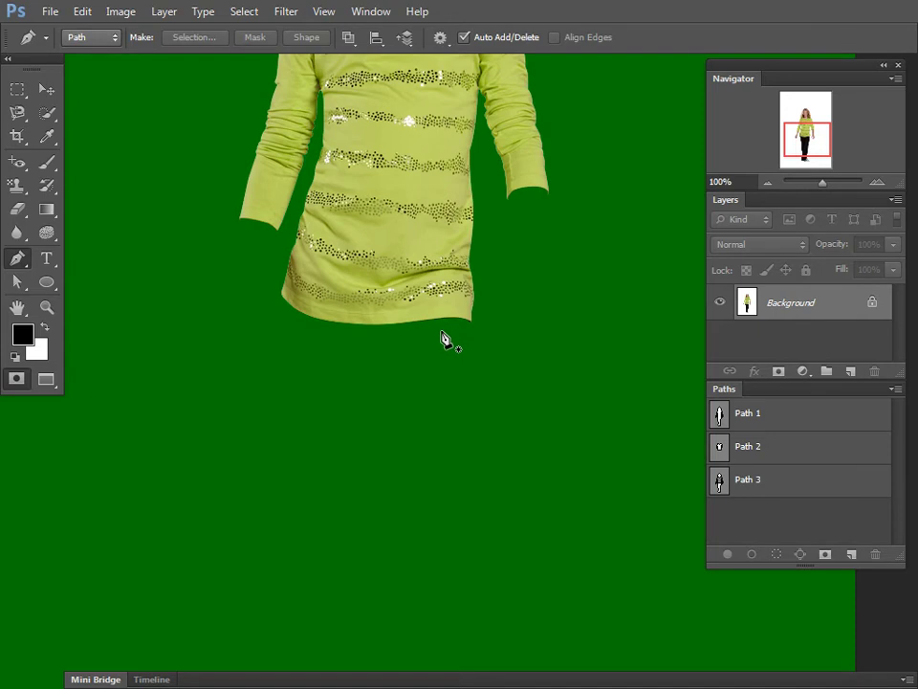
scroll(402, 325, up, 1)
scroll(428, 346, up, 2)
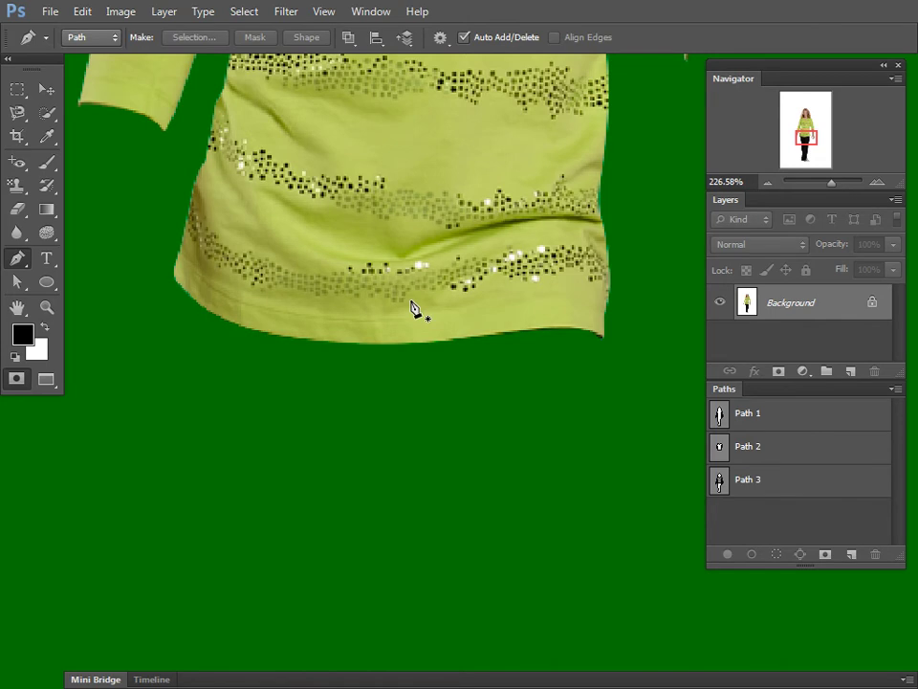
key(q)
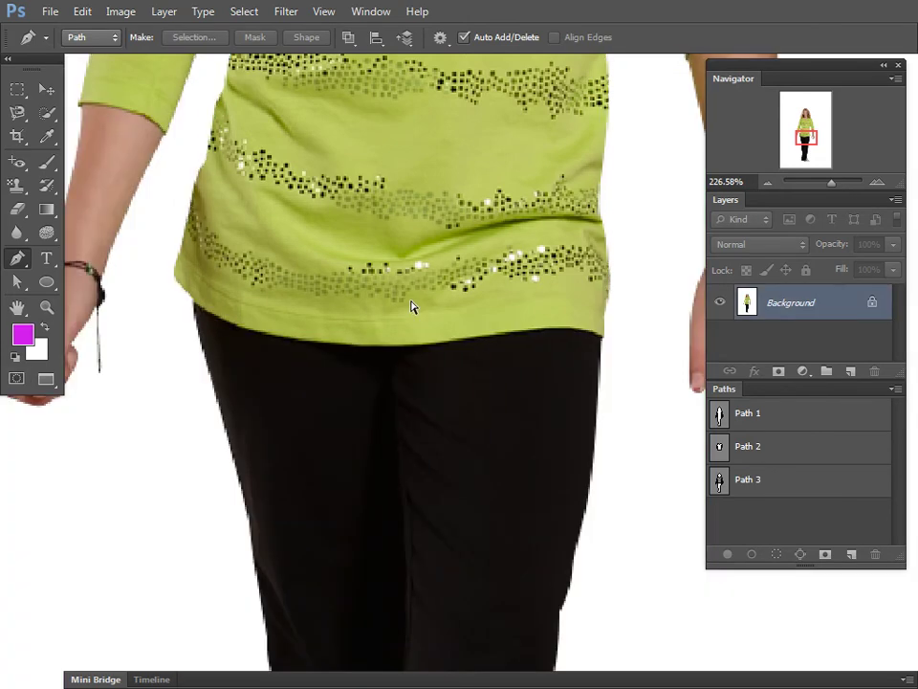
- Review Path 2's anchors along the shirt hem, then deselect it and activate Path 3
click(765, 446)
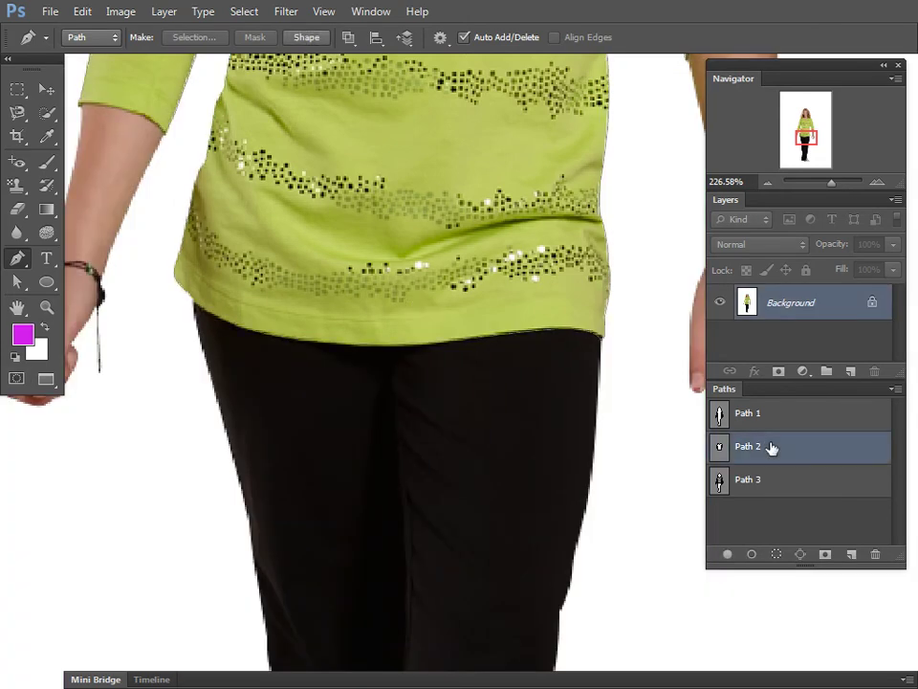
drag(167, 211, 610, 447)
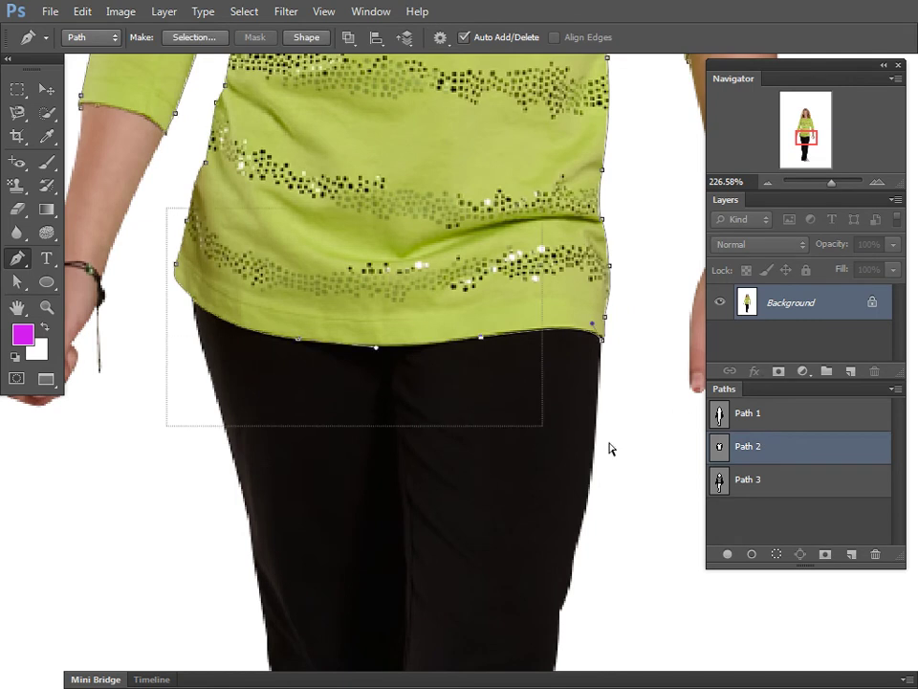
click(805, 455)
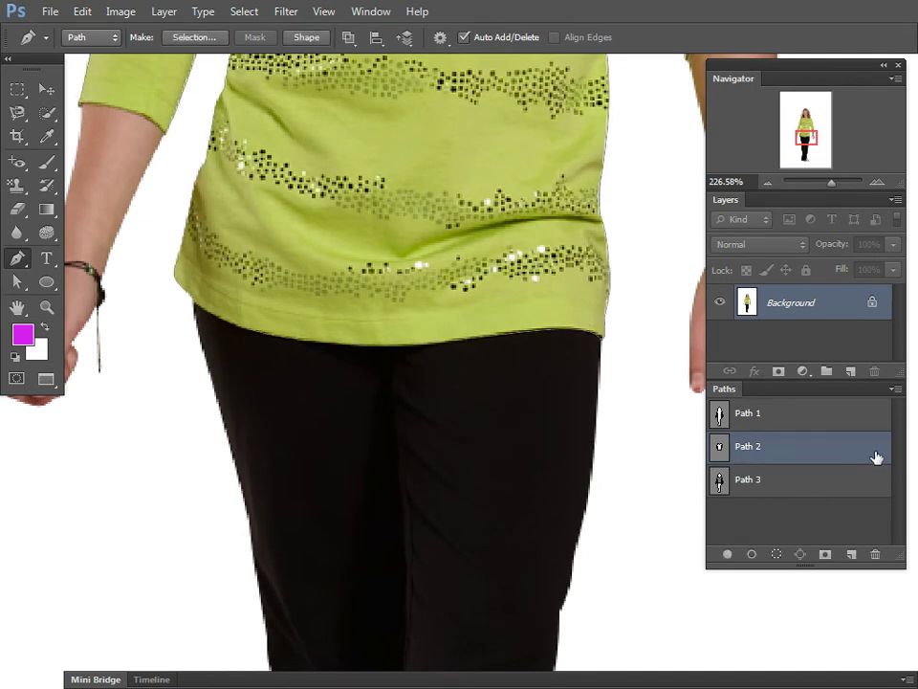
drag(371, 255, 564, 451)
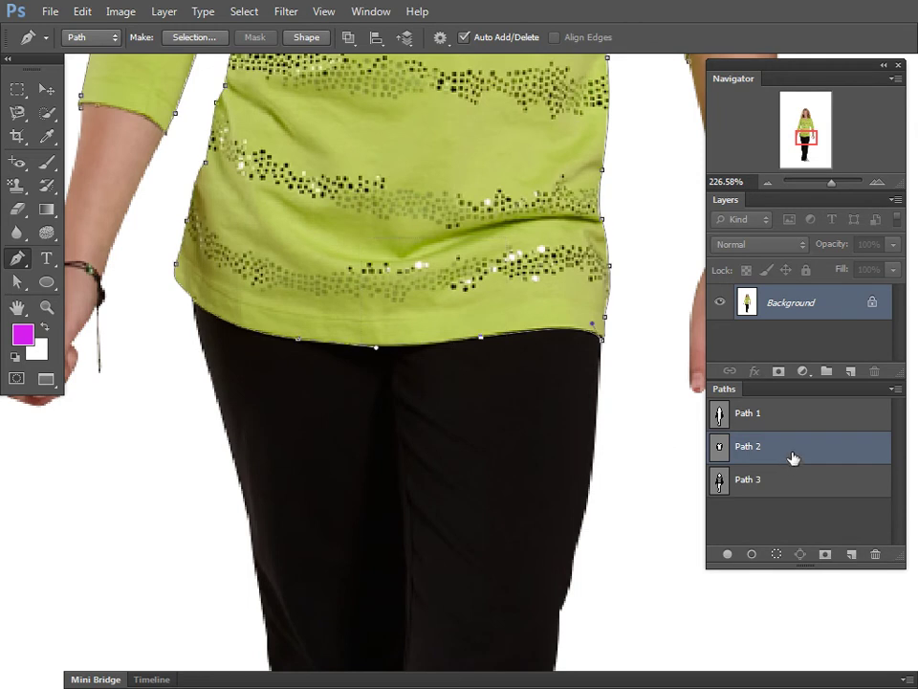
drag(554, 430, 352, 337)
drag(258, 332, 526, 441)
click(769, 516)
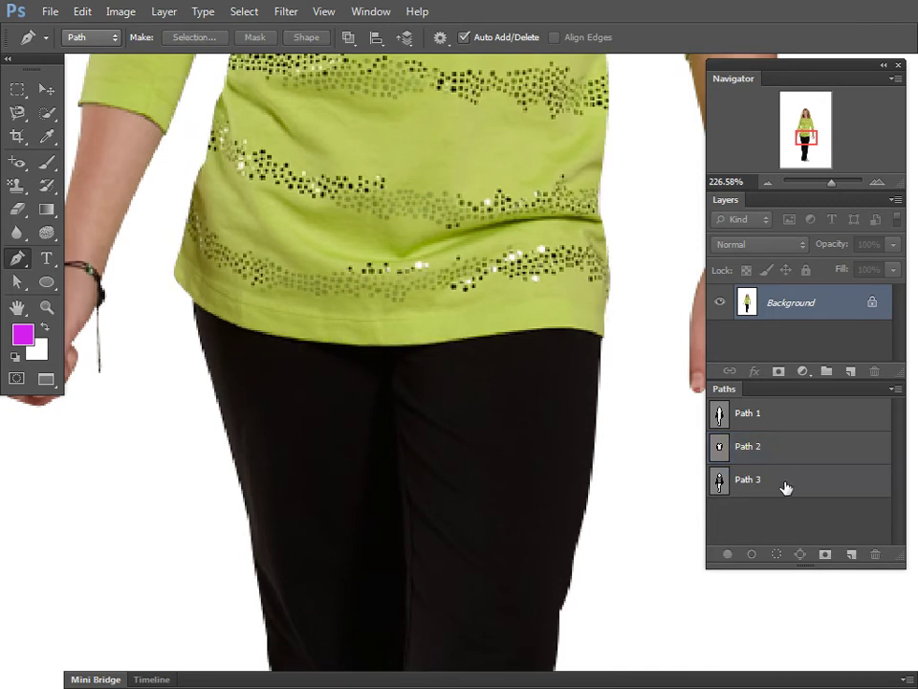
click(785, 483)
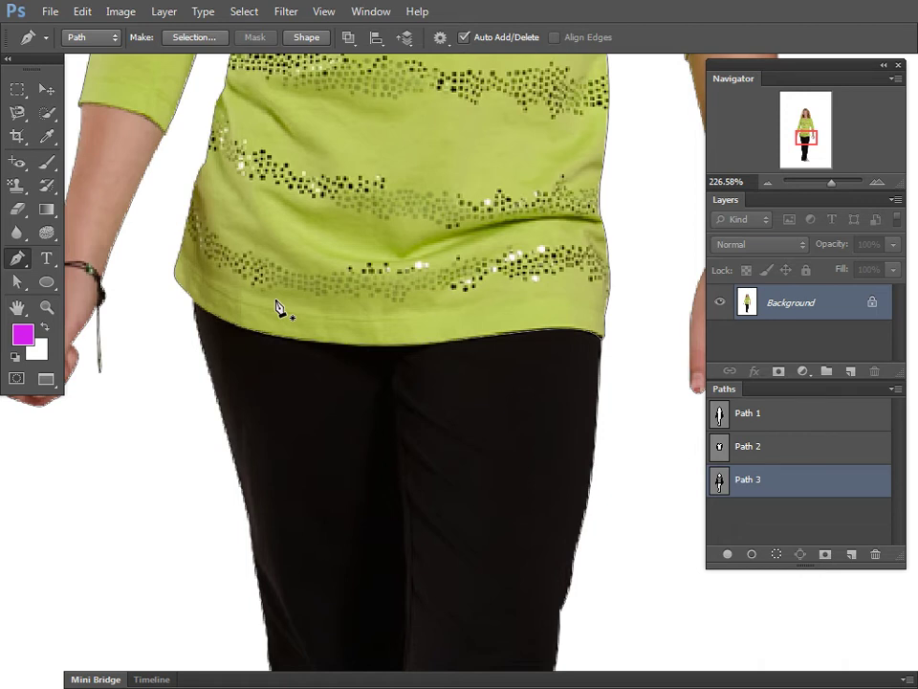
- Delete Path 3's anchors around the shoe's front and along its sole
click(804, 511)
click(794, 483)
mouse_move(645, 441)
mouse_down()
mouse_move(446, 430)
mouse_move(406, 311)
mouse_up()
scroll(445, 431, up, 3)
scroll(410, 426, down, 3)
scroll(421, 287, down, 5)
scroll(536, 307, up, 3)
scroll(519, 324, down, 1)
scroll(475, 443, up, 3)
scroll(459, 437, up, 3)
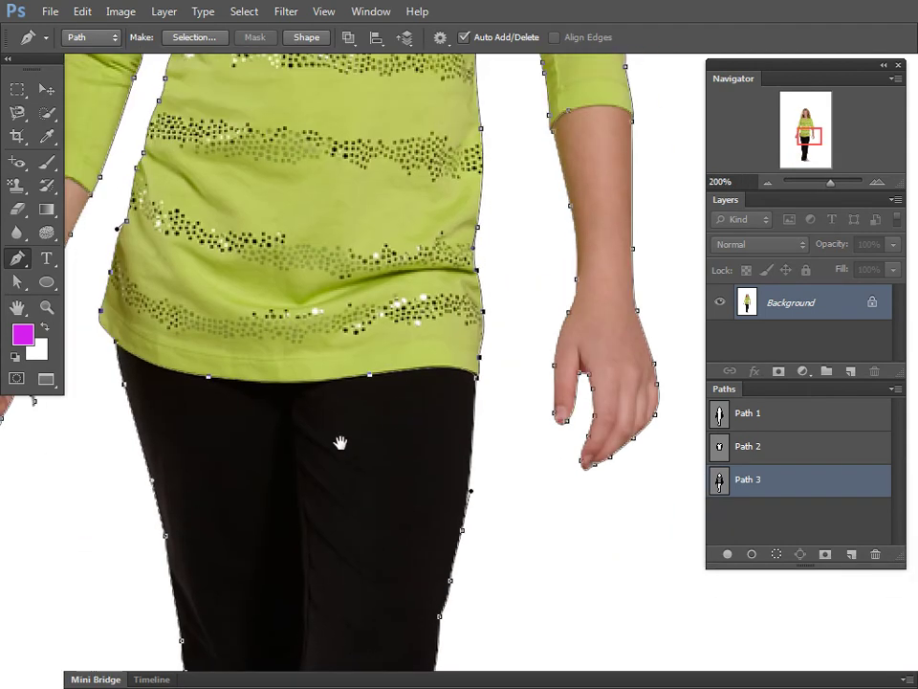
scroll(383, 364, down, 4)
scroll(435, 363, down, 2)
scroll(449, 425, up, 2)
scroll(439, 447, up, 2)
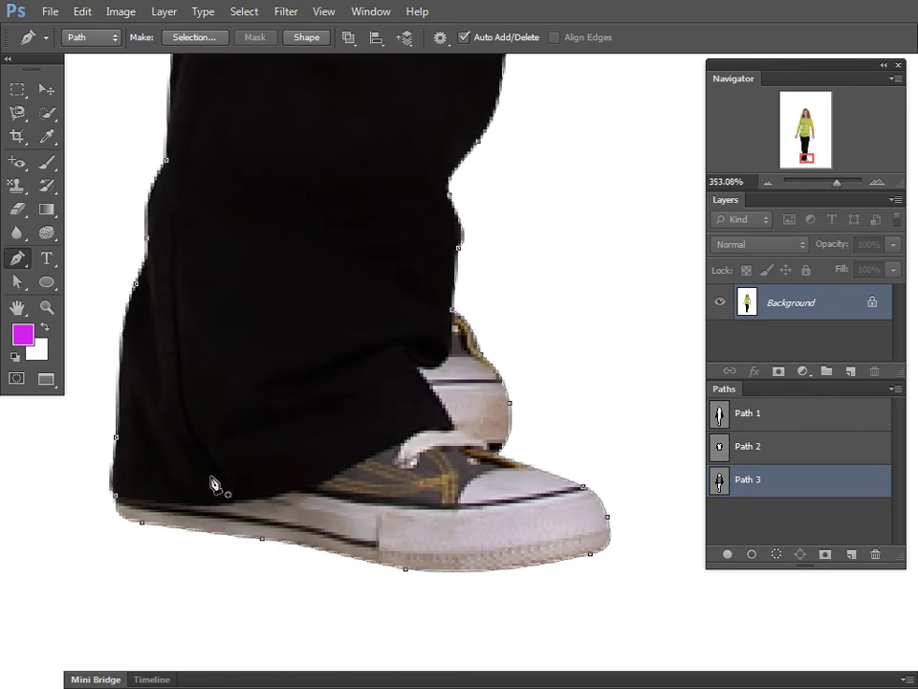
ctrl+drag(649, 626, 463, 359)
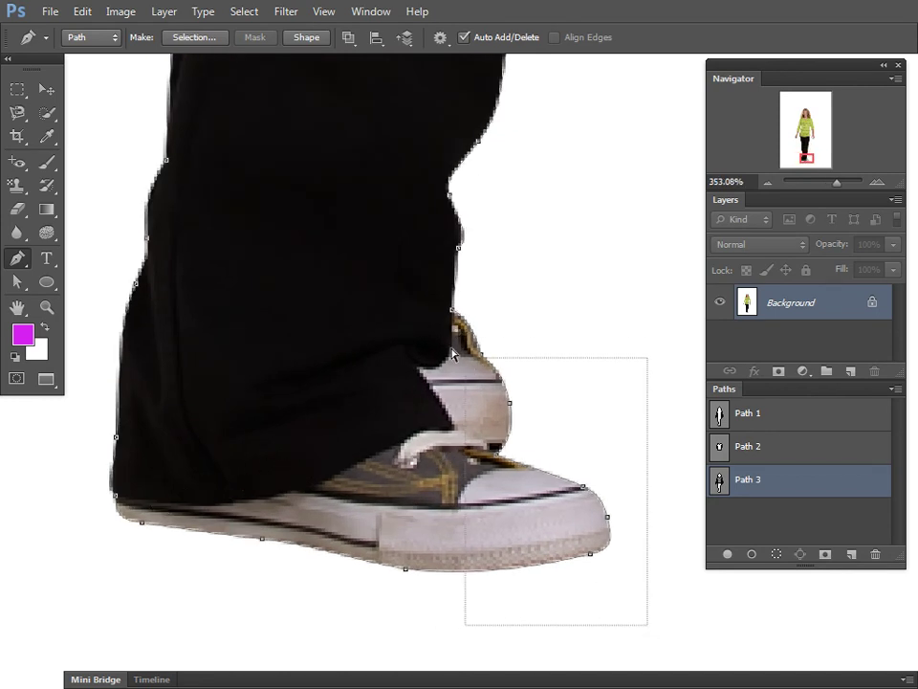
key(Delete)
drag(456, 635, 100, 512)
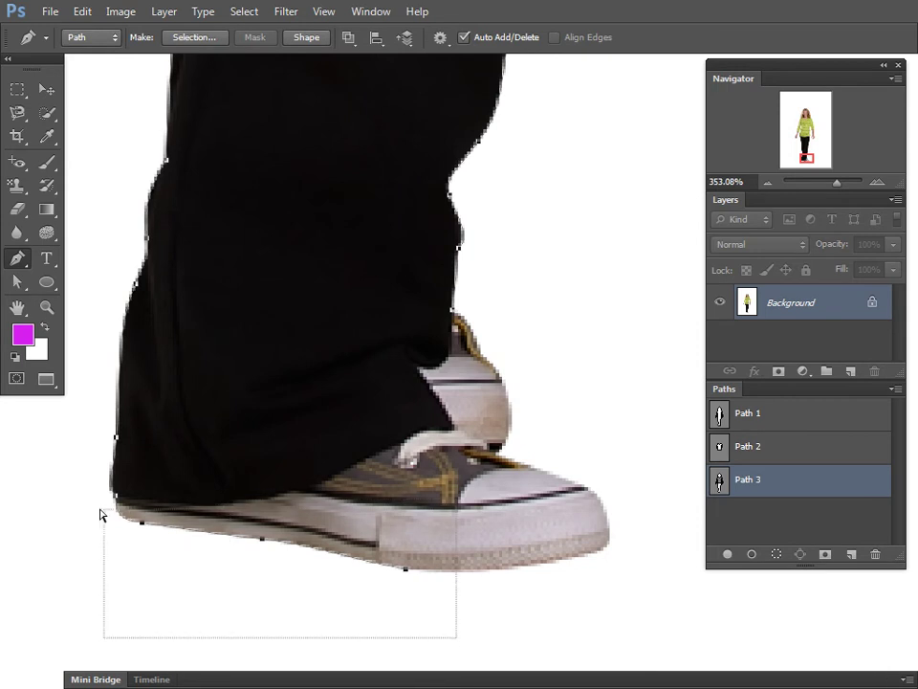
key(Delete)
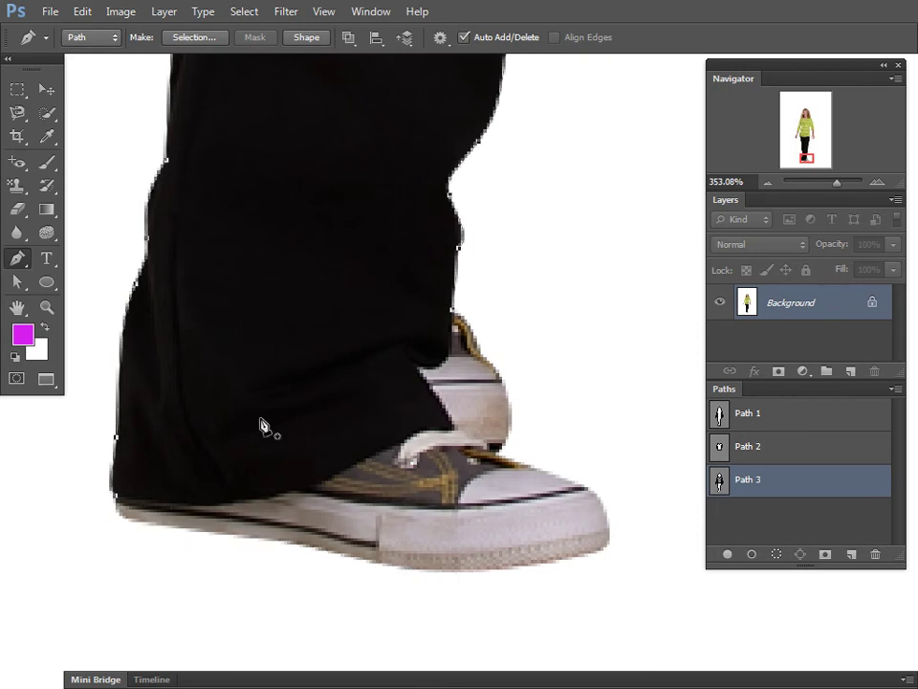
- Redraw Path 3 with anchors along the trouser hem and close it at the start anchor
scroll(453, 298, up, 2)
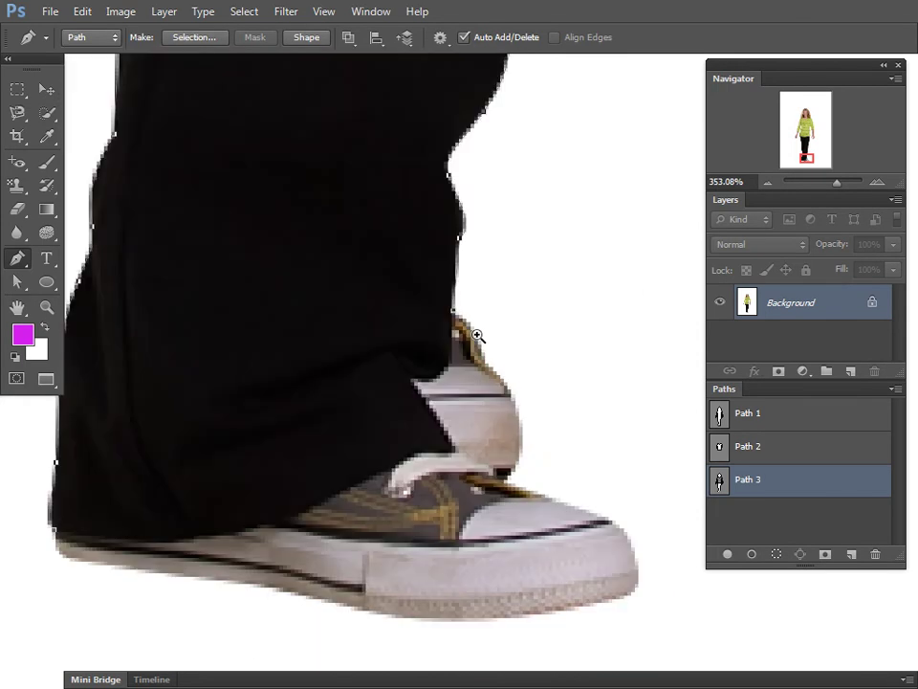
click(454, 312)
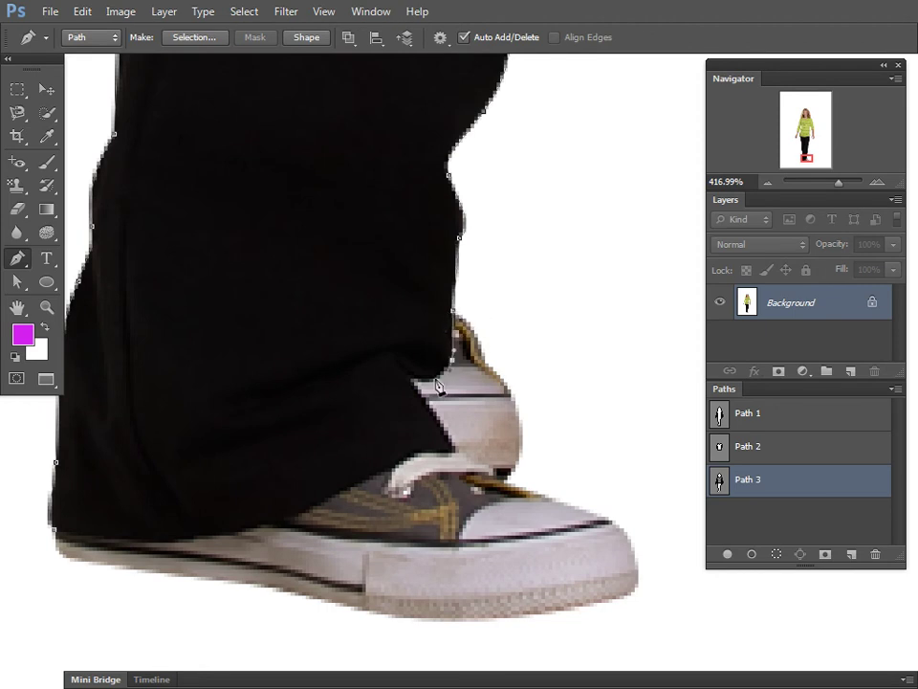
drag(411, 379, 418, 400)
click(452, 443)
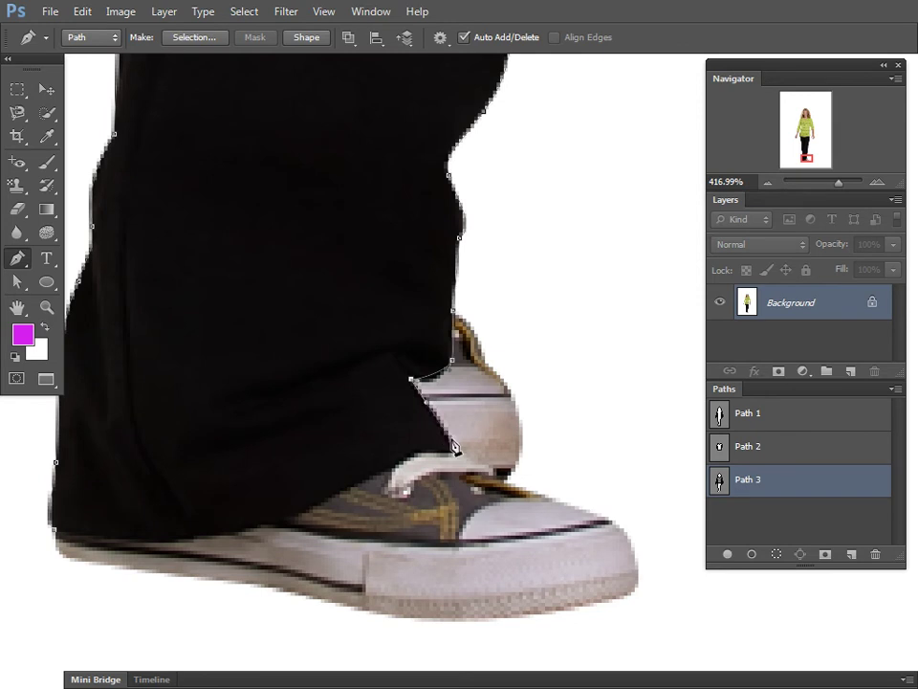
drag(426, 451, 481, 434)
click(406, 472)
click(366, 491)
mouse_move(301, 536)
mouse_down()
mouse_move(382, 515)
mouse_move(408, 521)
mouse_up()
click(400, 499)
click(344, 505)
click(288, 512)
click(215, 510)
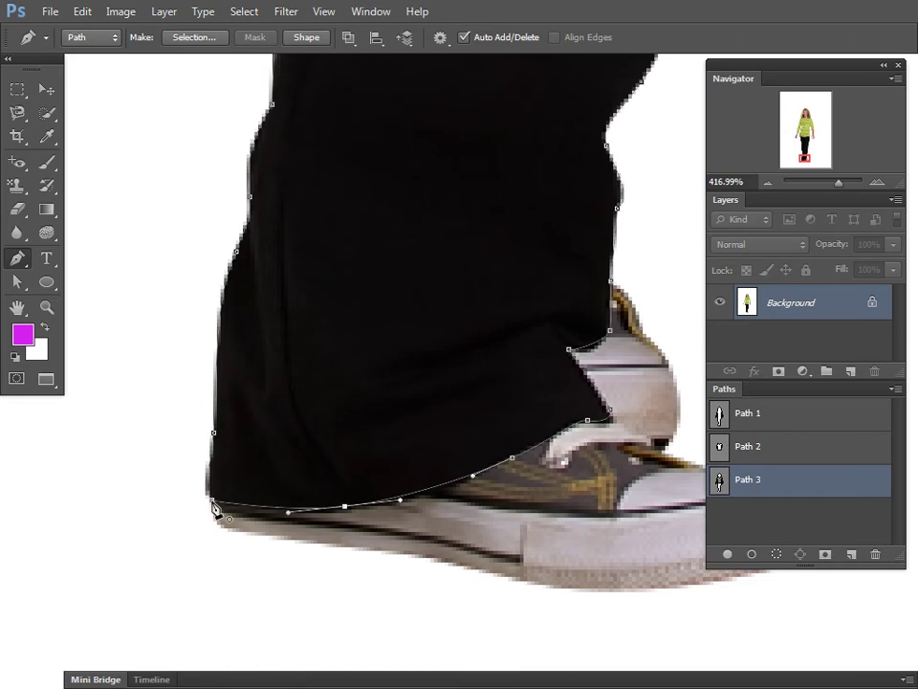
alt+click(448, 385)
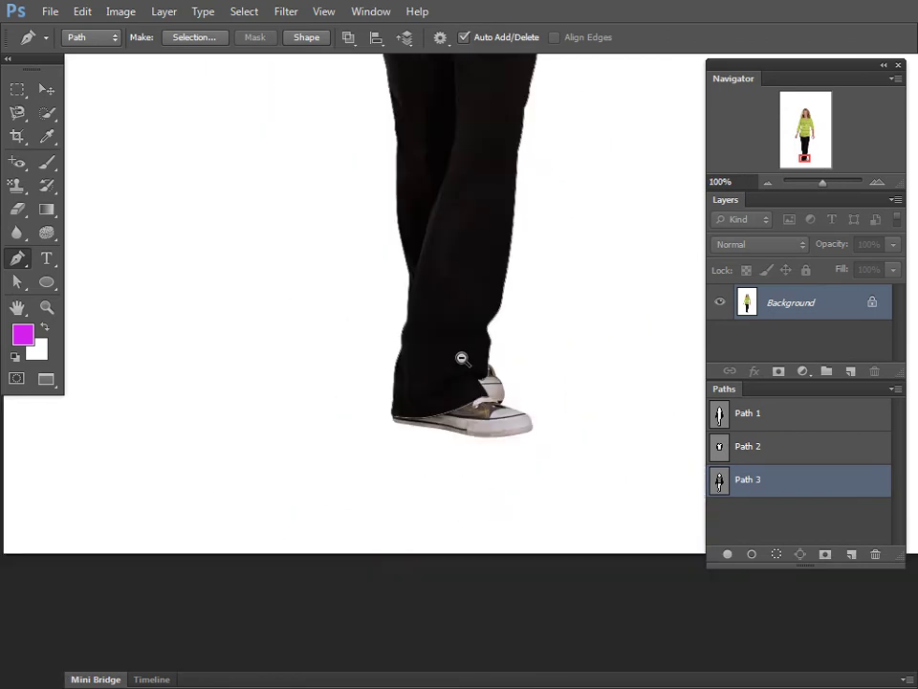
- Zoom in on the shirt hem's right corner and adjust Path 3's anchors there
alt+click(461, 359)
scroll(486, 201, up, 3)
scroll(436, 383, down, 2)
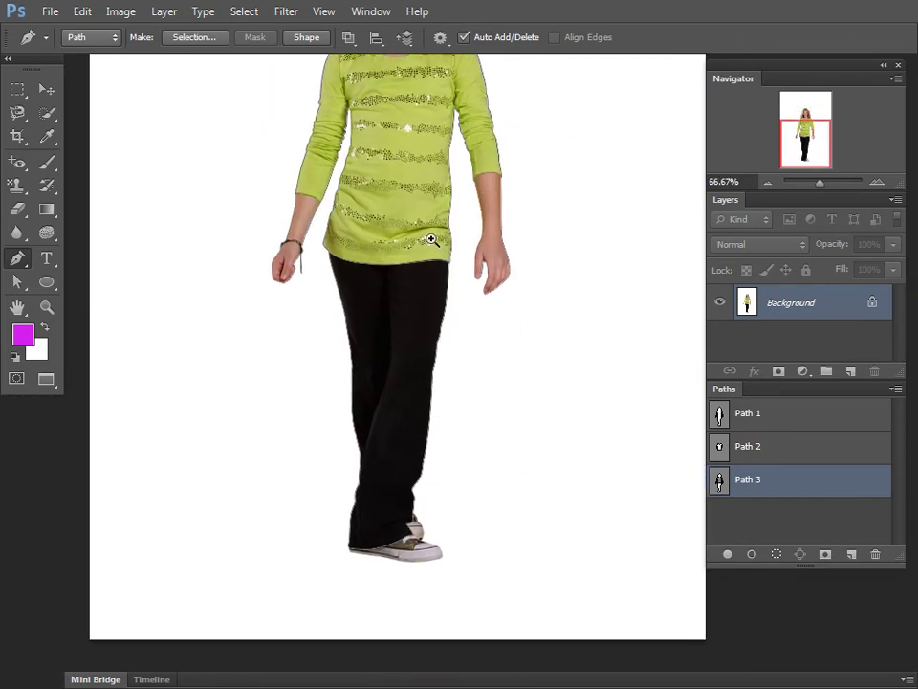
drag(430, 242, 550, 386)
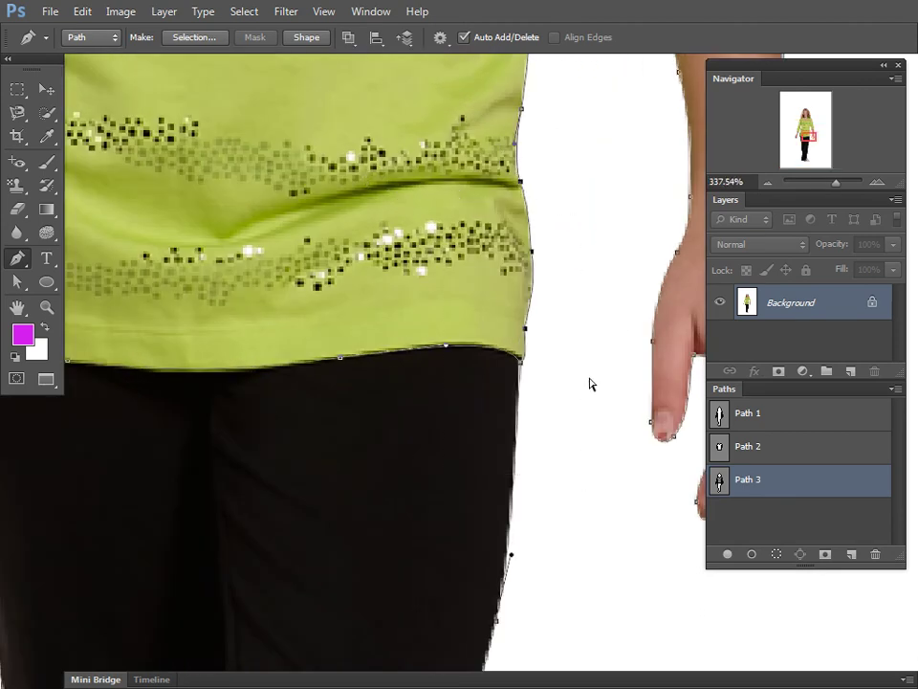
drag(525, 357, 522, 322)
drag(482, 287, 564, 431)
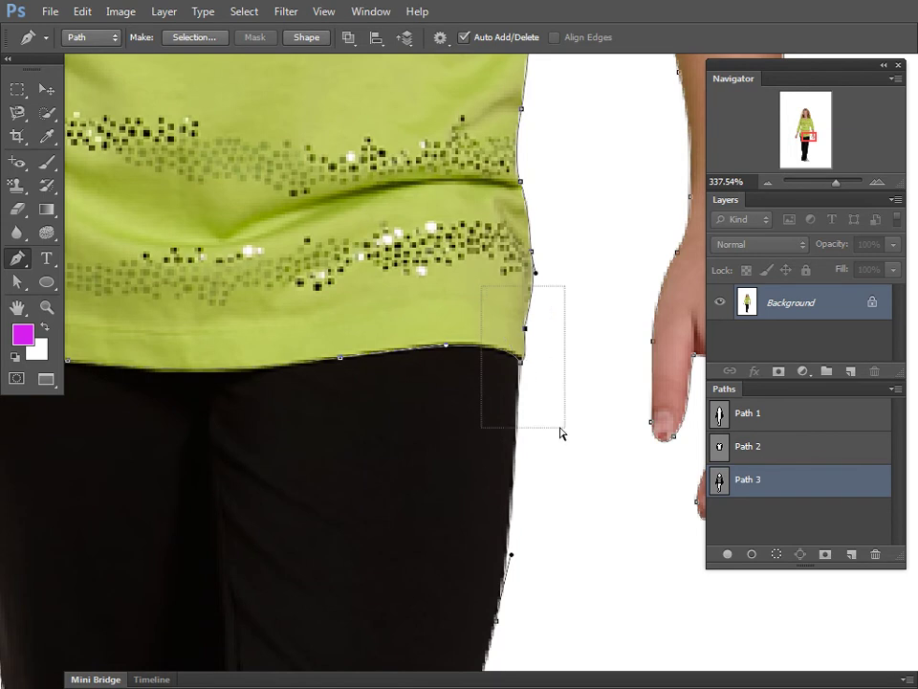
click(521, 360)
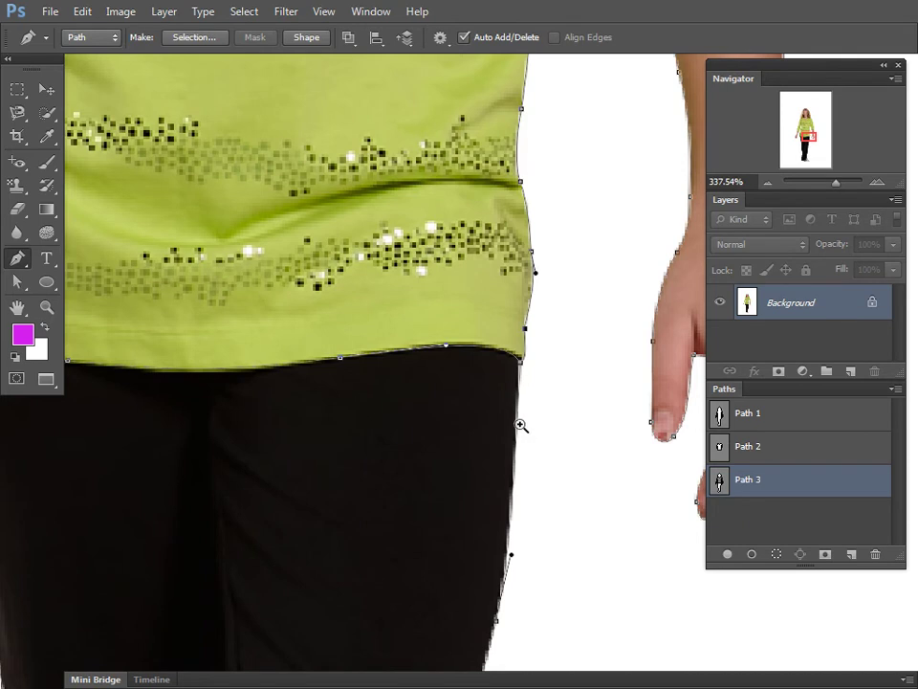
scroll(486, 416, down, 3)
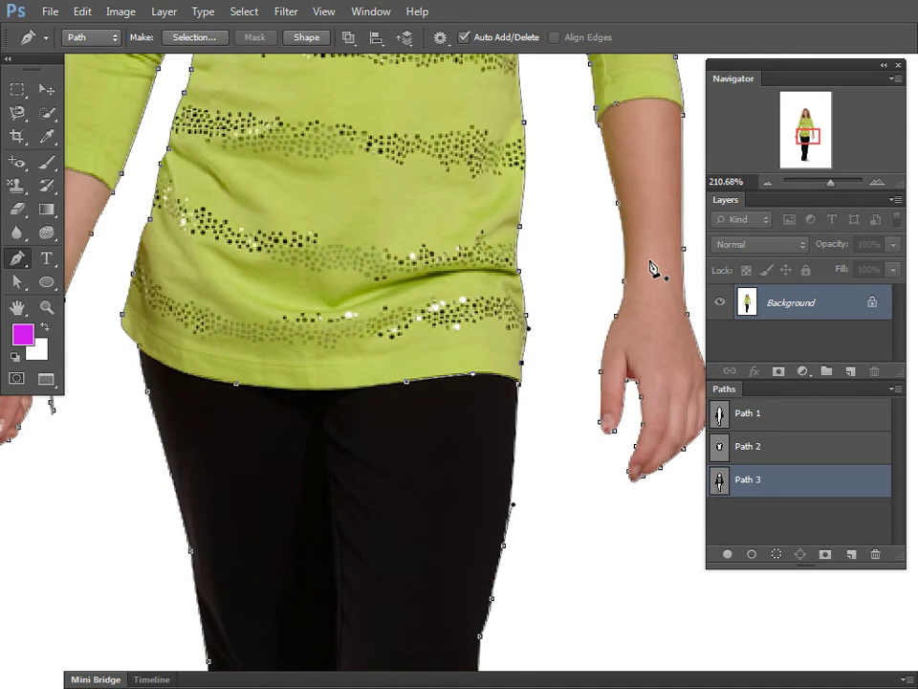
scroll(541, 378, up, 2)
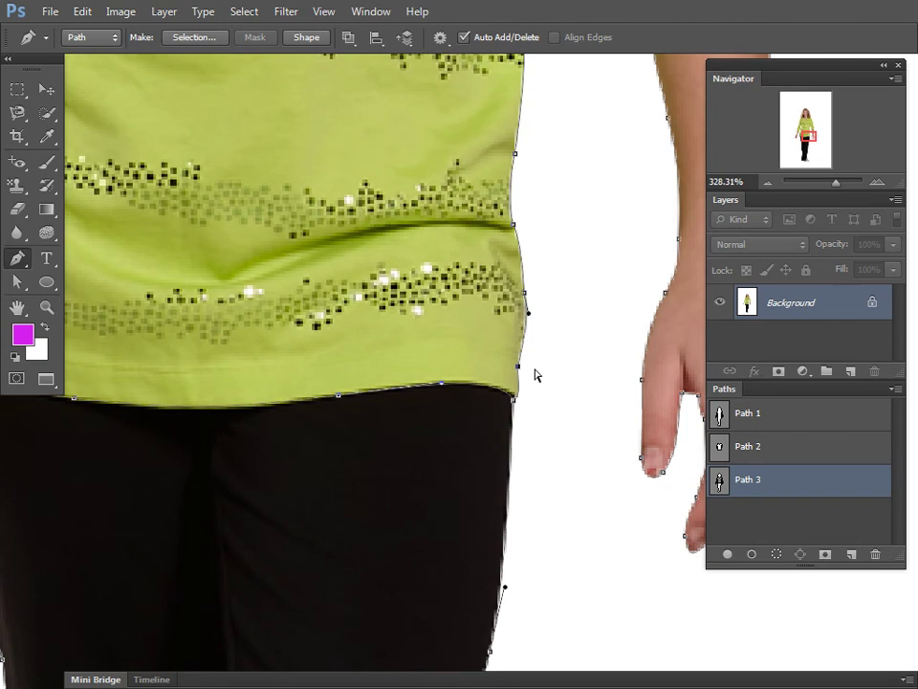
- Add an anchor at the hem's right corner and delete the lower hem anchors
click(518, 395)
drag(563, 379, 523, 287)
key(Delete)
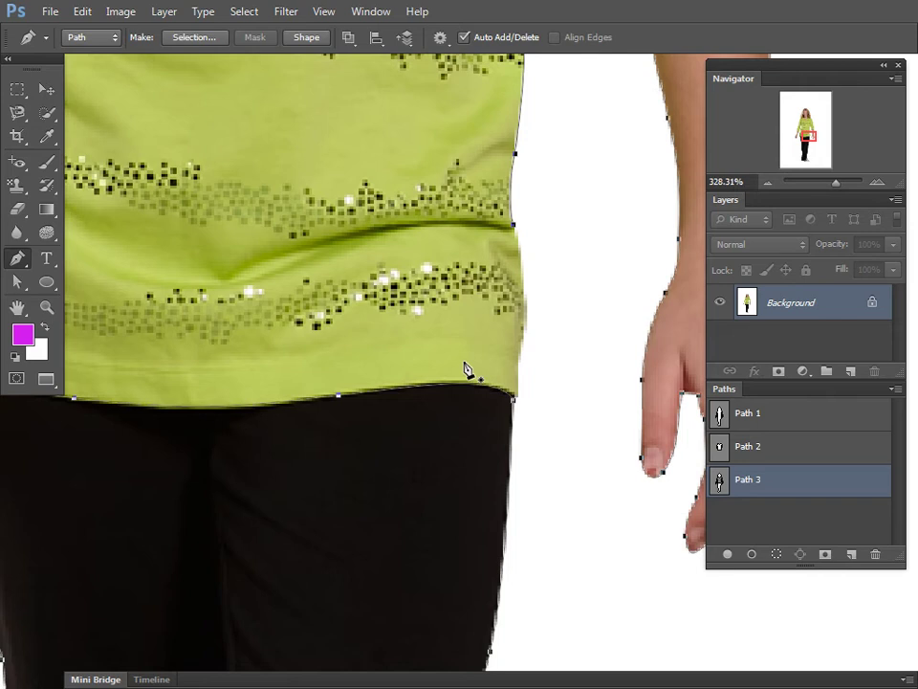
drag(364, 354, 608, 369)
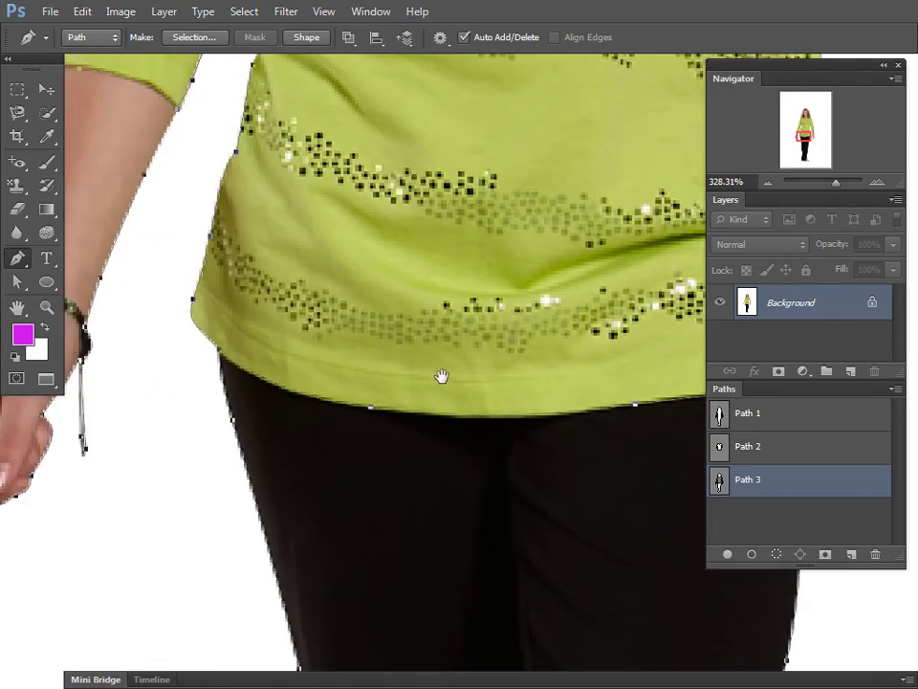
drag(441, 376, 209, 372)
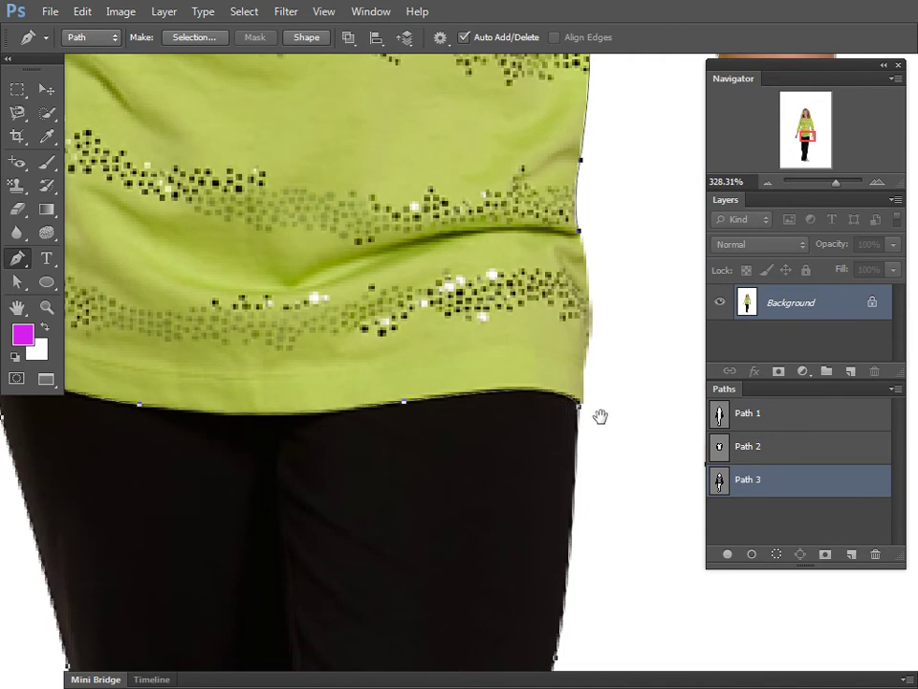
drag(644, 430, 570, 404)
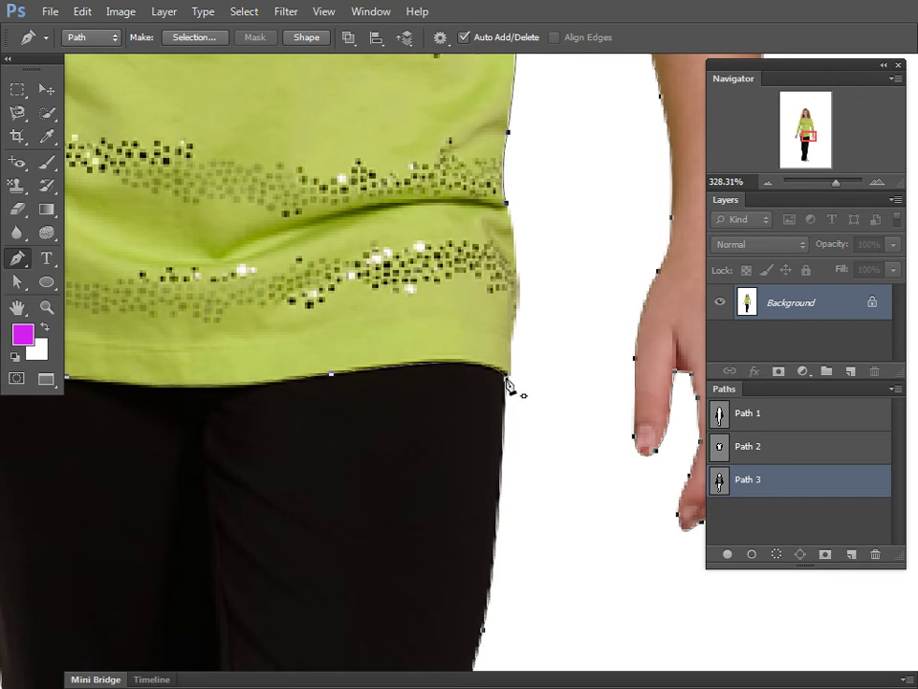
- Reconnect Path 3 to the anchor at the shirt hem's right corner
click(507, 380)
click(507, 382)
drag(507, 379, 549, 367)
click(507, 379)
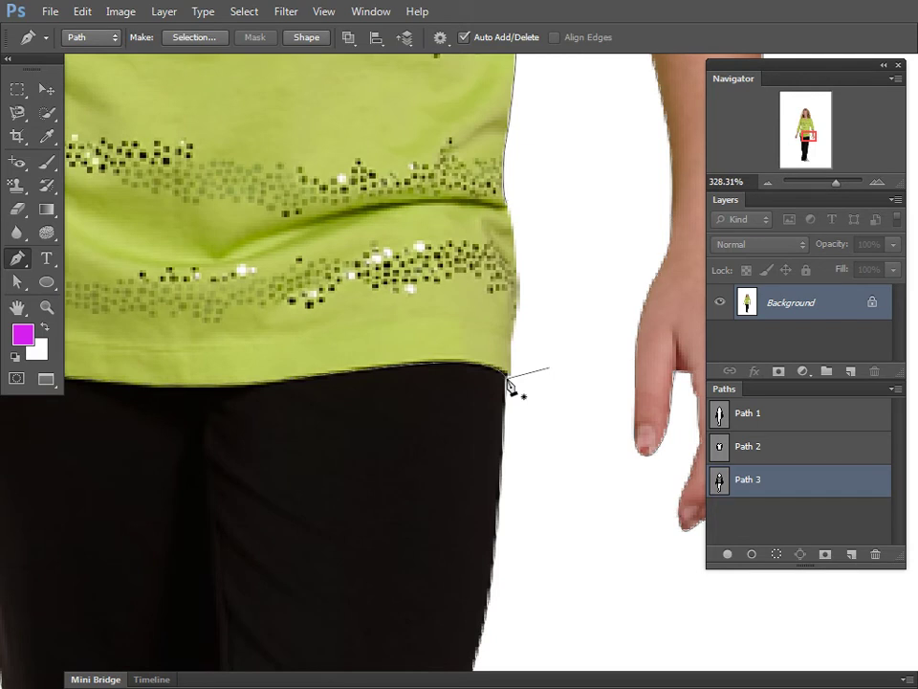
- Delete the stray direction handle at the hem corner, then undo the deletion
drag(581, 340, 537, 380)
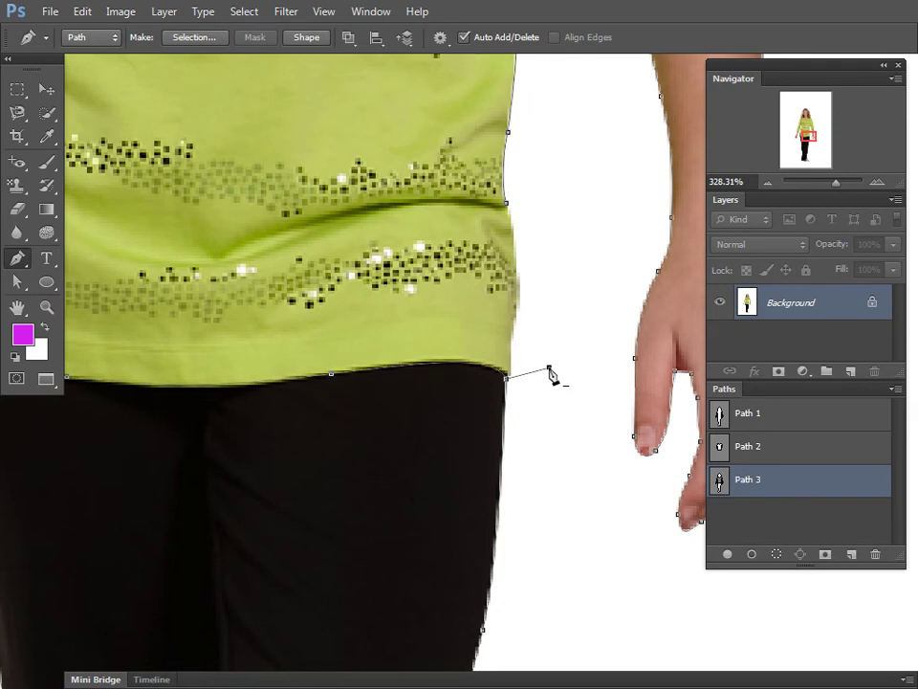
ctrl+click(564, 367)
drag(565, 342, 553, 384)
drag(568, 343, 537, 393)
key(Delete)
key(ctrl+z)
mouse_move(549, 361)
mouse_down()
mouse_move(419, 407)
mouse_move(527, 371)
mouse_move(393, 392)
mouse_move(420, 420)
mouse_up()
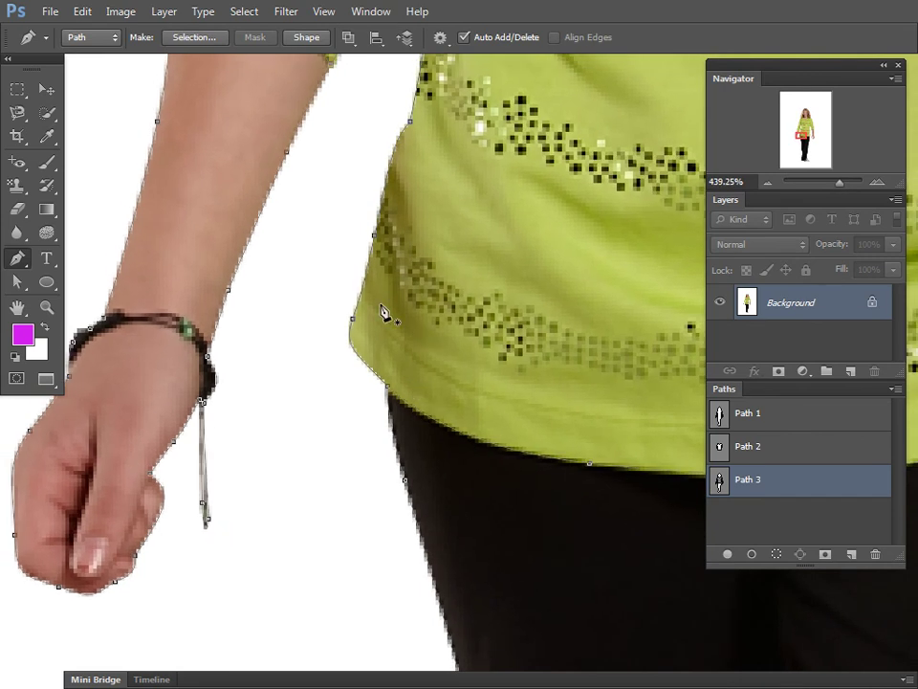
- Adjust Path 3's arm anchors and add an anchor at the shirt hem beside the hand
drag(284, 185, 444, 364)
ctrl+click(431, 345)
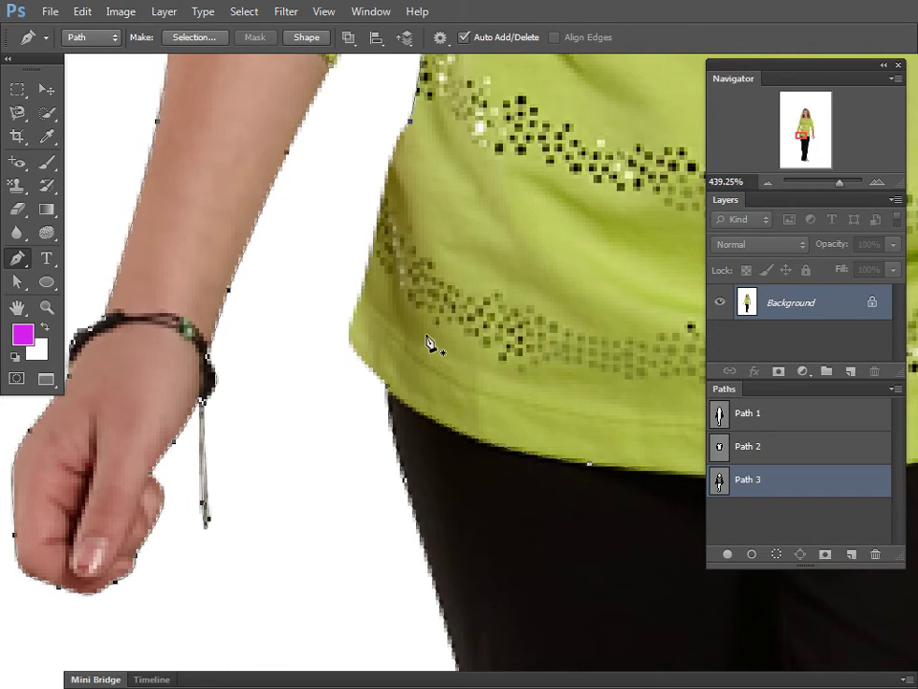
click(387, 392)
ctrl+click(421, 381)
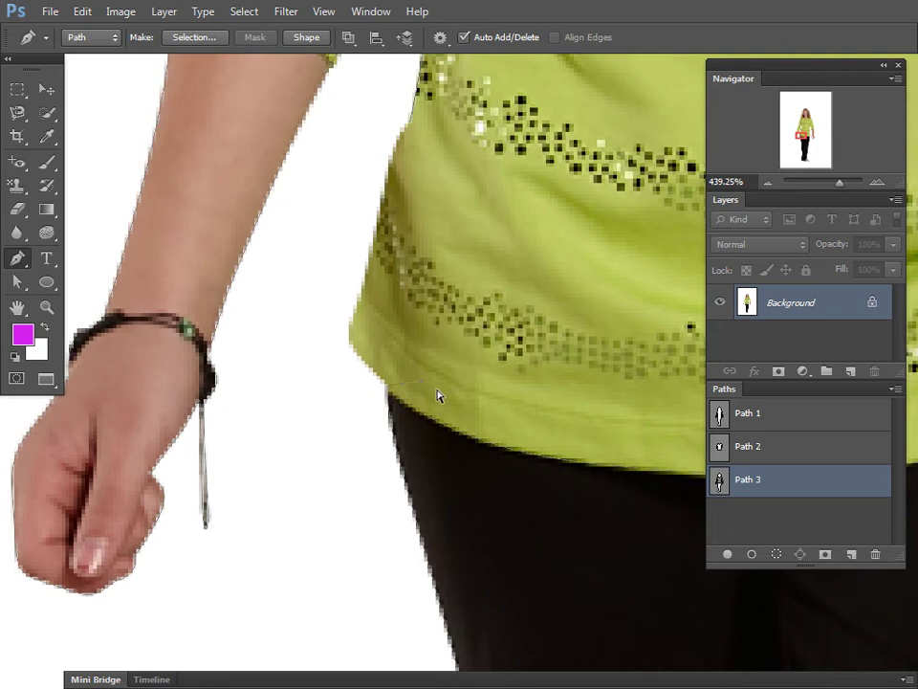
ctrl+click(429, 387)
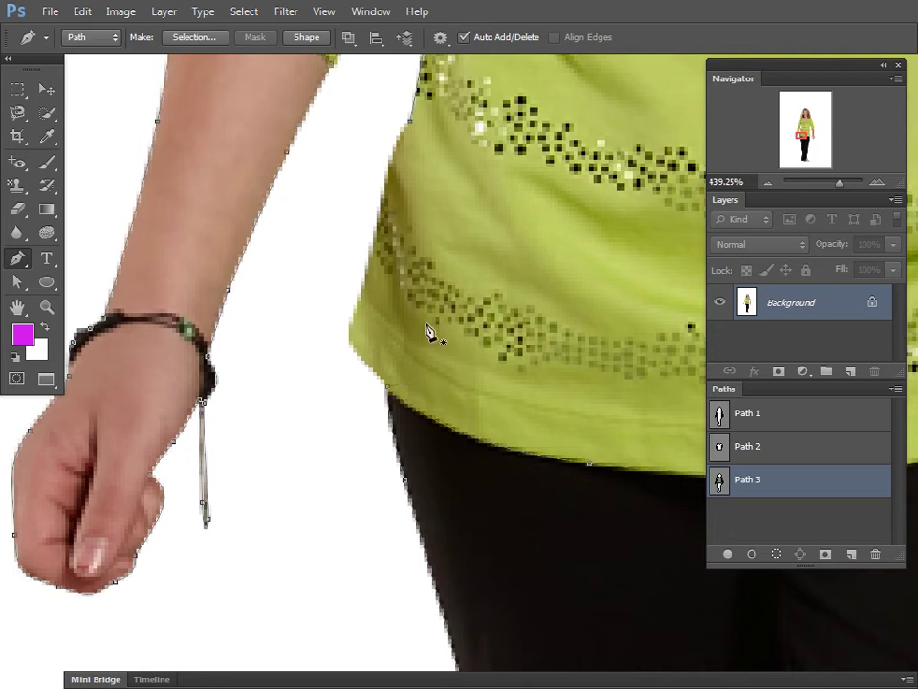
alt+click(486, 366)
alt+click(537, 389)
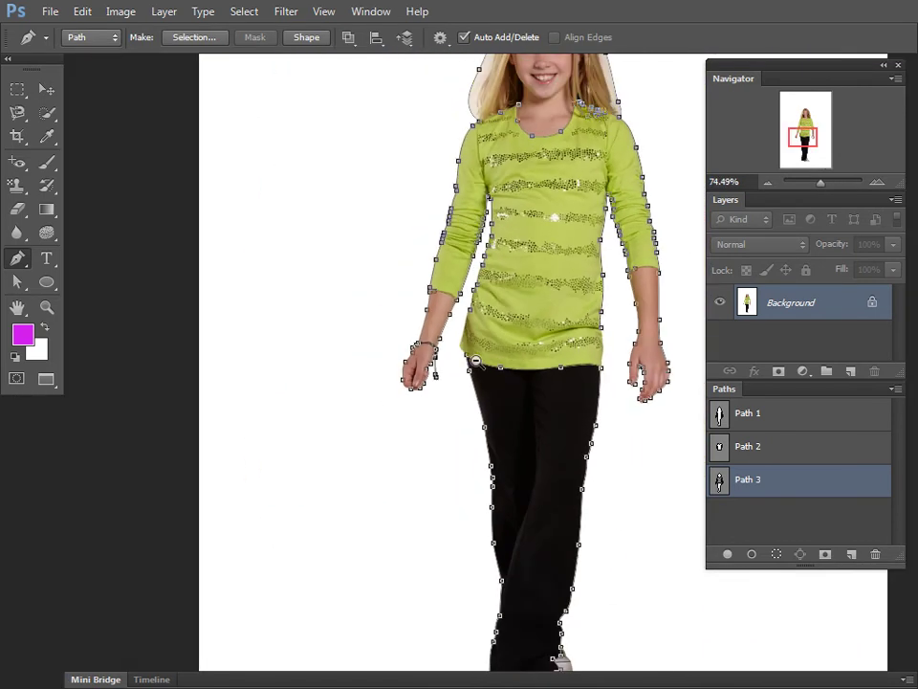
- Load Path 3 as a selection and preview it in Quick Mask
drag(557, 368, 443, 423)
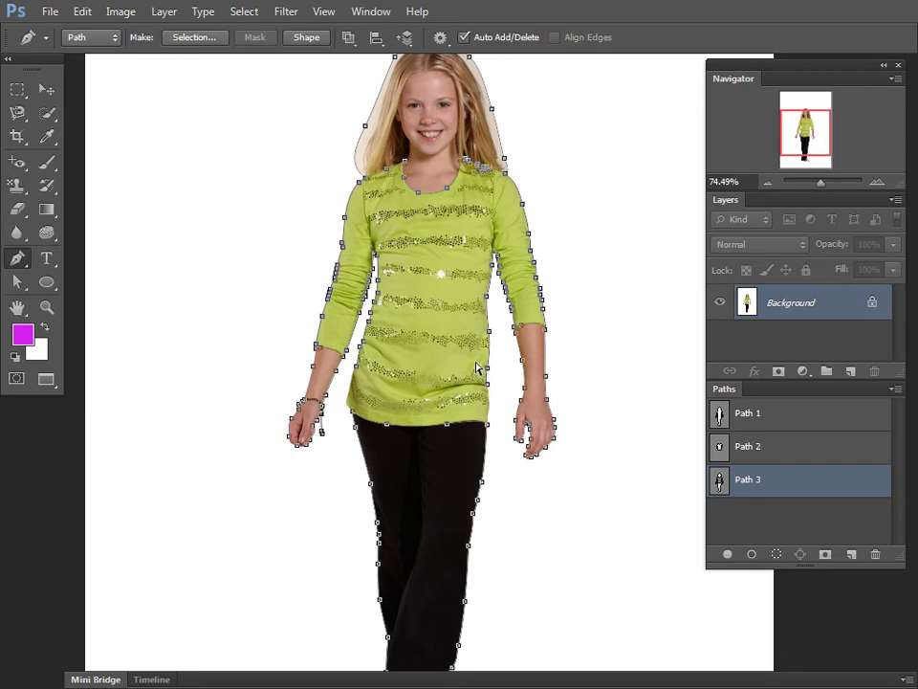
key(ctrl+Return)
key(q)
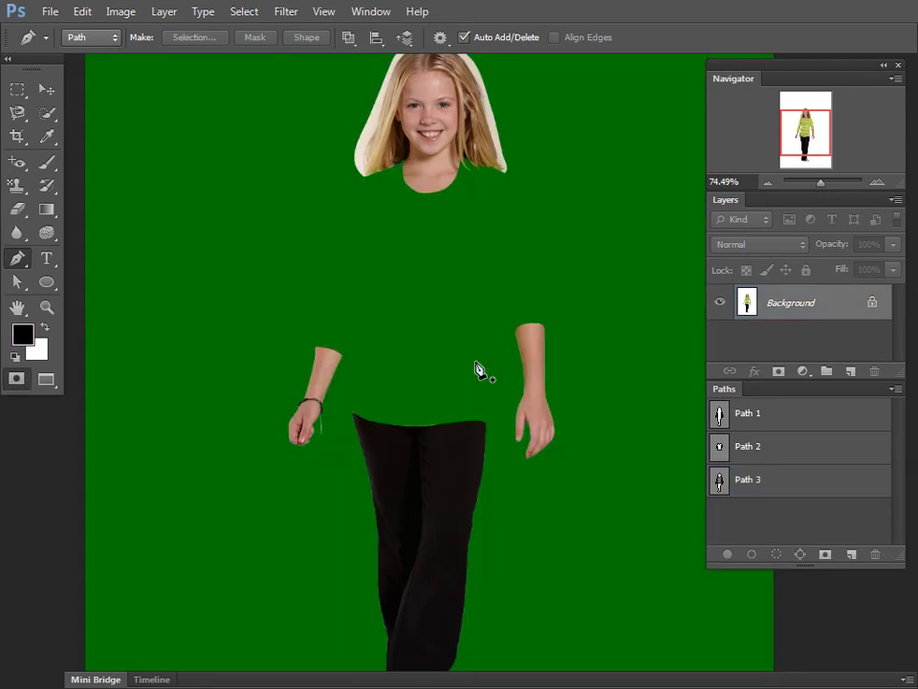
alt+click(482, 351)
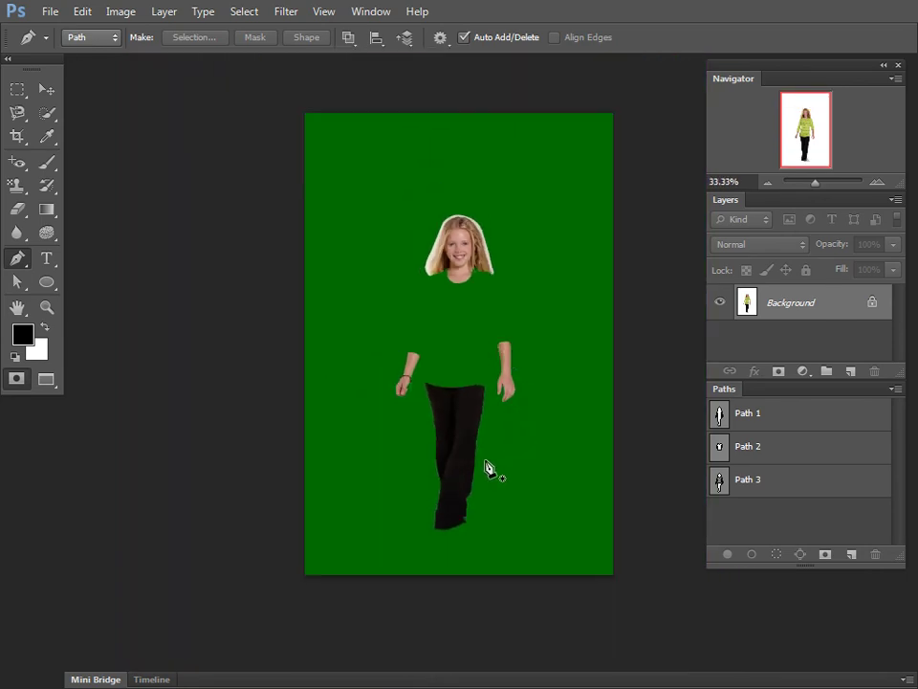
click(810, 483)
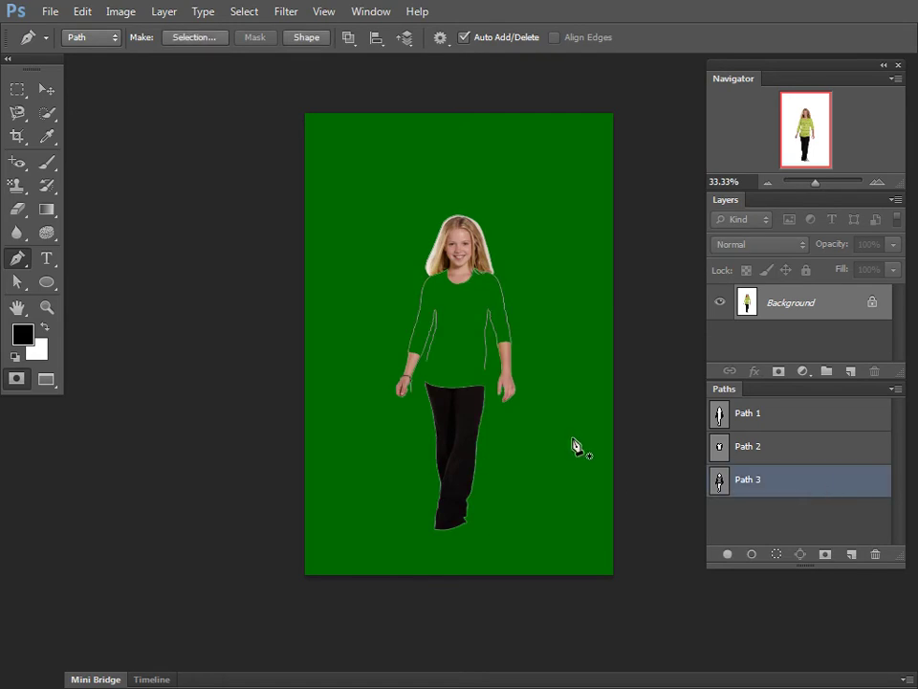
key(q)
key(ctrl+d)
- Delete Path 3's upper-body anchors, check the trousers in Quick Mask, and add Path 4
drag(327, 166, 545, 358)
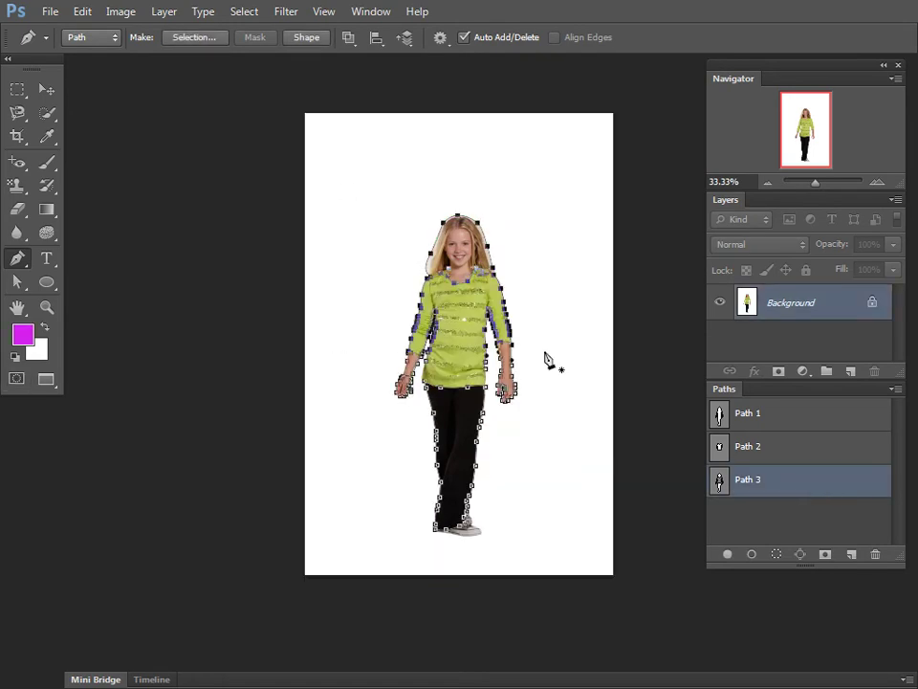
key(Delete)
key(ctrl+Return)
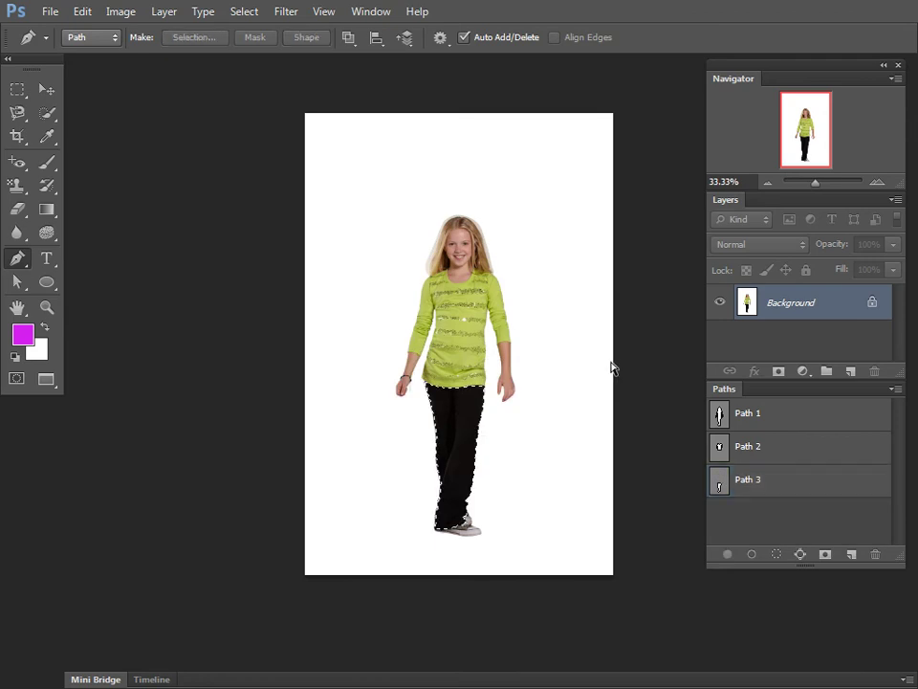
key(d)
key(q)
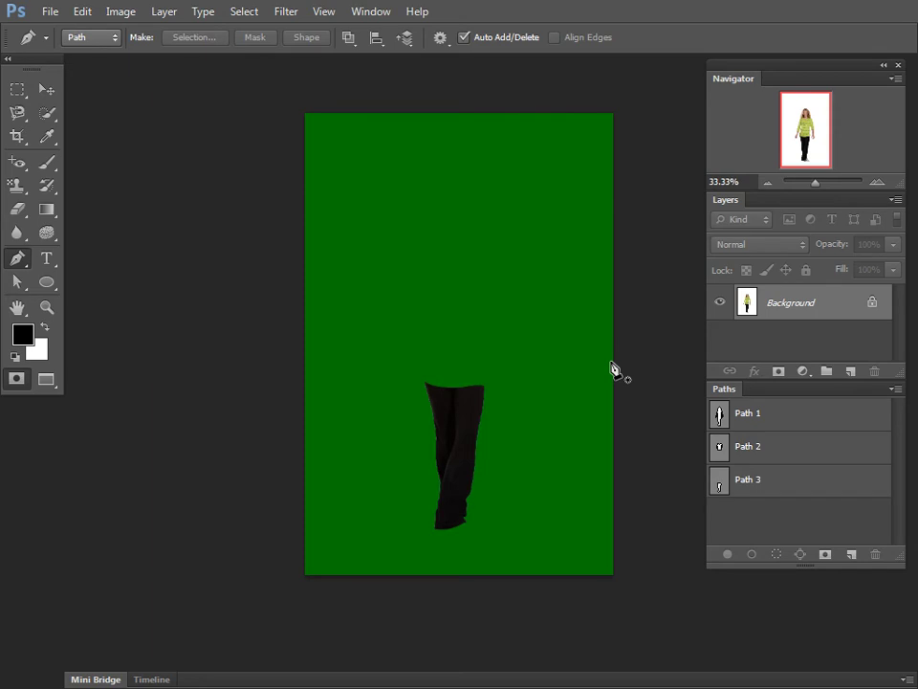
key(q)
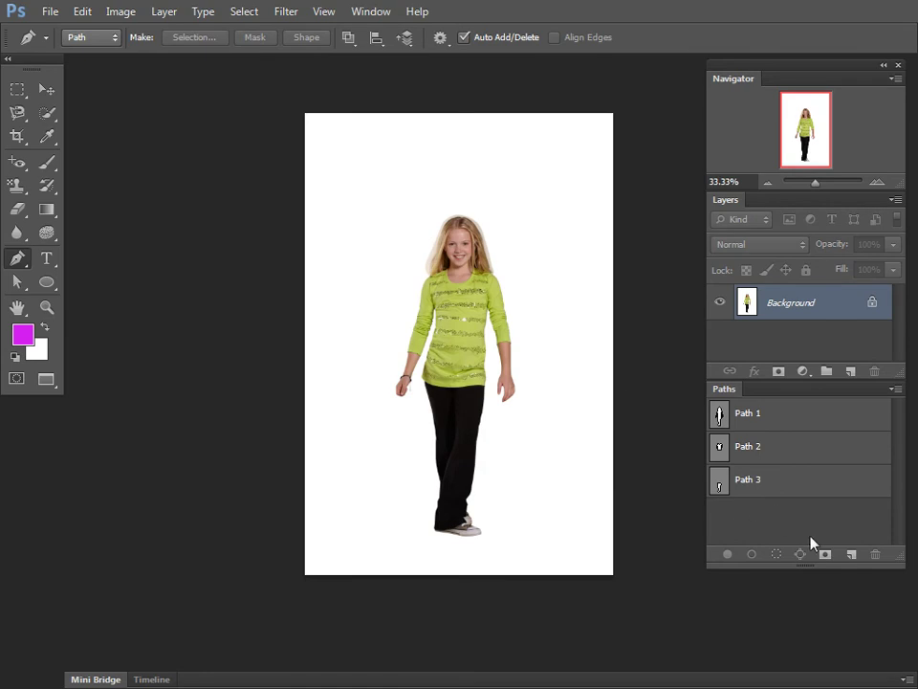
click(850, 556)
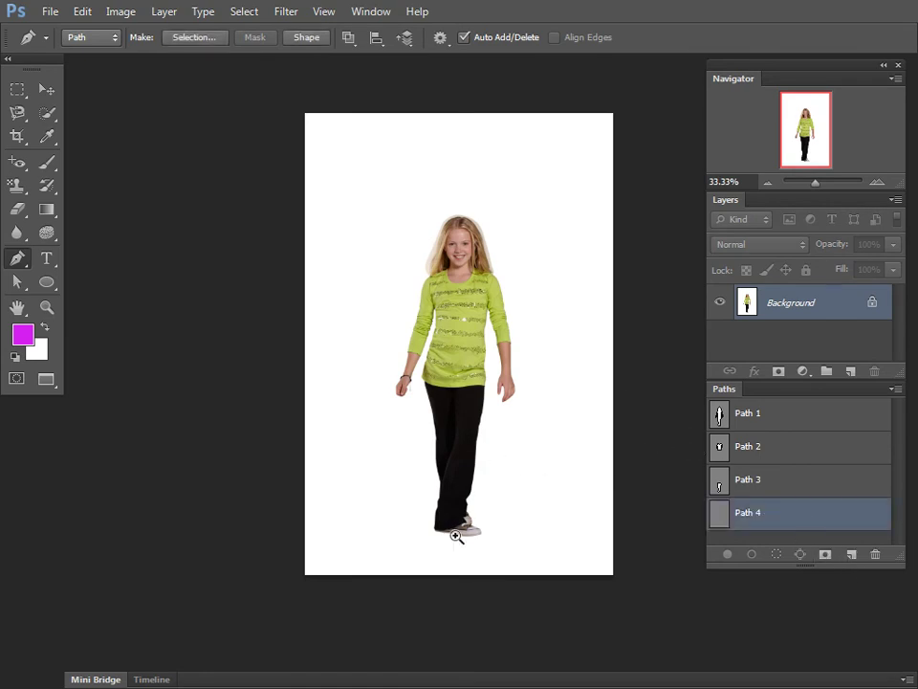
- Copy Path 1's trouser and shoe anchors and paste them into Path 4
scroll(459, 533, up, 3)
scroll(547, 606, up, 3)
scroll(574, 615, up, 2)
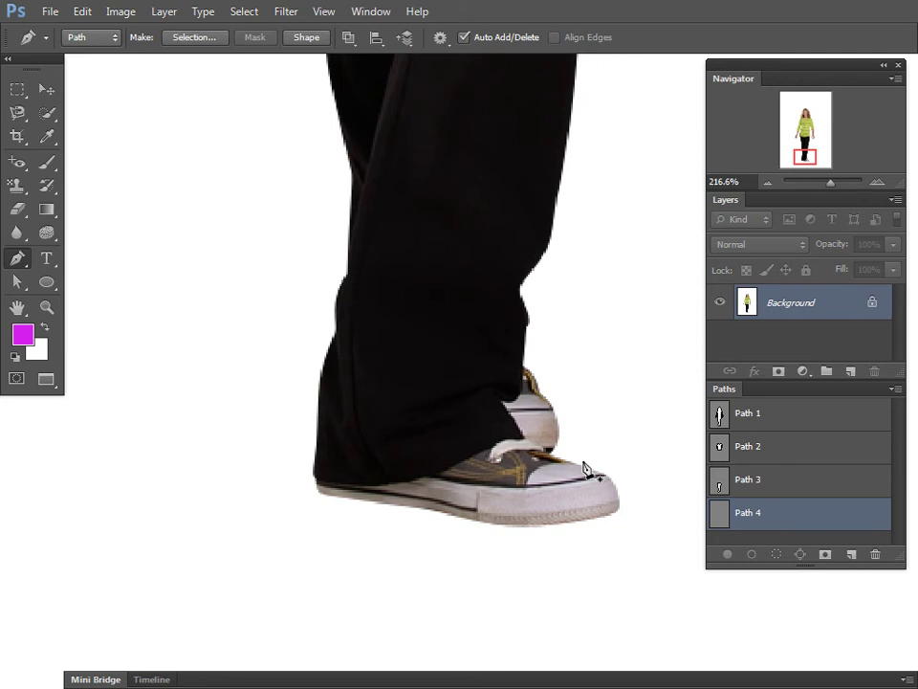
click(824, 414)
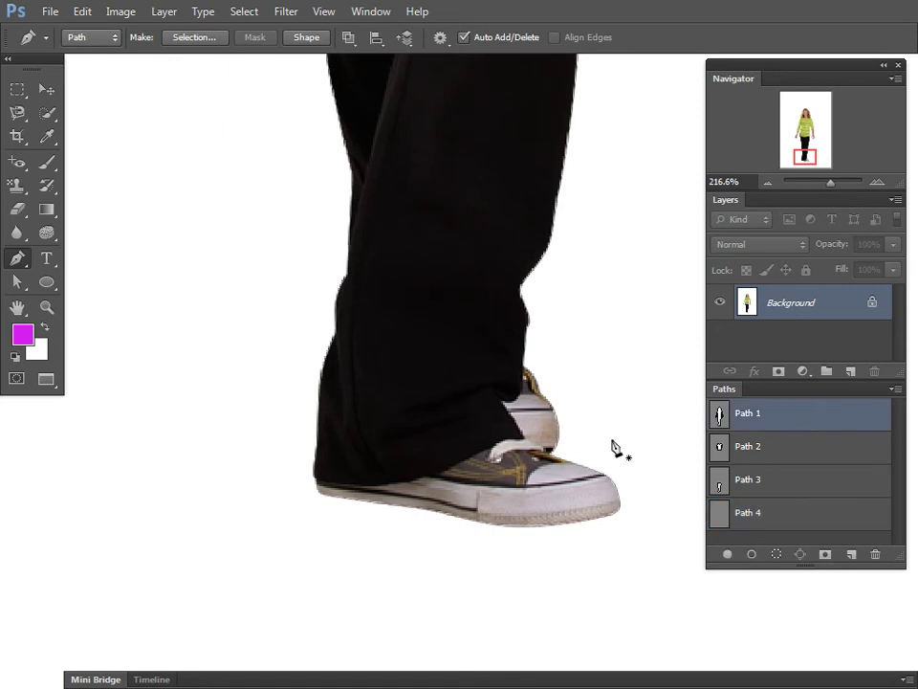
drag(660, 612, 297, 242)
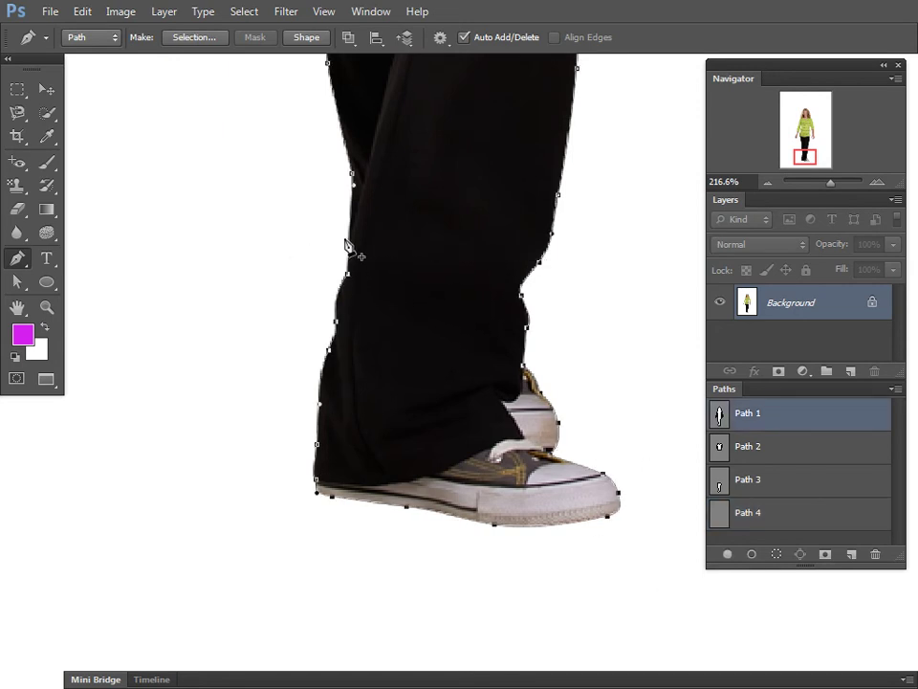
click(773, 418)
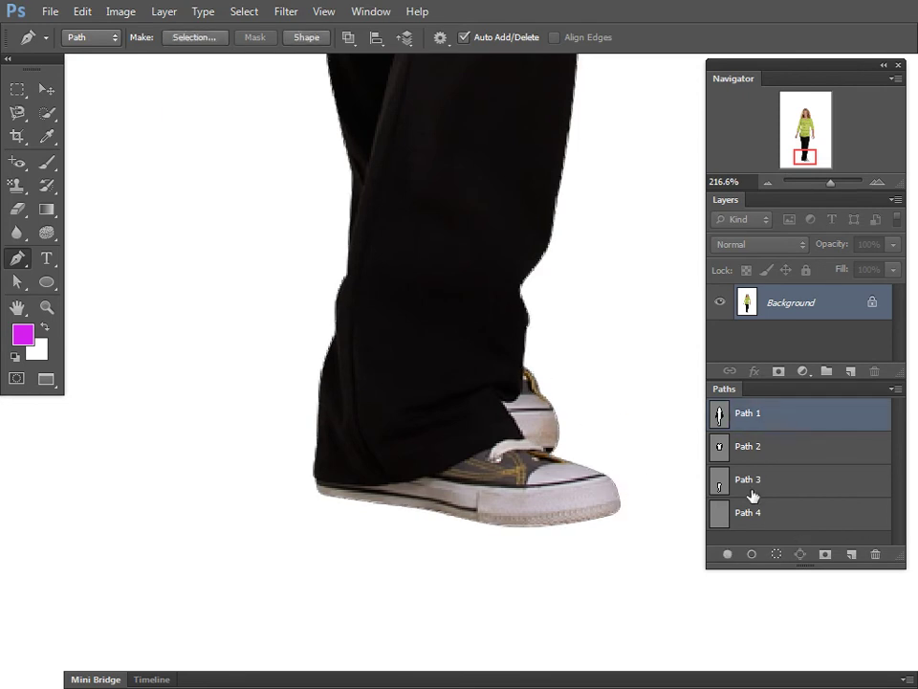
click(744, 517)
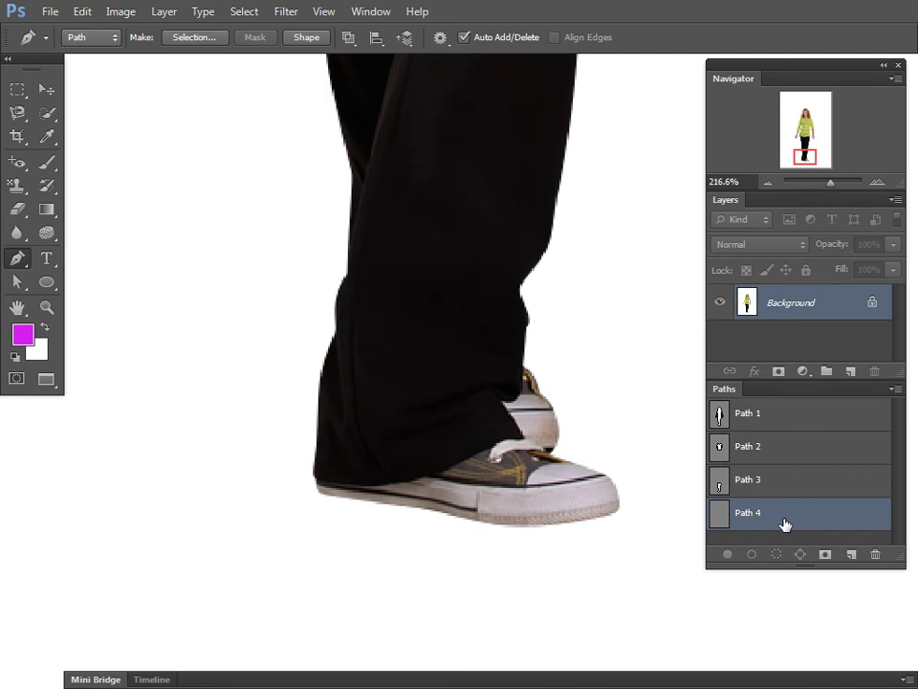
key(ctrl+v)
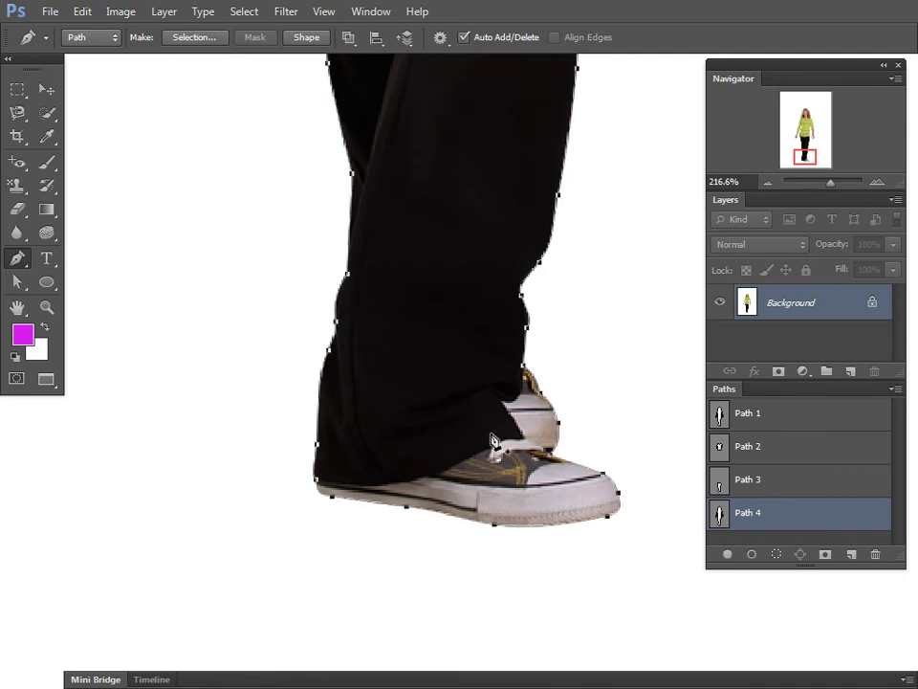
- Compare Path 2's and Path 3's outlines on the canvas
scroll(528, 481, up, 5)
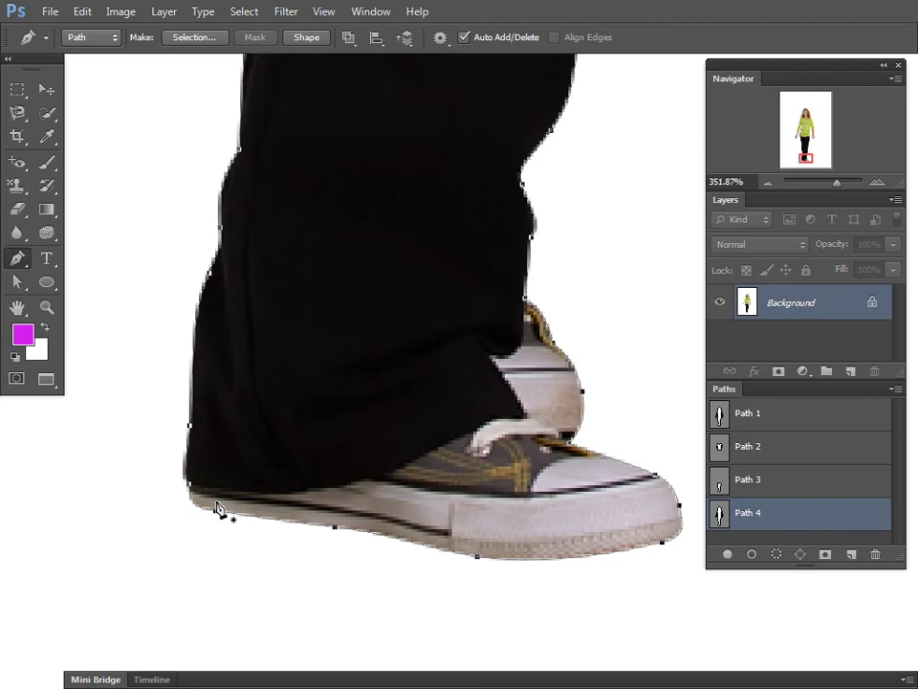
click(777, 448)
click(779, 481)
click(782, 446)
click(758, 483)
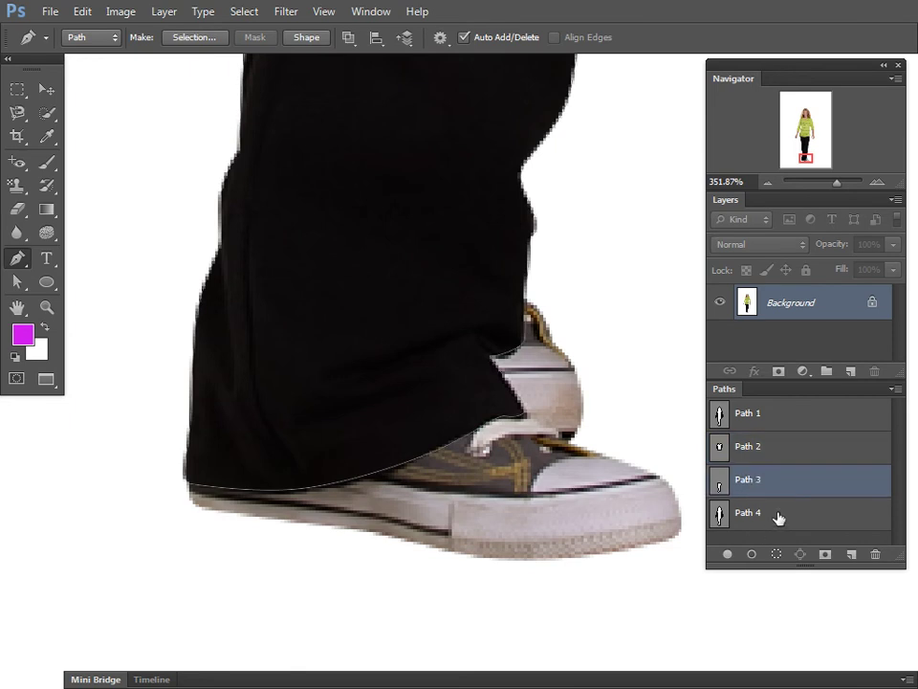
- Delete Path 4's anchors along the right trouser edge above the shoe
click(780, 517)
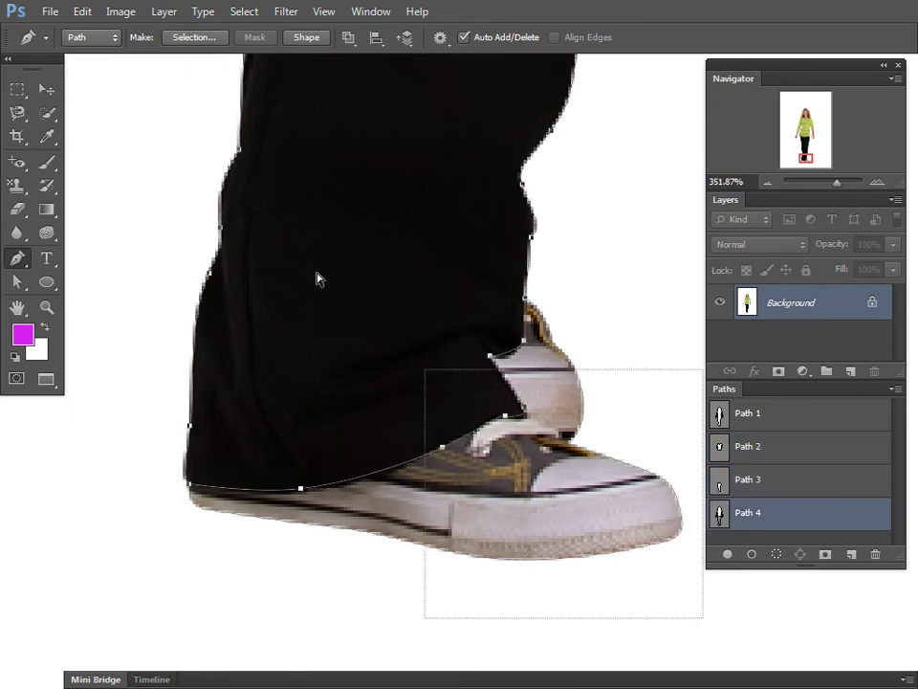
drag(318, 279, 183, 228)
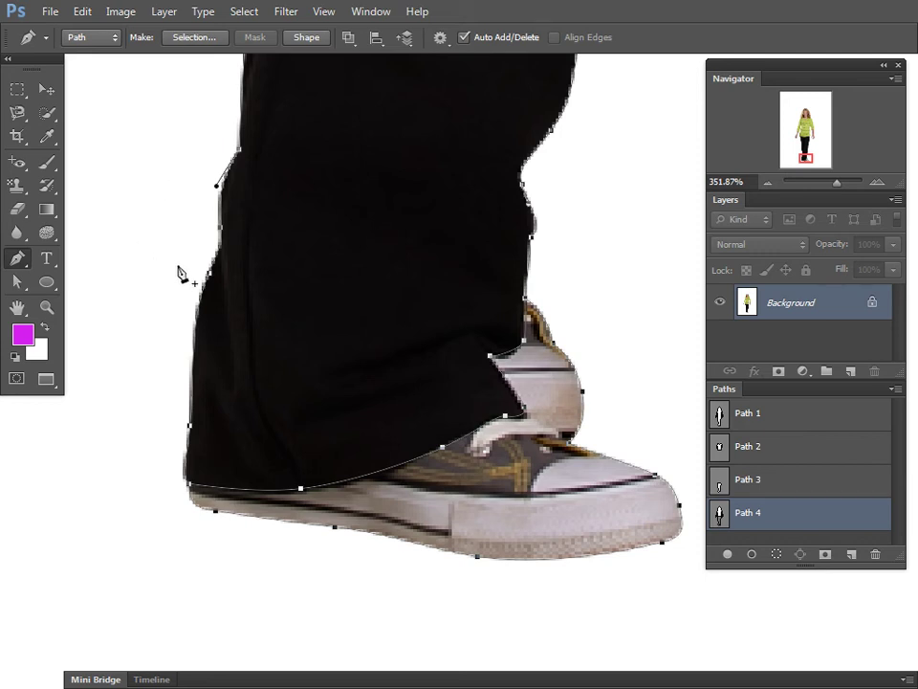
scroll(534, 273, up, 1)
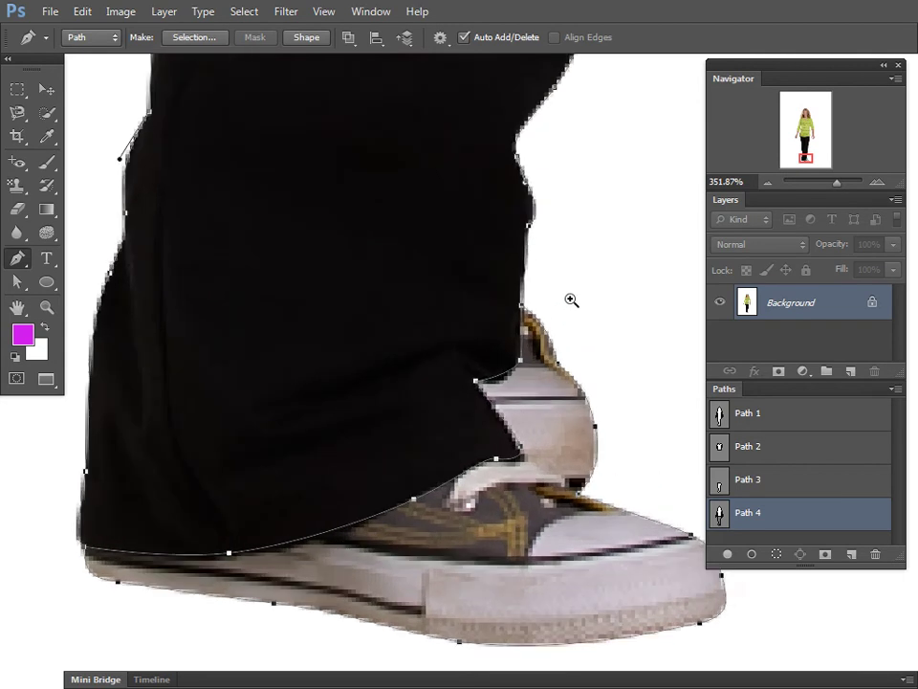
scroll(572, 301, up, 1)
scroll(576, 265, up, 2)
drag(518, 373, 416, 176)
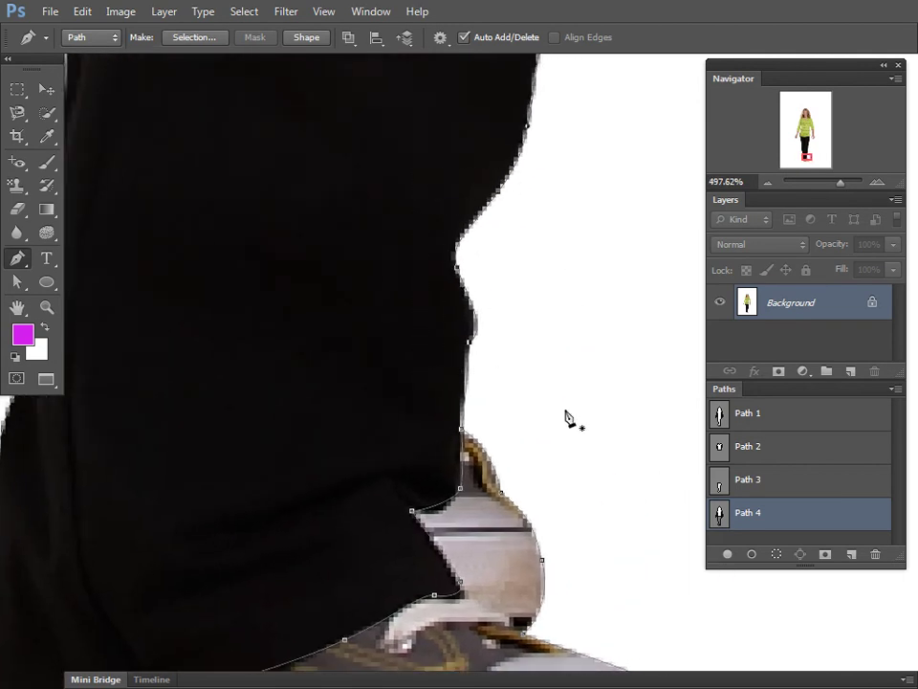
alt+click(516, 436)
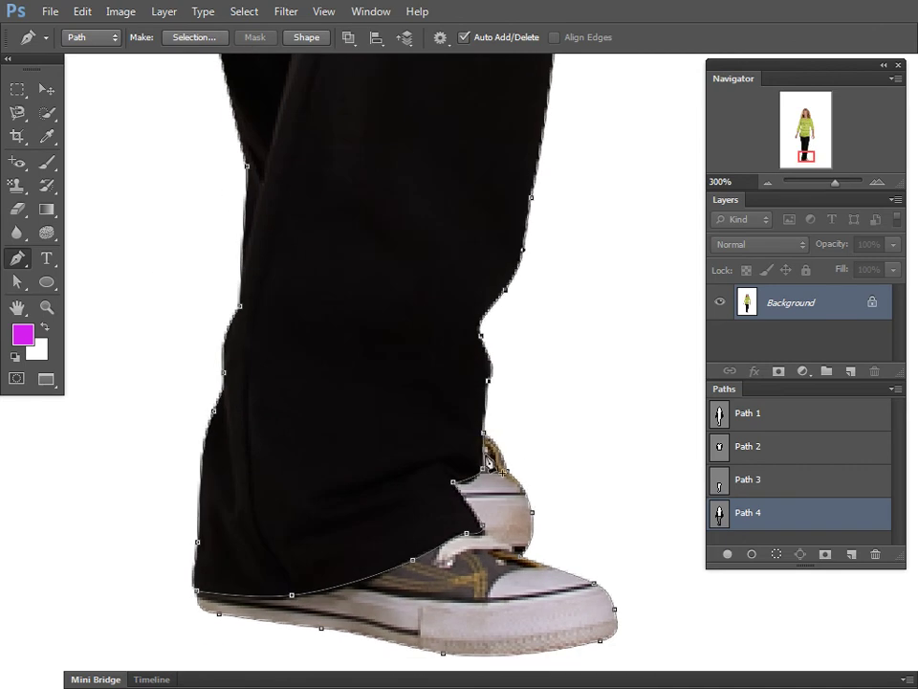
drag(513, 393, 426, 254)
key(Delete)
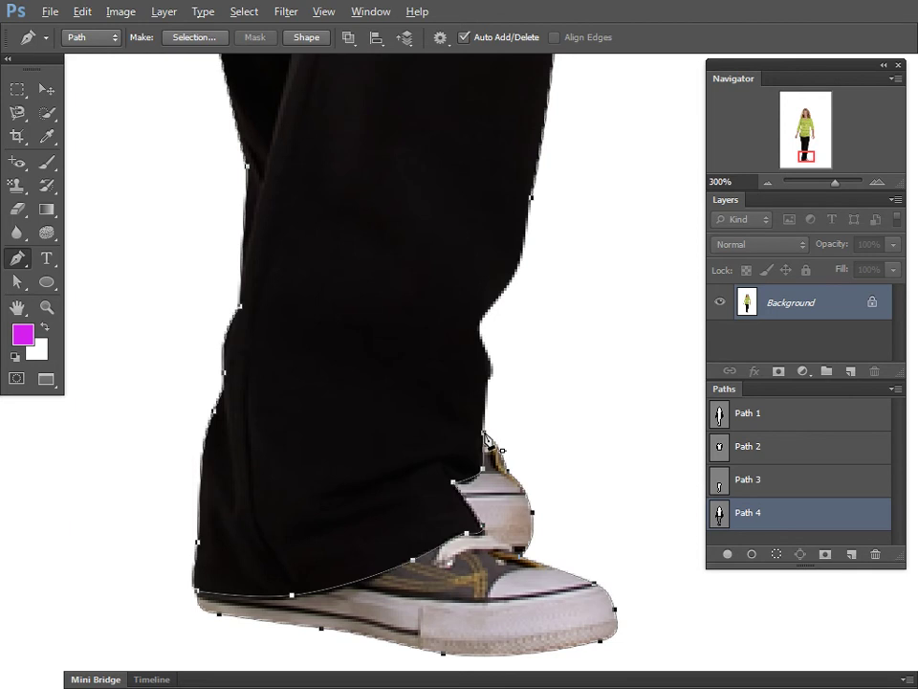
- Draw Path 4 along the trouser hem and close it at its starting anchor
drag(485, 438, 520, 424)
ctrl+click(516, 421)
drag(297, 450, 394, 335)
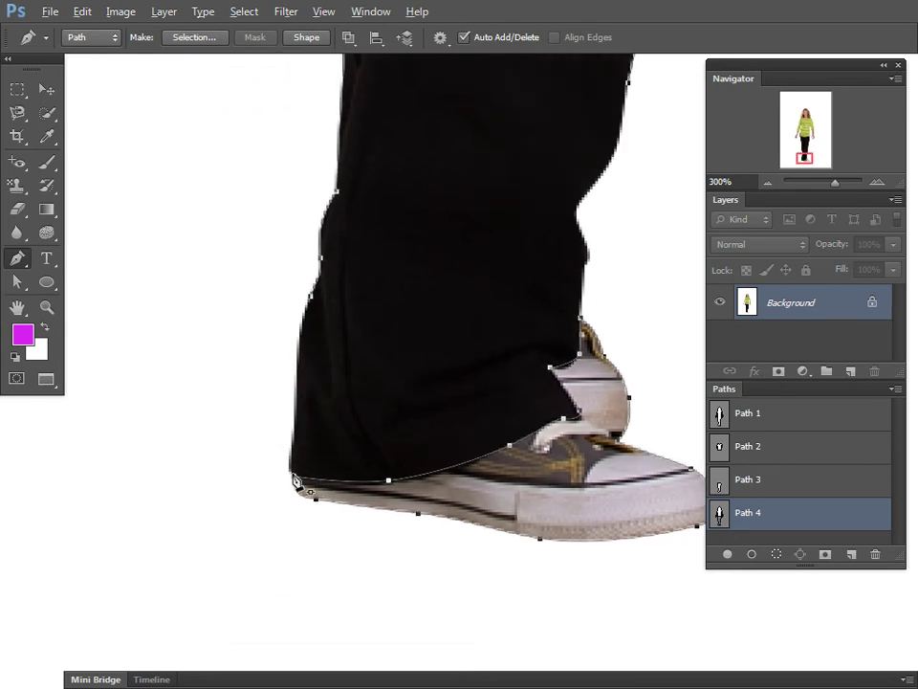
drag(292, 475, 274, 477)
alt+click(411, 396)
- Delete Path 4's anchors above the shoe, leaving only the sneaker outline
alt+click(436, 390)
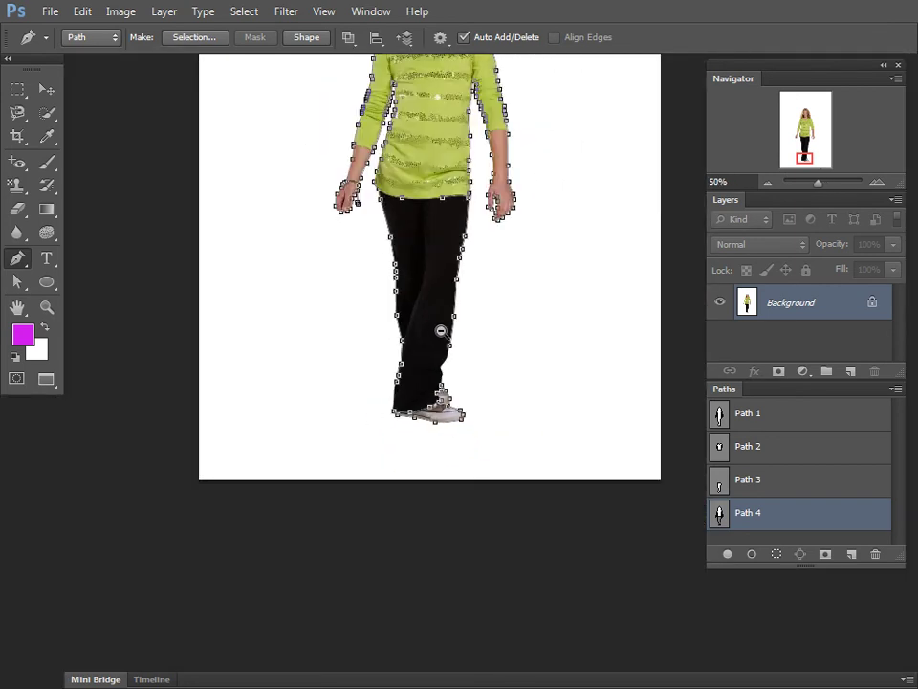
drag(249, 264, 545, 573)
key(Delete)
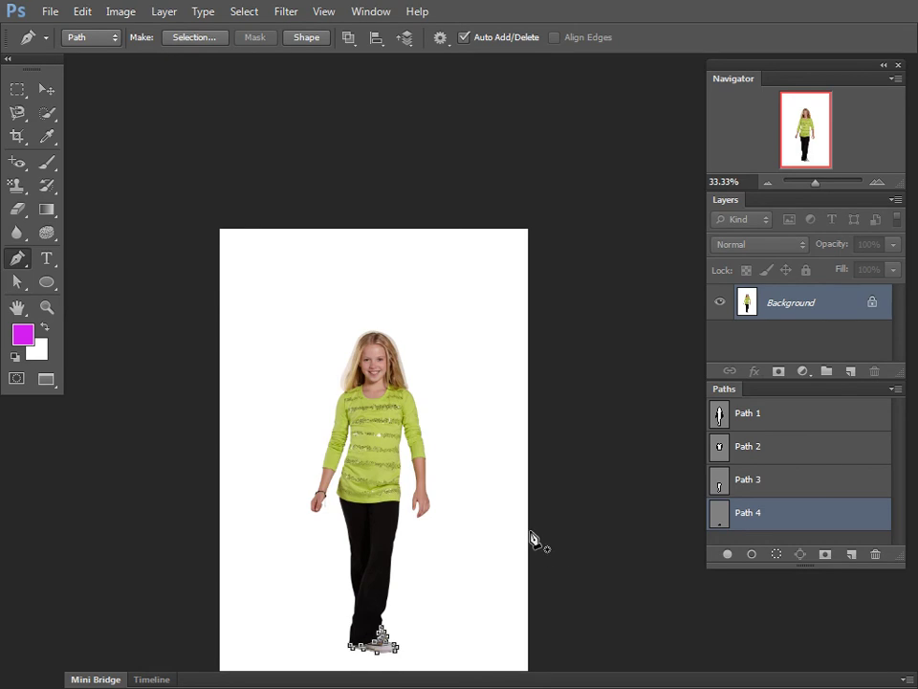
scroll(452, 458, up, 1)
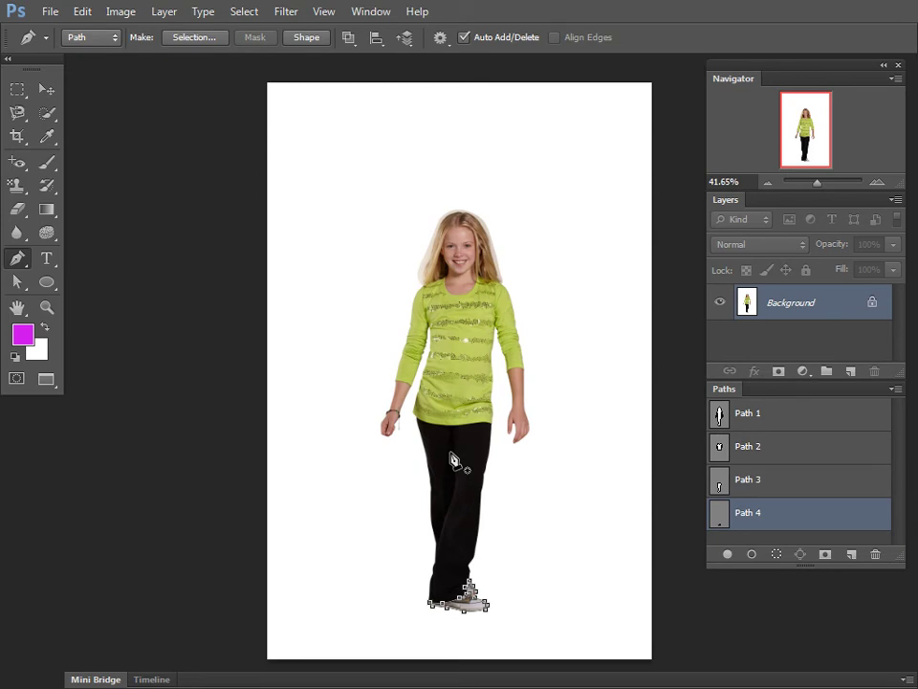
- Enlarge the Paths list, review Paths 2–4, and create a new empty Path 5
drag(792, 569, 802, 644)
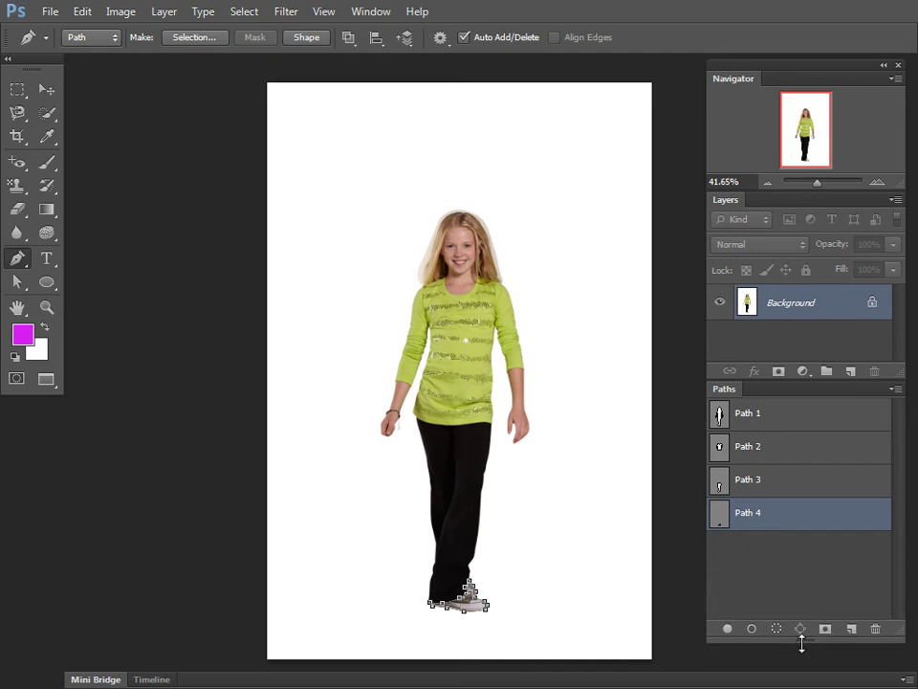
click(768, 462)
click(776, 481)
click(781, 513)
click(851, 629)
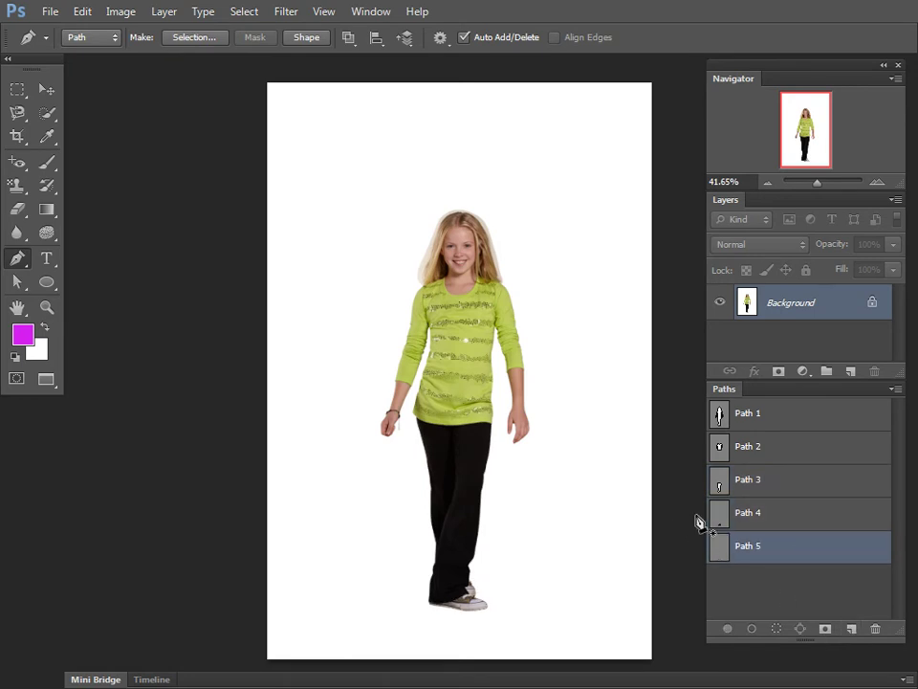
- Copy Path 1's full-figure outline into Path 5
drag(532, 233, 615, 334)
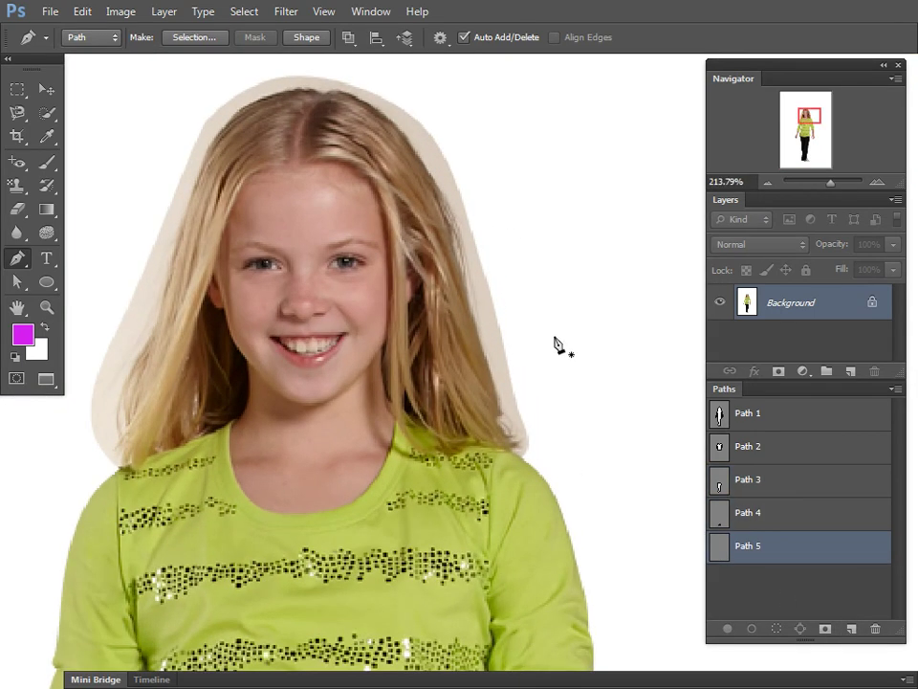
drag(307, 338, 379, 420)
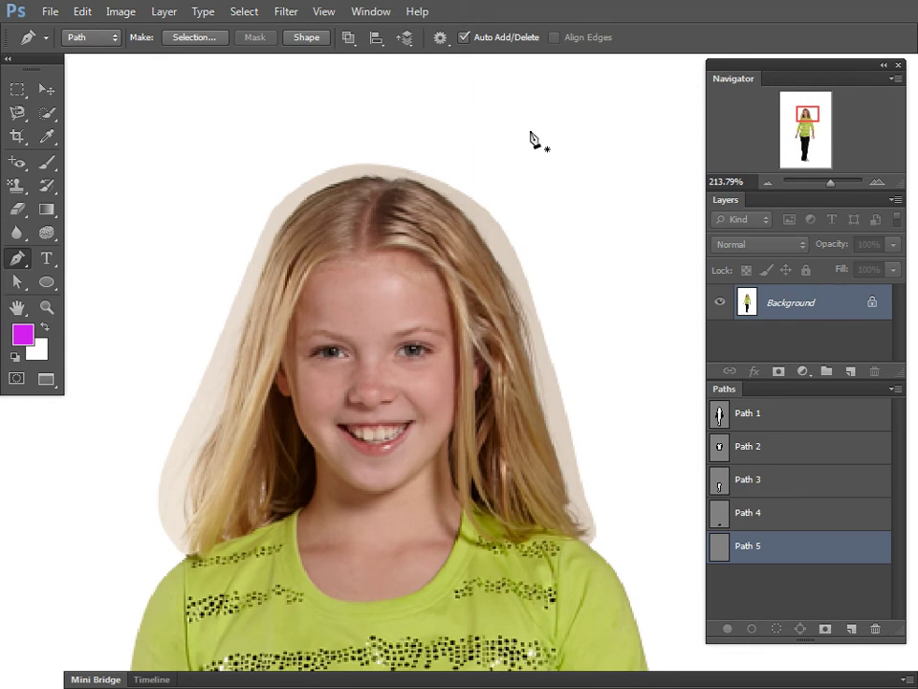
click(805, 421)
drag(127, 108, 665, 514)
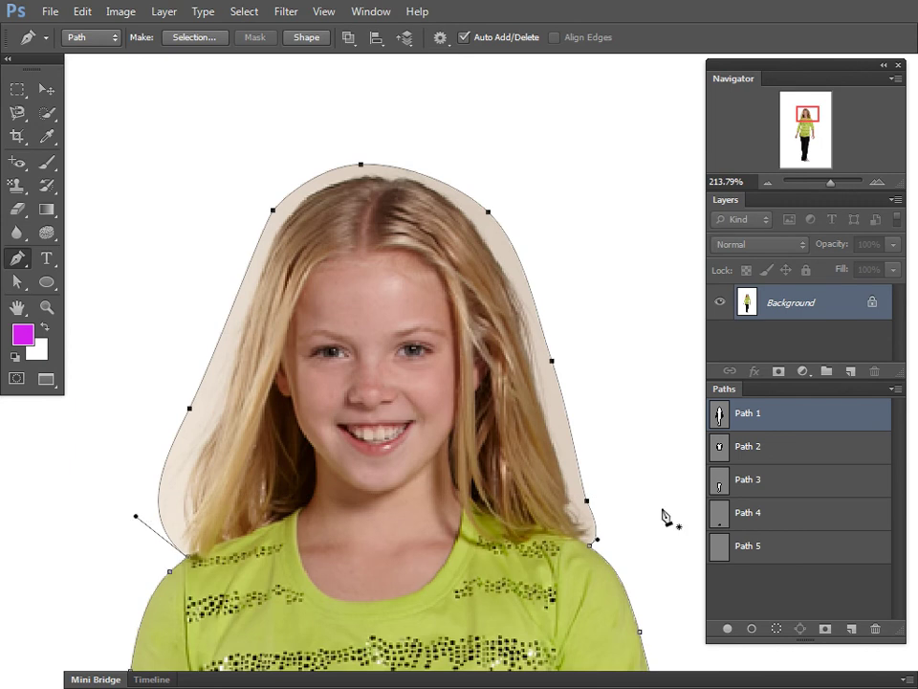
click(764, 590)
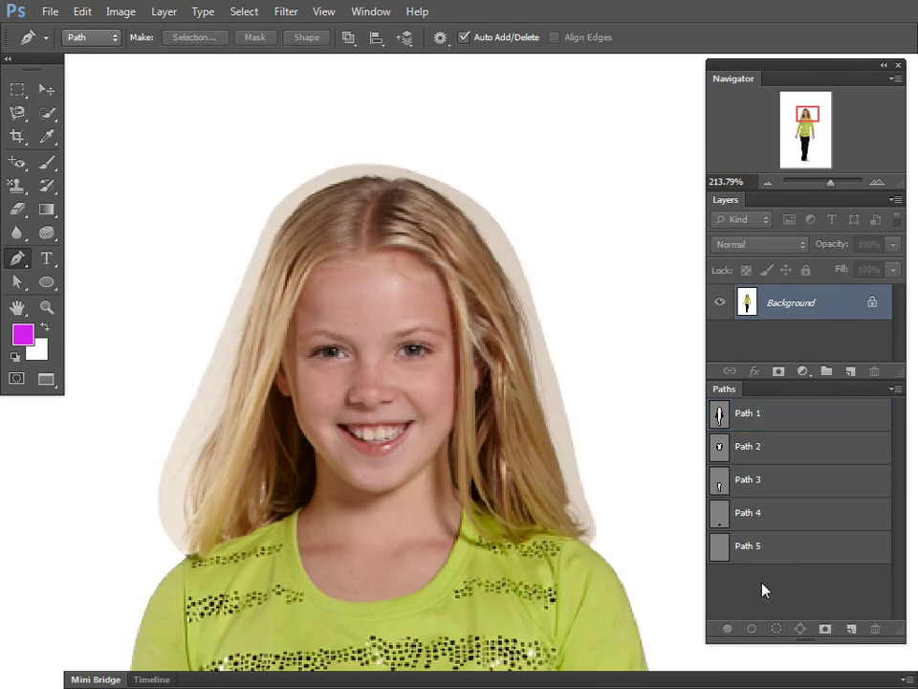
click(805, 543)
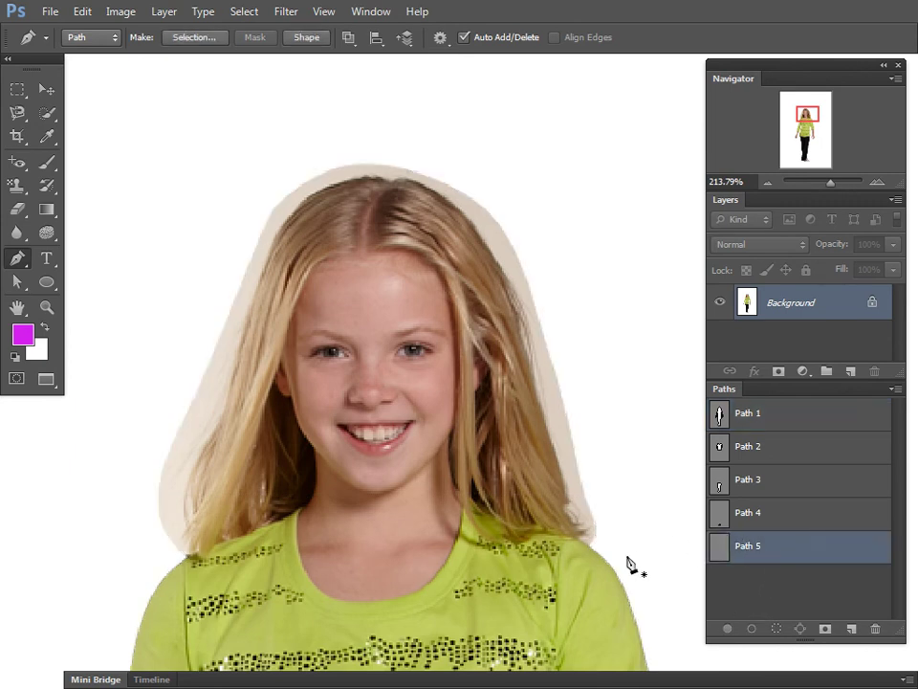
click(794, 413)
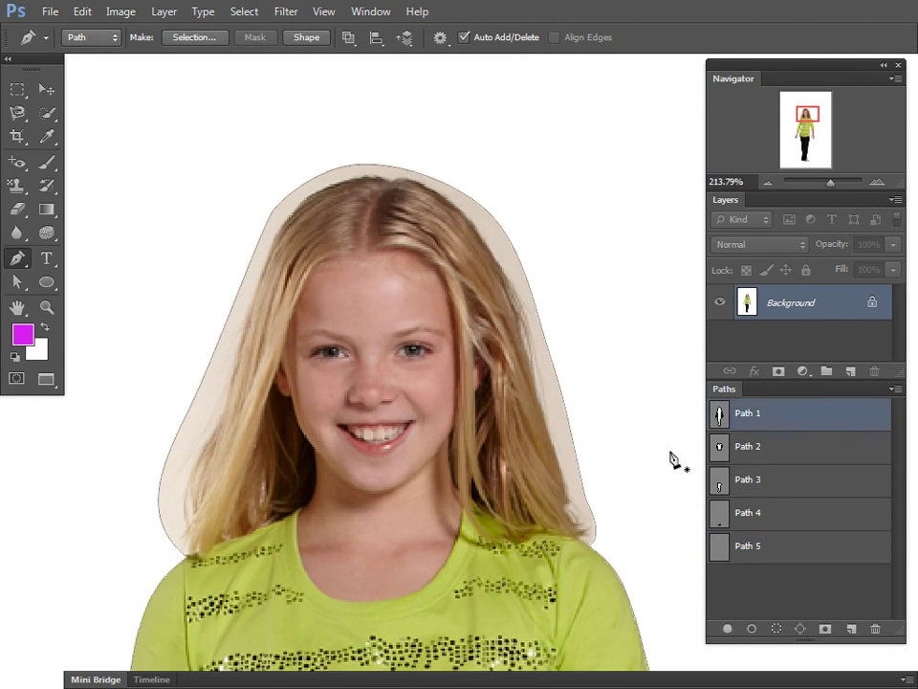
click(765, 547)
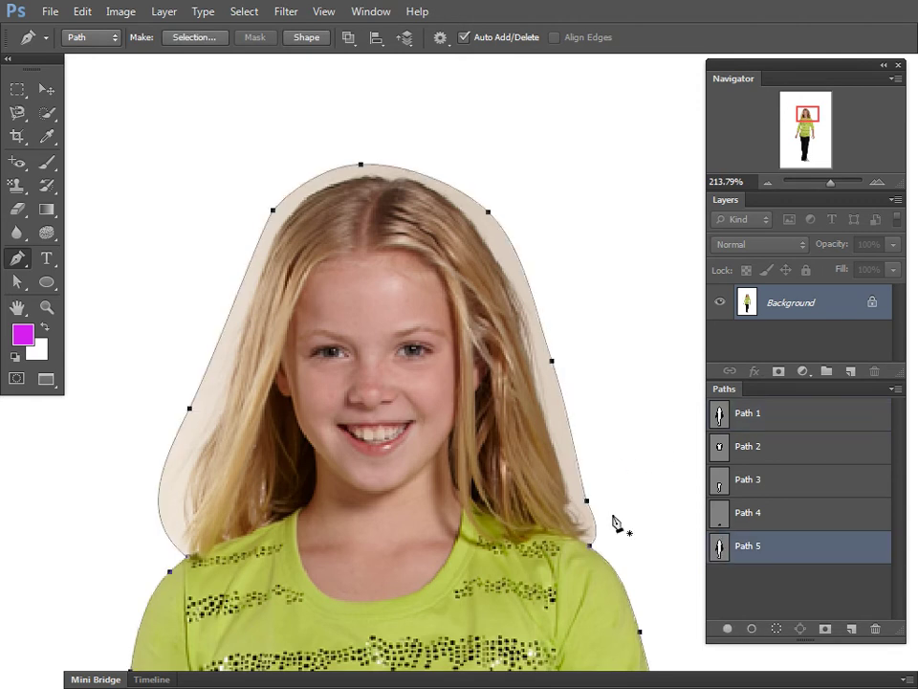
- Add Path 2's face outline to Path 5 and zoom in on the collar
scroll(610, 521, down, 3)
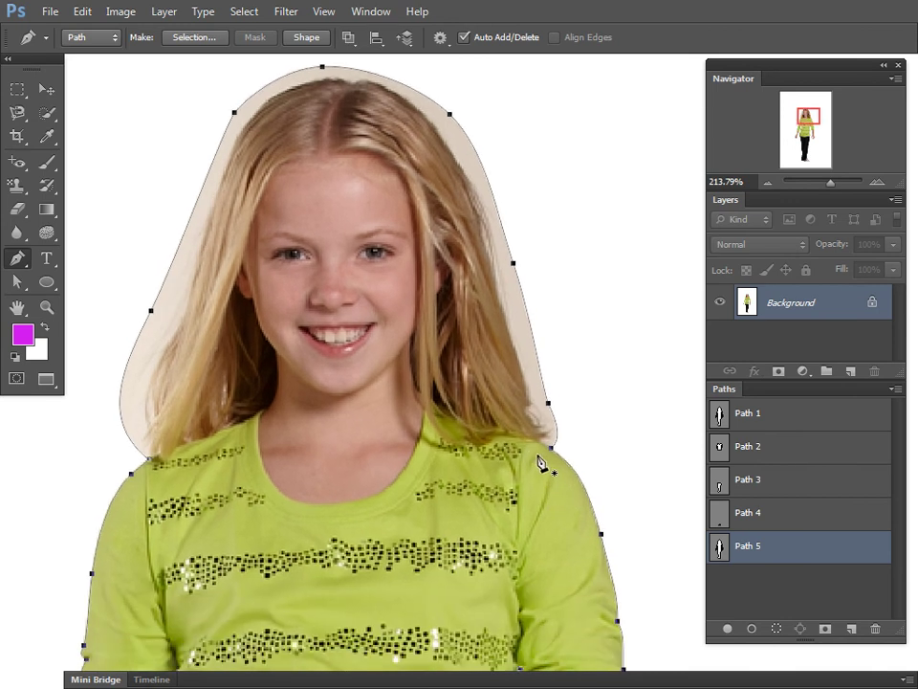
click(779, 447)
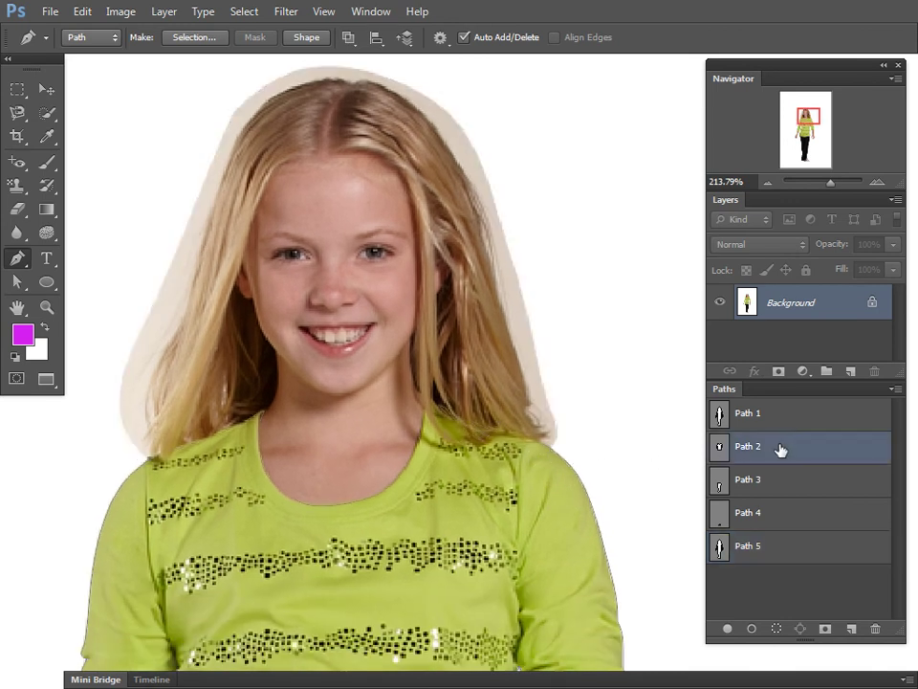
click(797, 554)
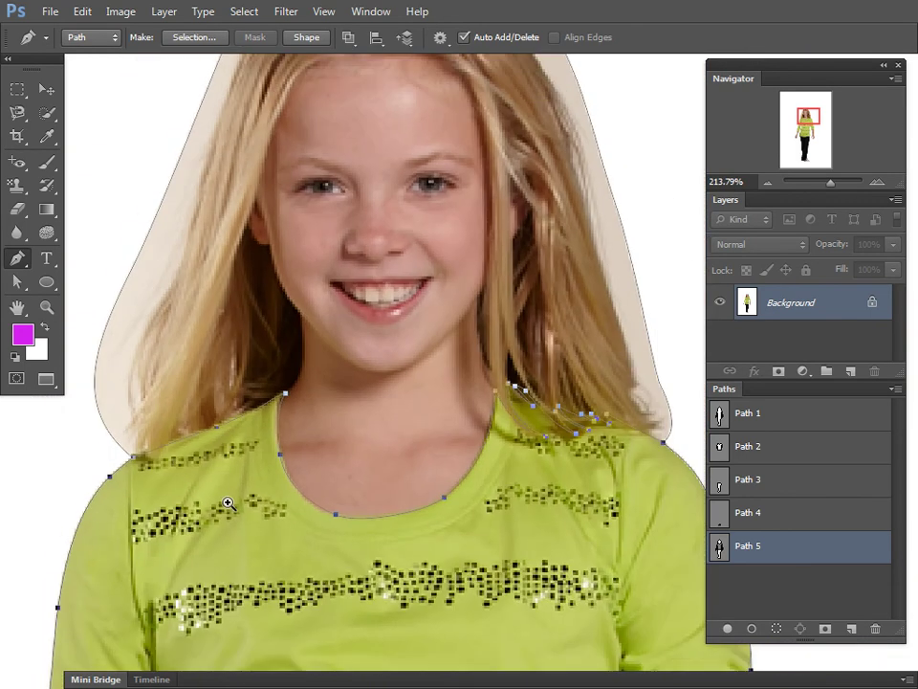
click(199, 467)
- Add a left shoulder anchor to Path 5 and reshape the shoulder curve along the hair edge
drag(298, 407, 301, 430)
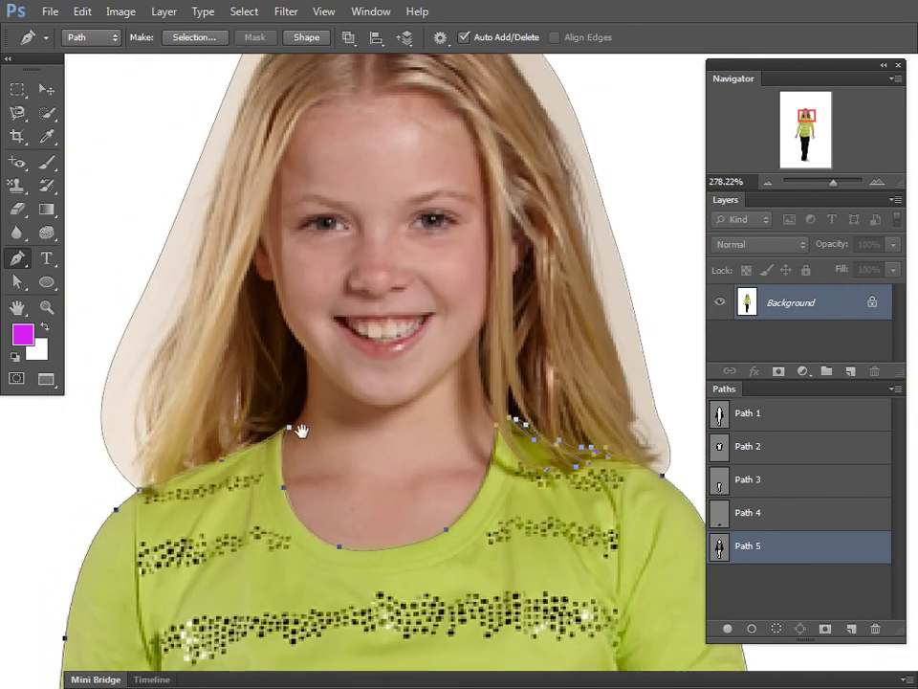
drag(98, 471, 188, 525)
drag(100, 339, 247, 483)
drag(127, 548, 97, 499)
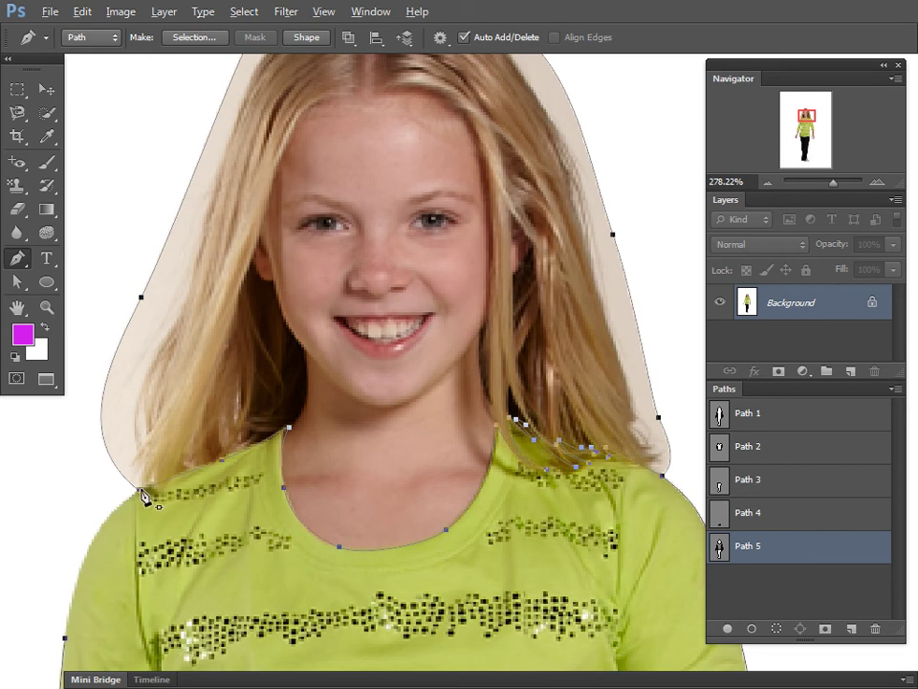
click(133, 511)
drag(353, 502, 242, 485)
drag(178, 524, 180, 525)
drag(214, 485, 204, 460)
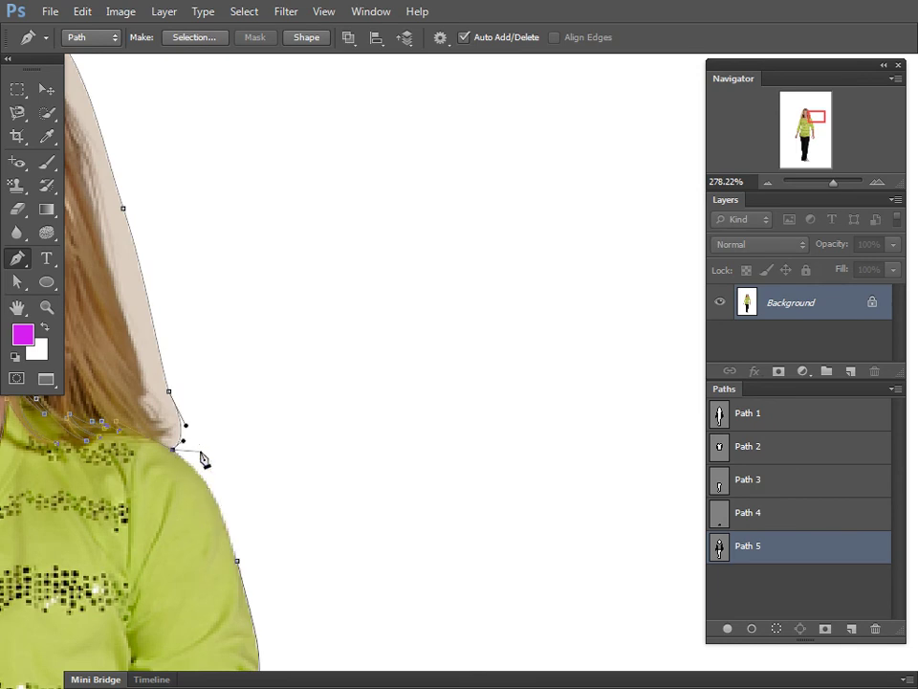
ctrl+click(205, 461)
- Select and delete the neckline anchors of Path 5
mouse_move(89, 449)
mouse_down()
mouse_move(346, 498)
mouse_move(285, 461)
mouse_up()
ctrl+click(295, 488)
ctrl+click(270, 478)
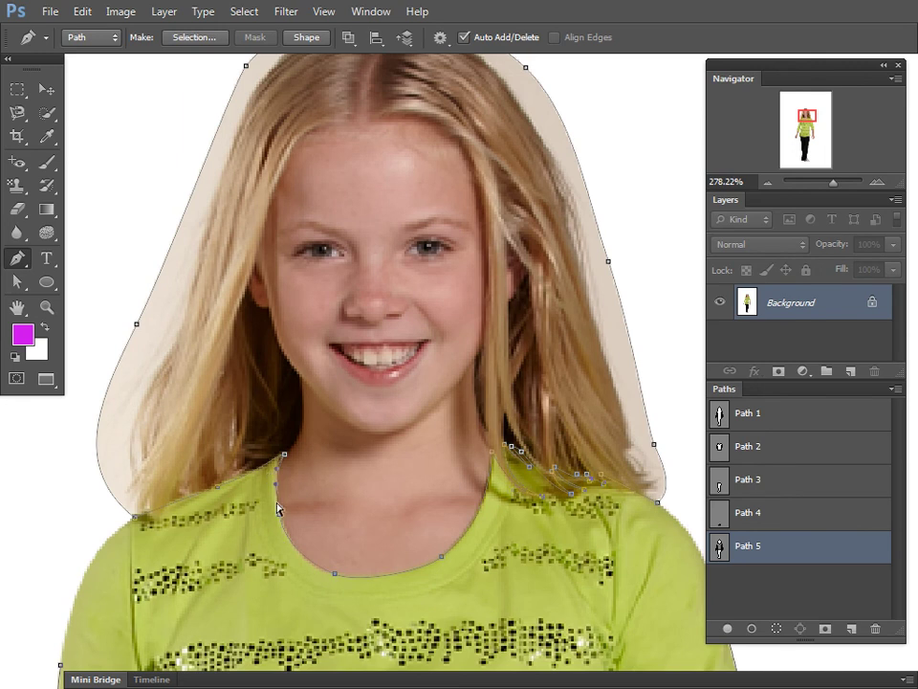
ctrl+click(286, 456)
drag(361, 590, 247, 481)
key(Delete)
- Redraw the path with curved anchors up the neck edge to the hairline
ctrl+click(289, 422)
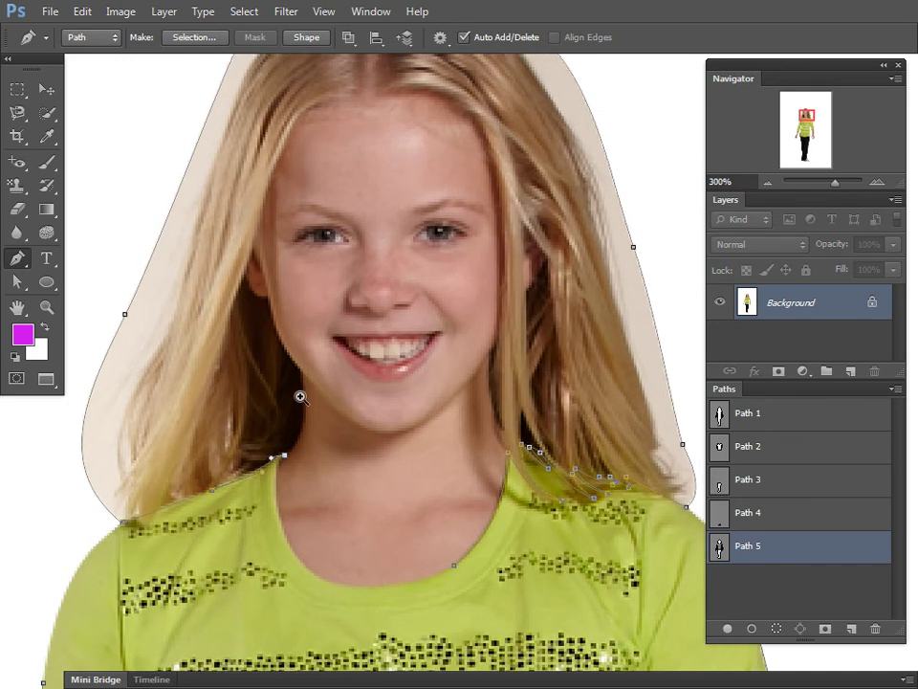
ctrl+click(300, 396)
mouse_move(306, 472)
mouse_down()
mouse_move(304, 401)
mouse_move(267, 388)
mouse_move(260, 343)
mouse_up()
scroll(298, 421, up, 2)
scroll(297, 283, up, 4)
mouse_move(316, 336)
mouse_down()
mouse_move(346, 283)
mouse_move(305, 312)
mouse_up()
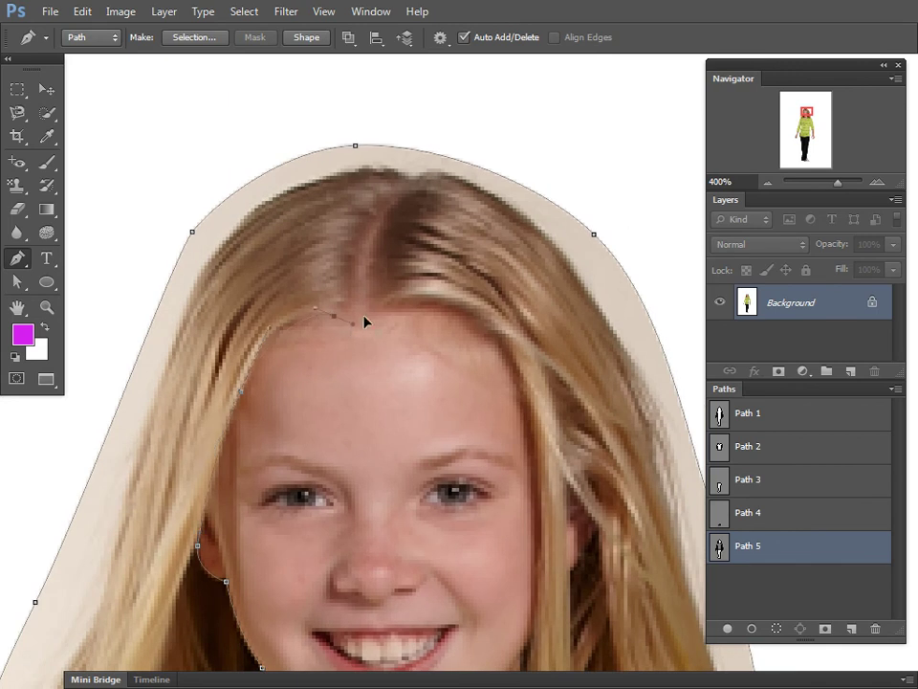
mouse_move(387, 309)
mouse_down()
mouse_move(402, 308)
mouse_move(357, 283)
mouse_move(359, 324)
mouse_move(324, 346)
mouse_up()
- Continue the path down the cheek to meet the neckline, then finish Path 5
mouse_move(256, 400)
mouse_down()
mouse_move(344, 401)
mouse_move(304, 488)
mouse_up()
drag(309, 536, 310, 450)
click(297, 393)
click(295, 474)
click(293, 558)
drag(304, 597, 298, 476)
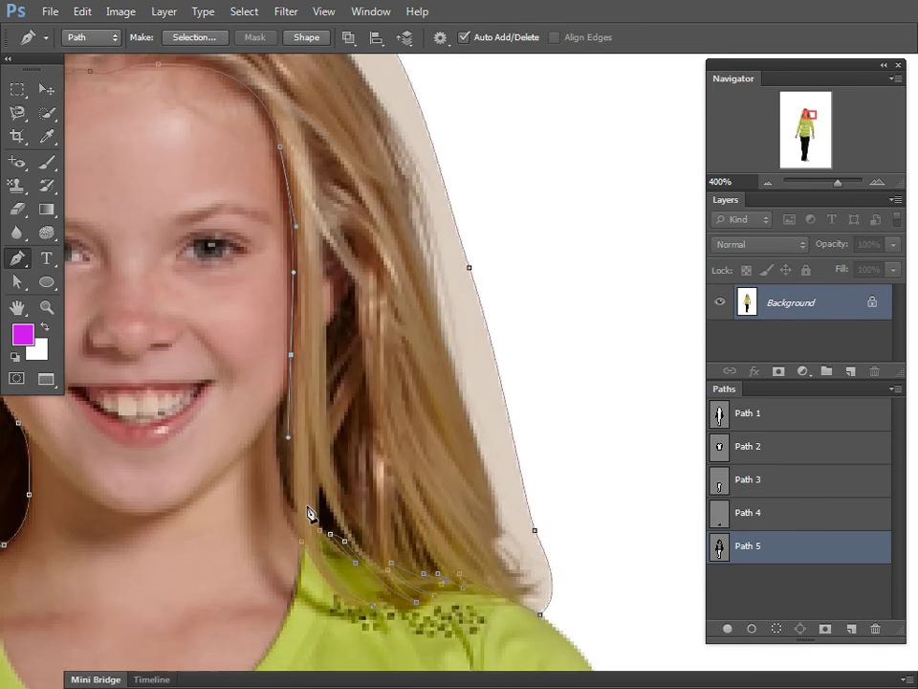
drag(300, 536, 318, 473)
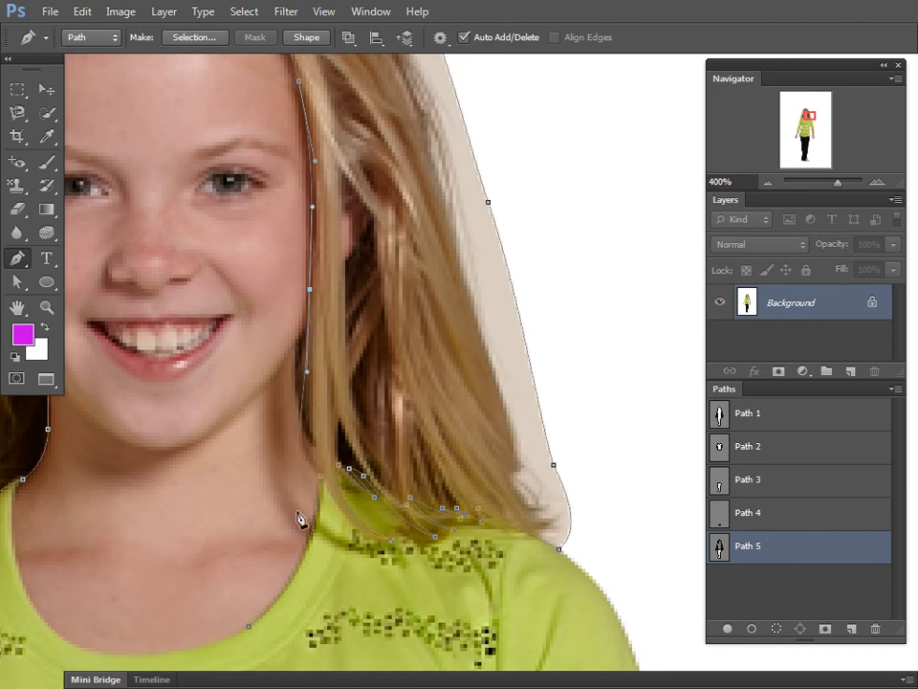
key(ctrl+alt+z)
key(ctrl+alt+z)
key(ctrl+shift+z)
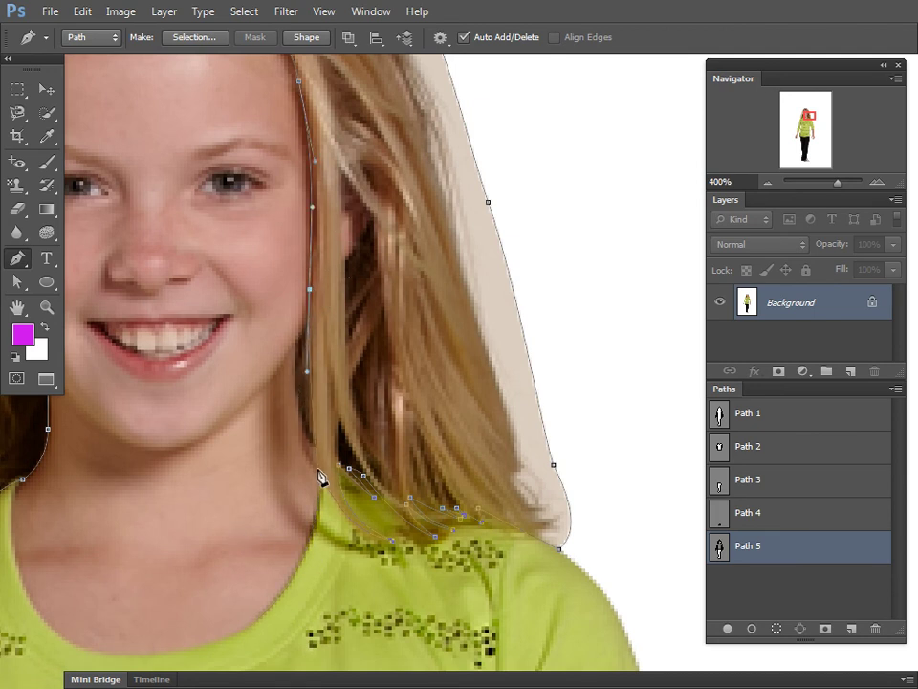
drag(320, 475, 361, 598)
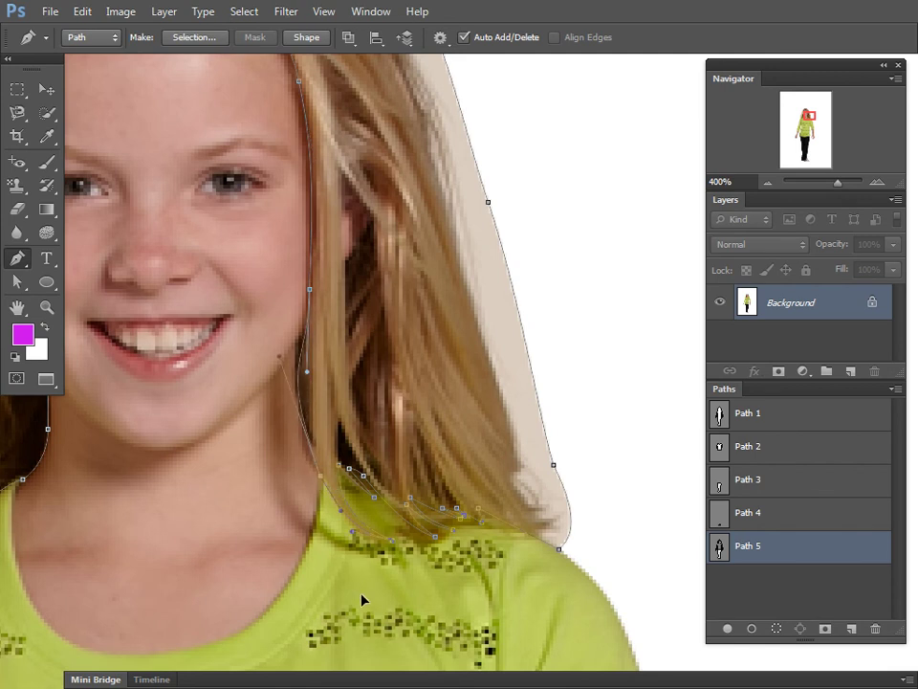
key(Escape)
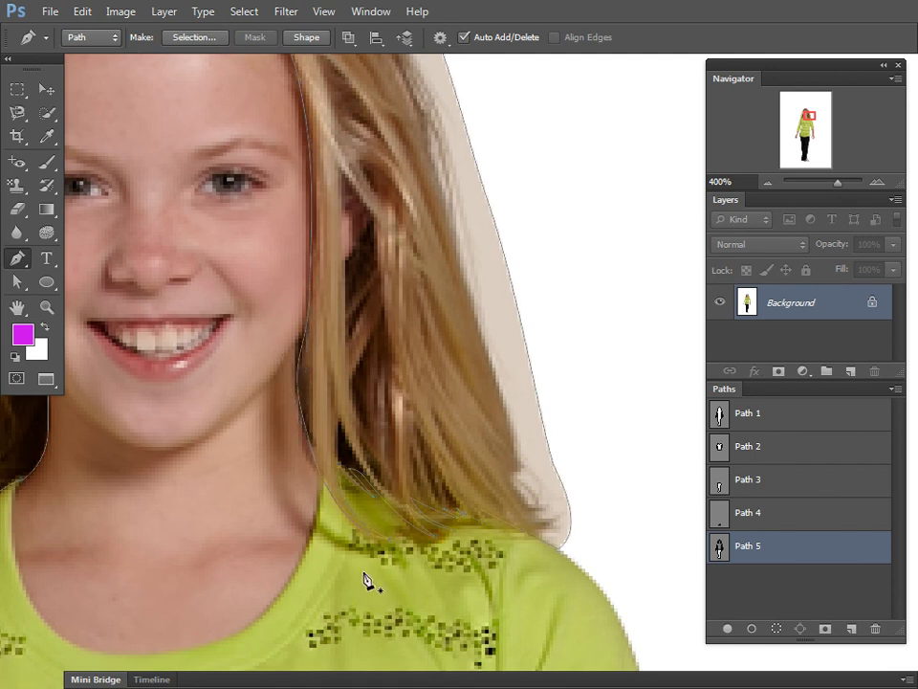
- Load Path 5 as a selection and show it as a Quick Mask overlay
alt+click(432, 394)
alt+click(426, 395)
alt+click(467, 481)
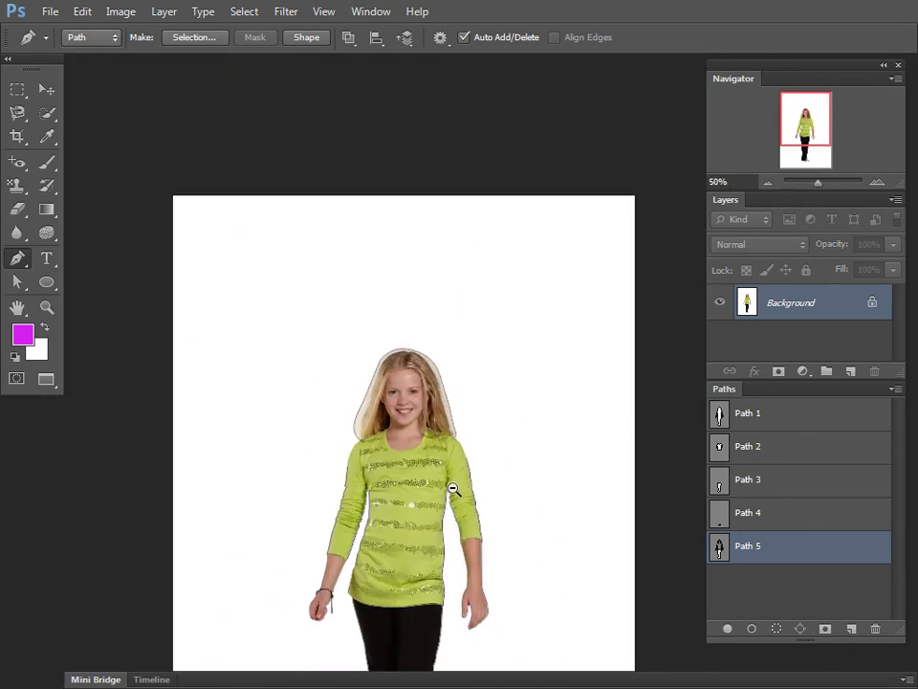
alt+click(453, 489)
click(475, 485)
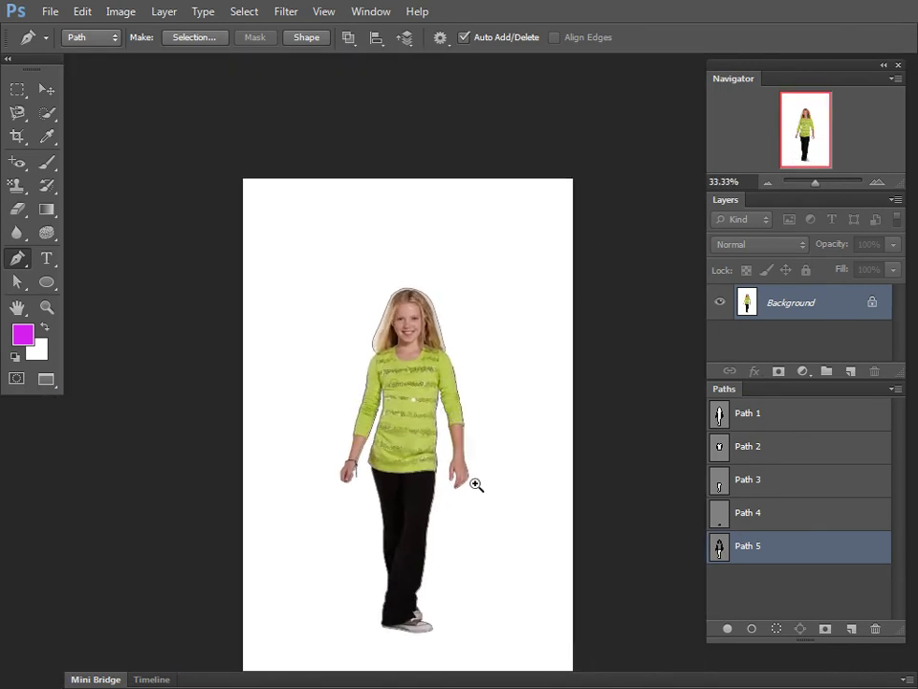
drag(544, 615, 240, 395)
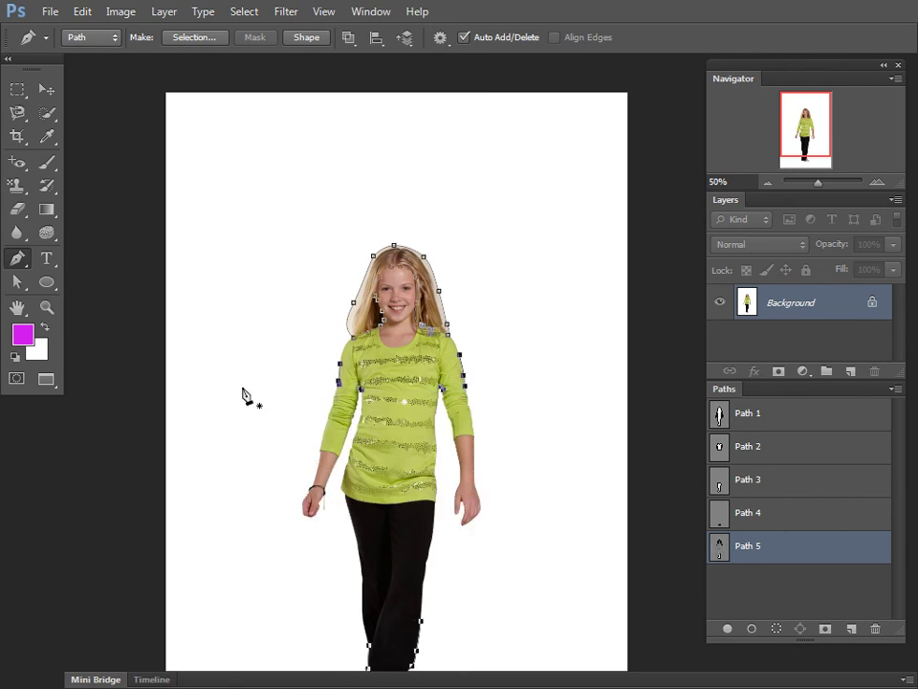
key(ctrl+Return)
key(d)
key(q)
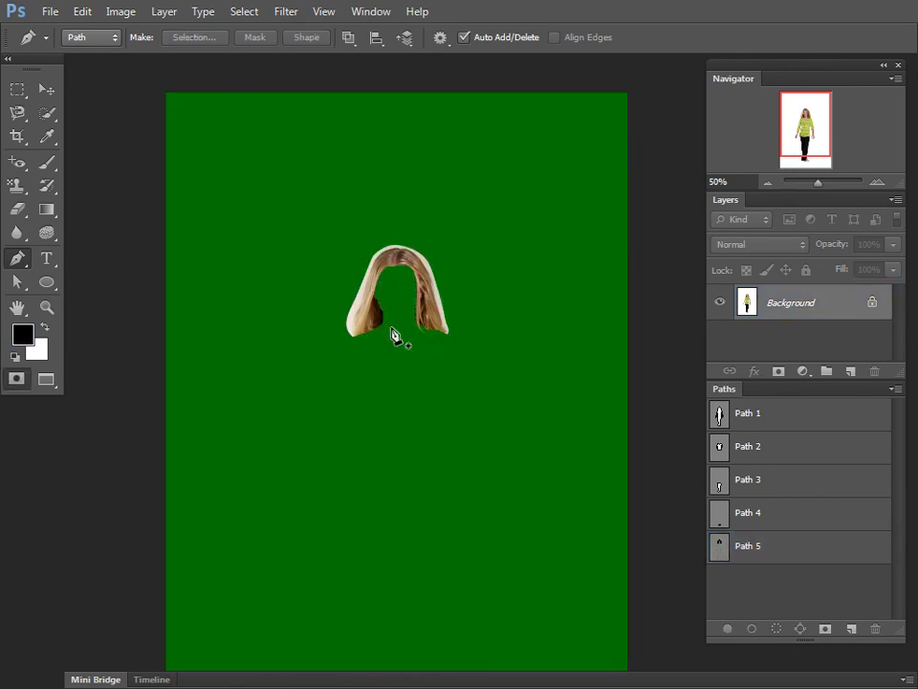
- Inspect the masked hair edges up close, then exit Quick Mask to the normal image
drag(420, 293, 564, 391)
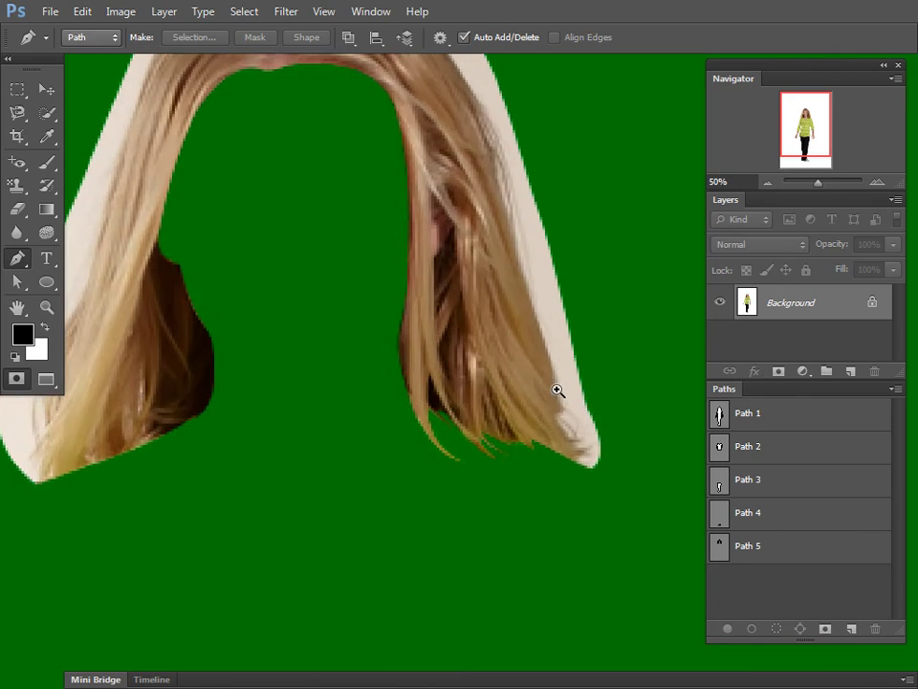
drag(591, 352, 465, 364)
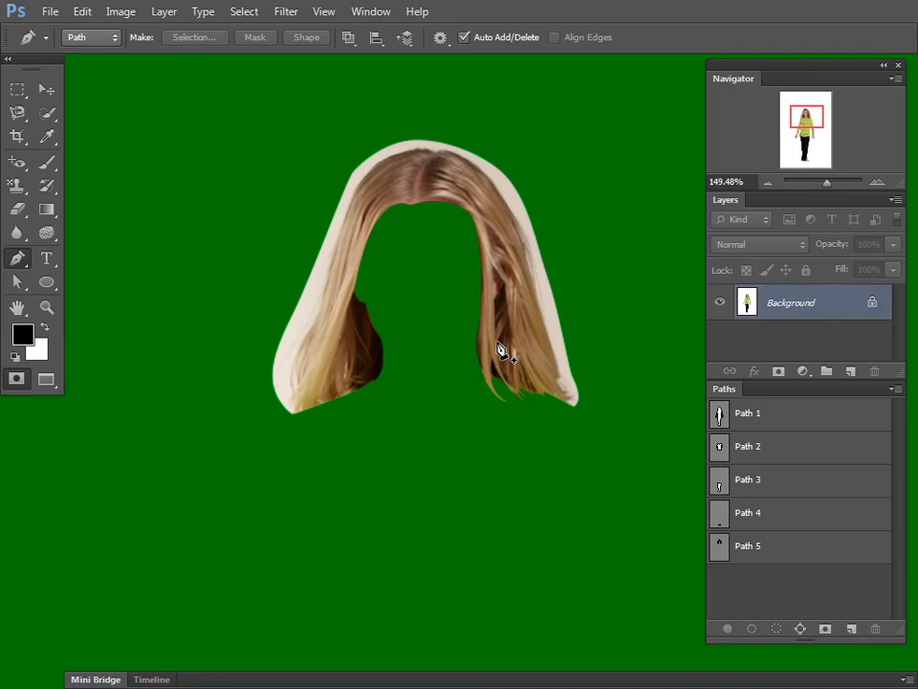
key(q)
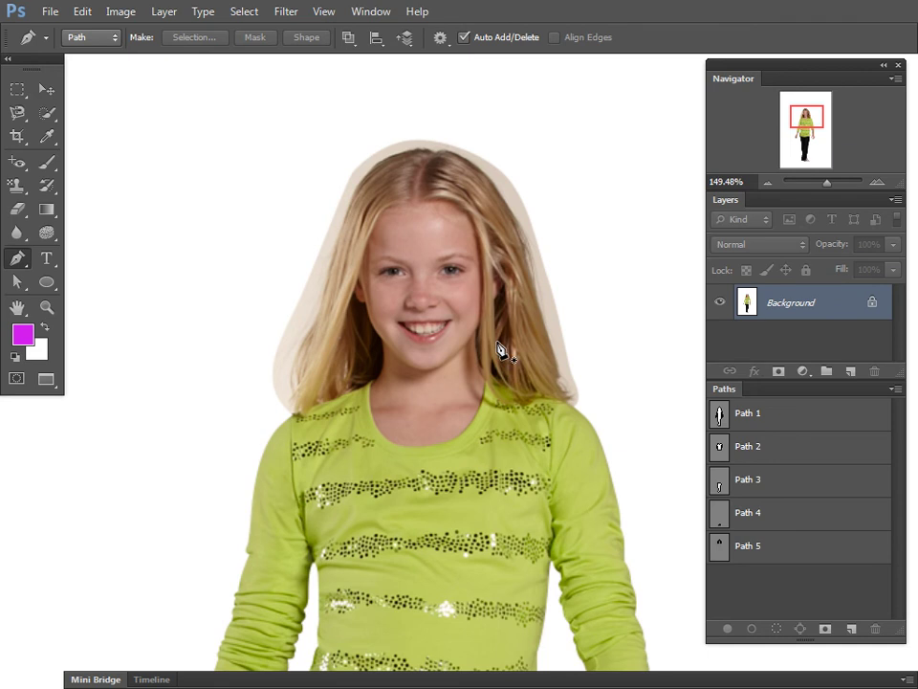
drag(330, 205, 378, 368)
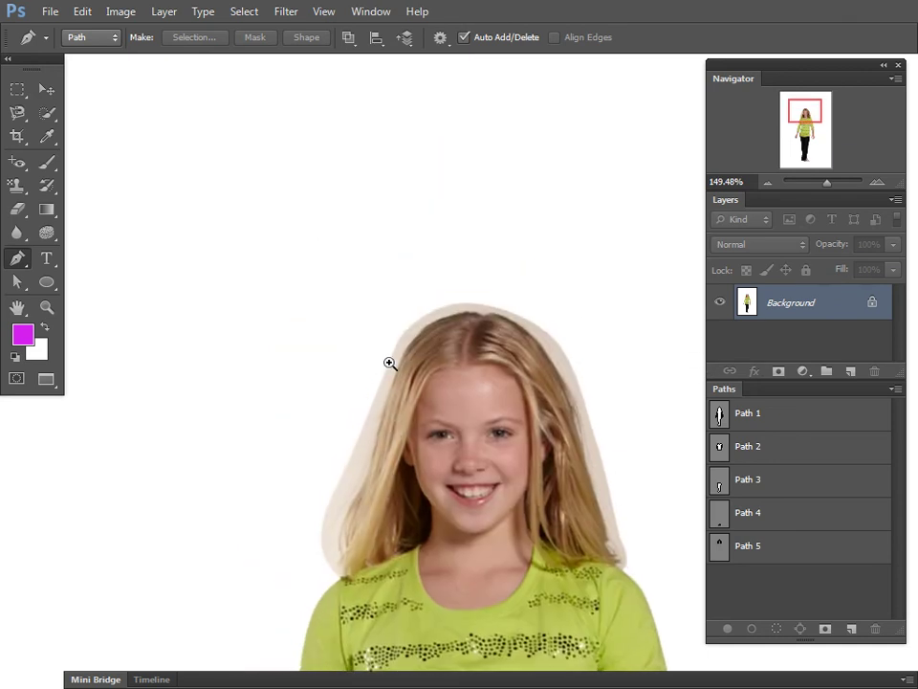
- Draw a rough closed curved loop around the girl's head and upper body
key(ctrl+minus)
key(ctrl+minus)
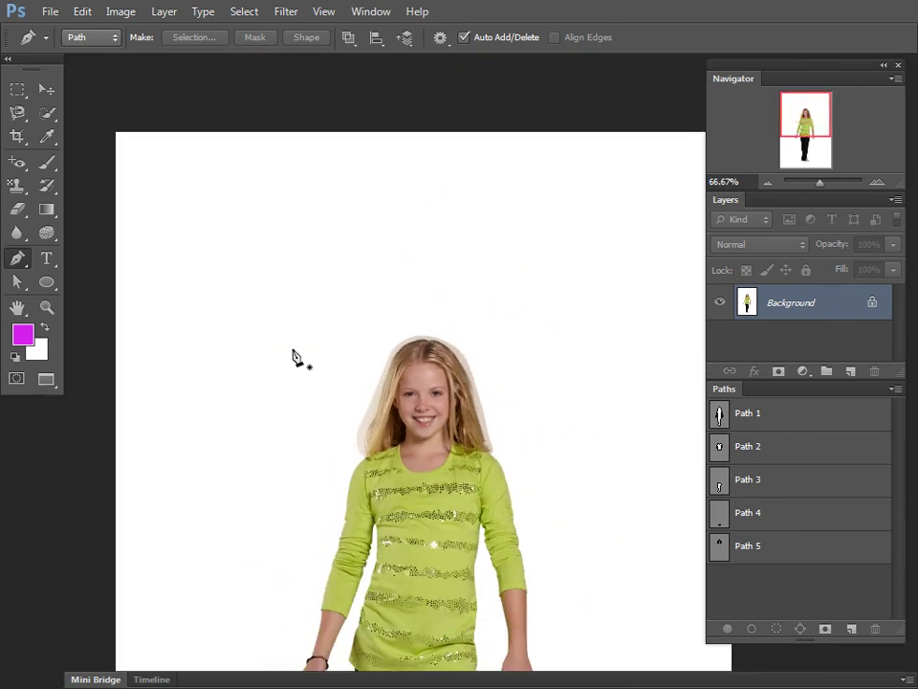
drag(254, 438, 242, 390)
drag(288, 285, 337, 244)
drag(435, 218, 488, 215)
drag(567, 241, 602, 271)
drag(669, 399, 676, 436)
drag(612, 518, 594, 553)
drag(409, 604, 337, 582)
click(255, 439)
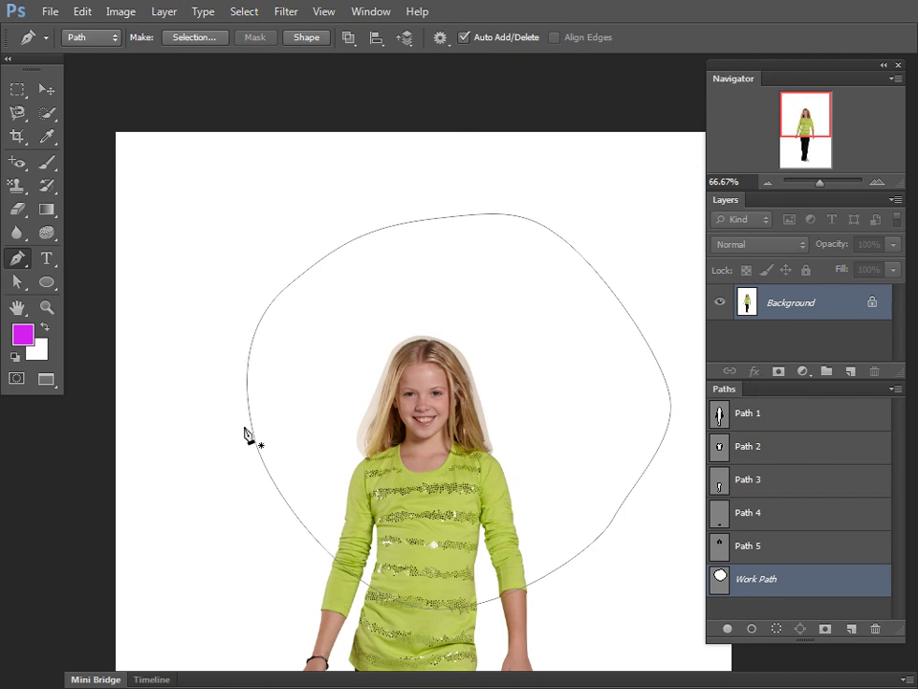
- Select the loop's upper anchors, then undo the last two path edits
drag(256, 163, 611, 393)
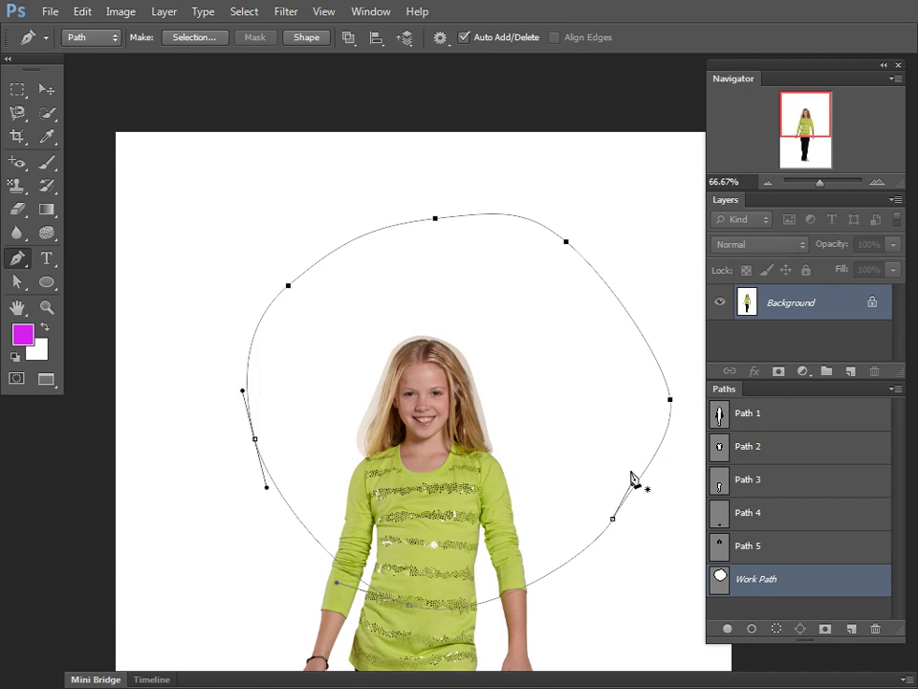
mouse_move(405, 364)
mouse_down()
mouse_move(356, 229)
mouse_move(394, 412)
mouse_up()
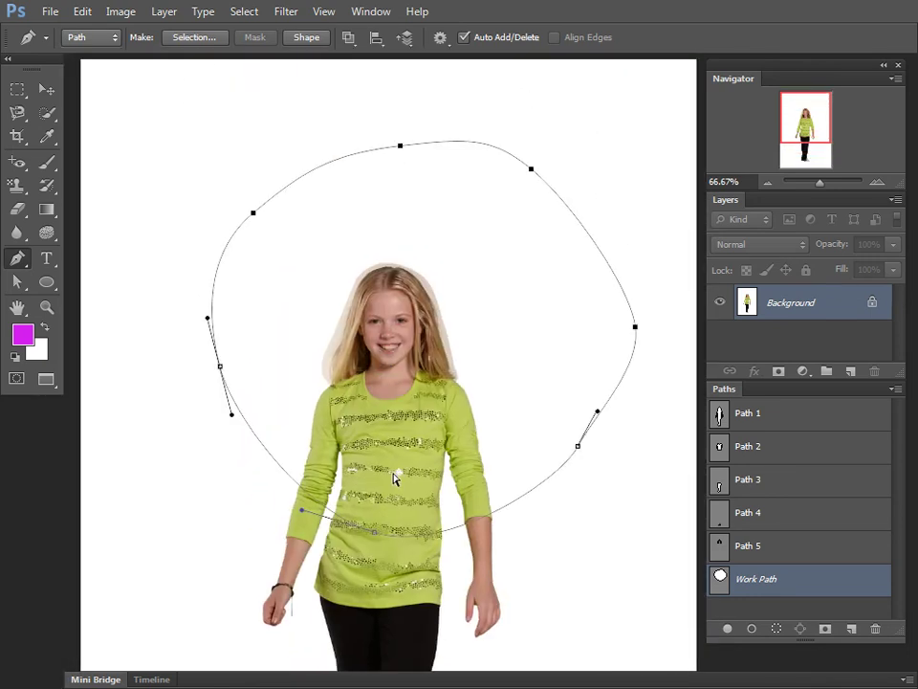
key(ctrl+z)
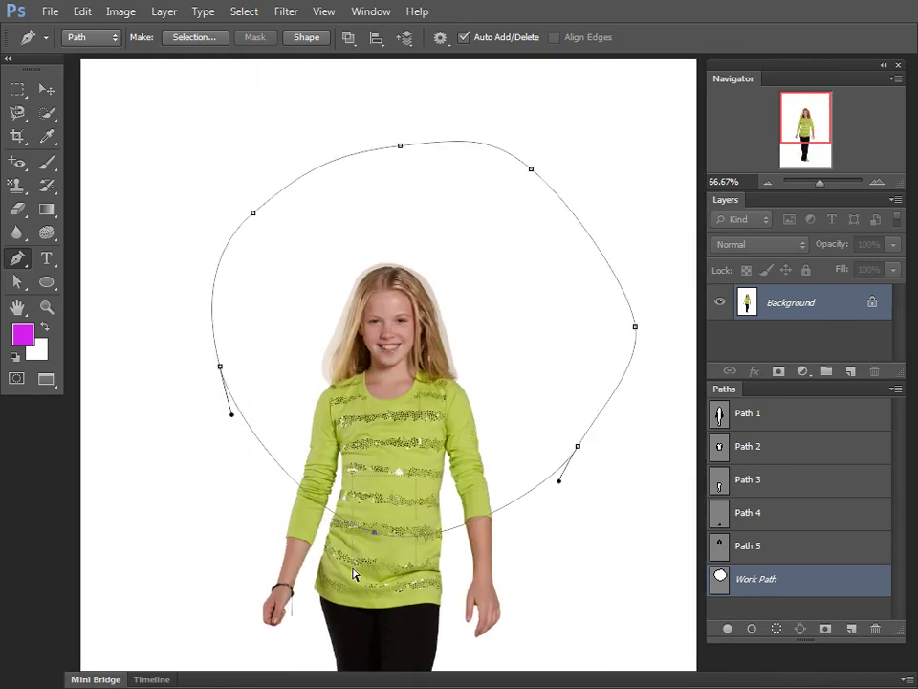
key(ctrl+z)
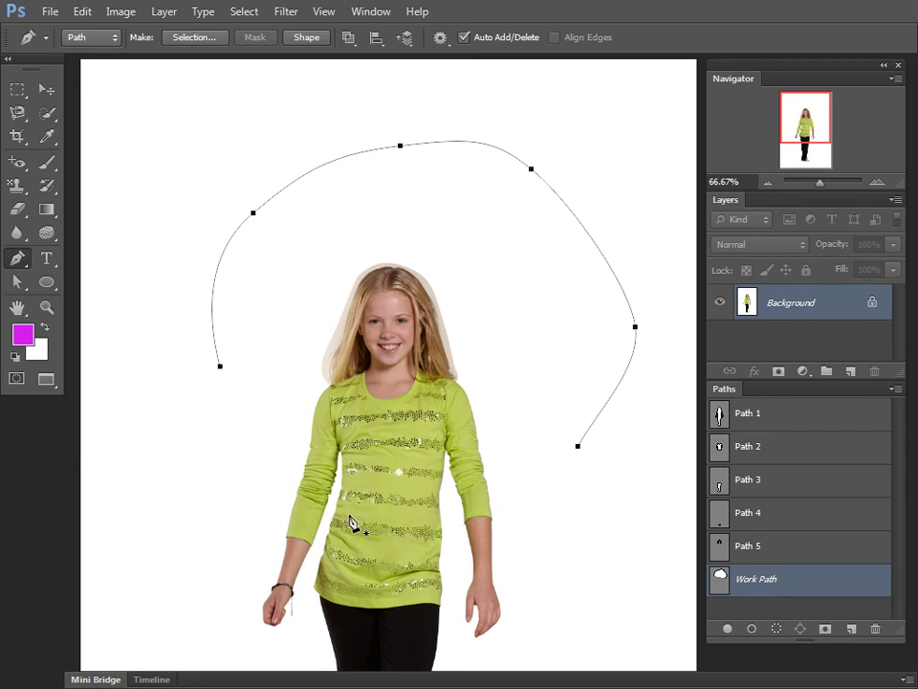
drag(426, 425, 455, 363)
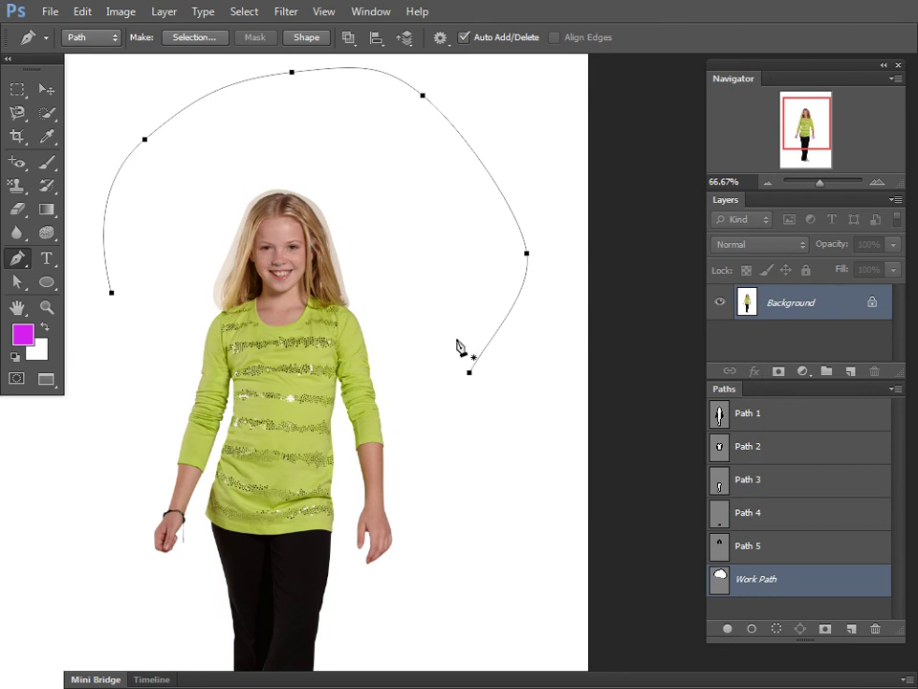
- Delete the work path's last anchor and the whole path, then undo the deletion
drag(432, 311, 506, 418)
drag(425, 307, 507, 419)
drag(422, 305, 520, 418)
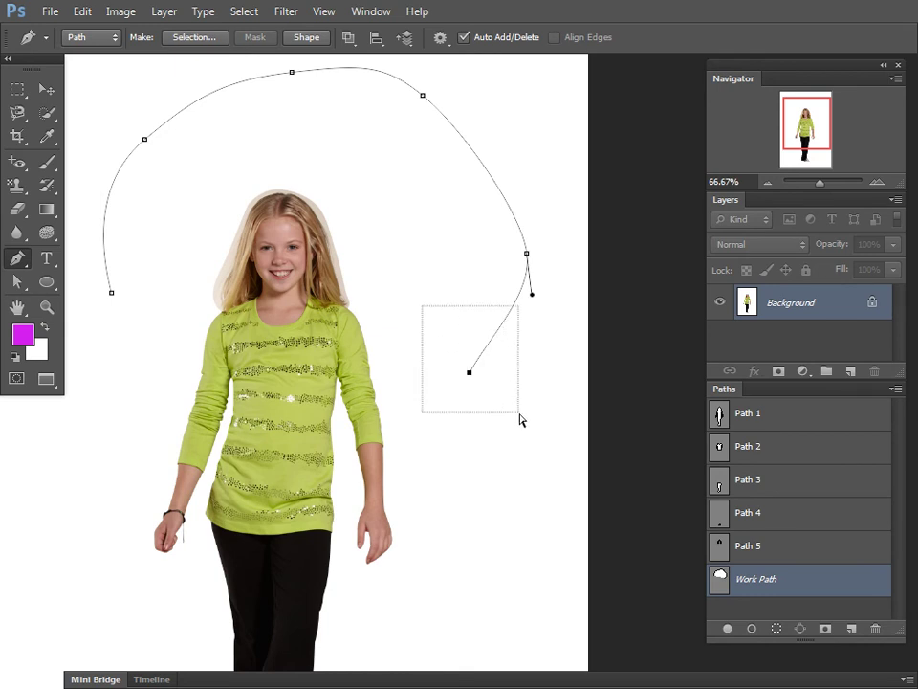
key(Delete)
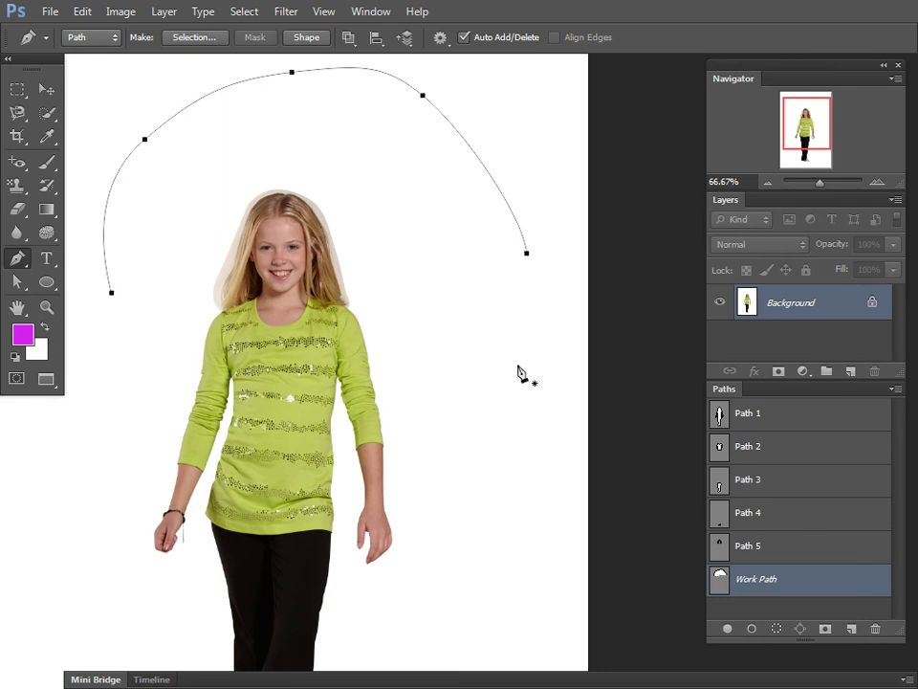
key(Delete)
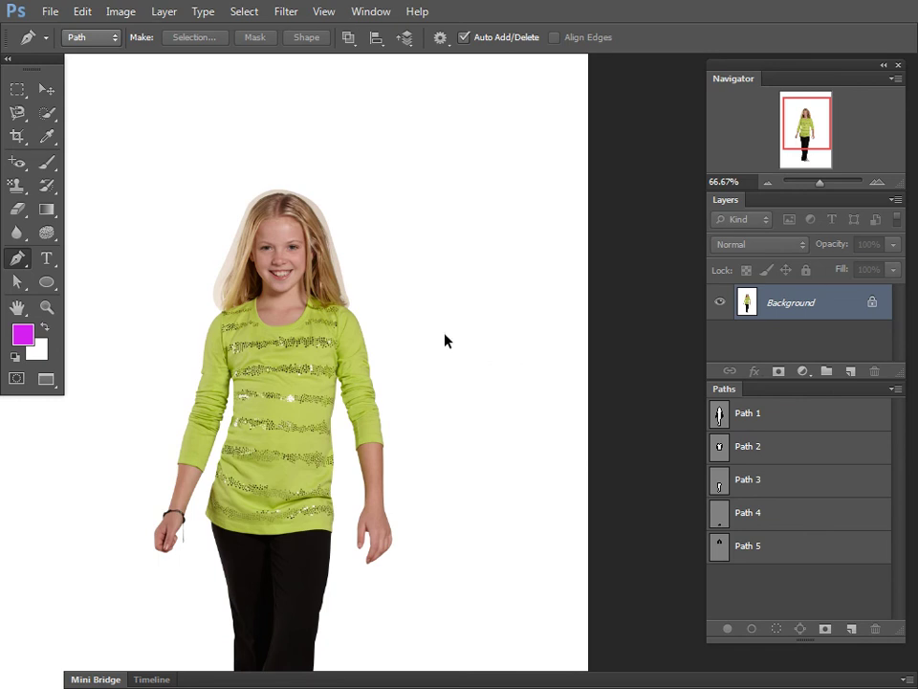
key(ctrl+z)
key(ctrl+z)
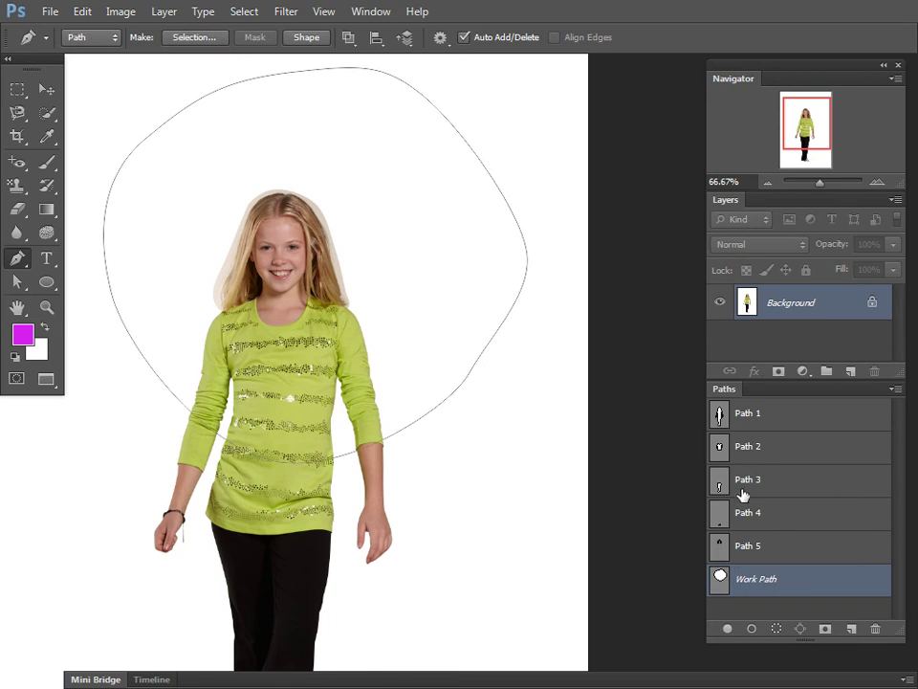
- Trash the Work Path and duplicate Path 1 as Path 1 copy
drag(800, 588, 867, 625)
mouse_move(779, 416)
mouse_down()
mouse_move(820, 438)
mouse_move(851, 629)
mouse_up()
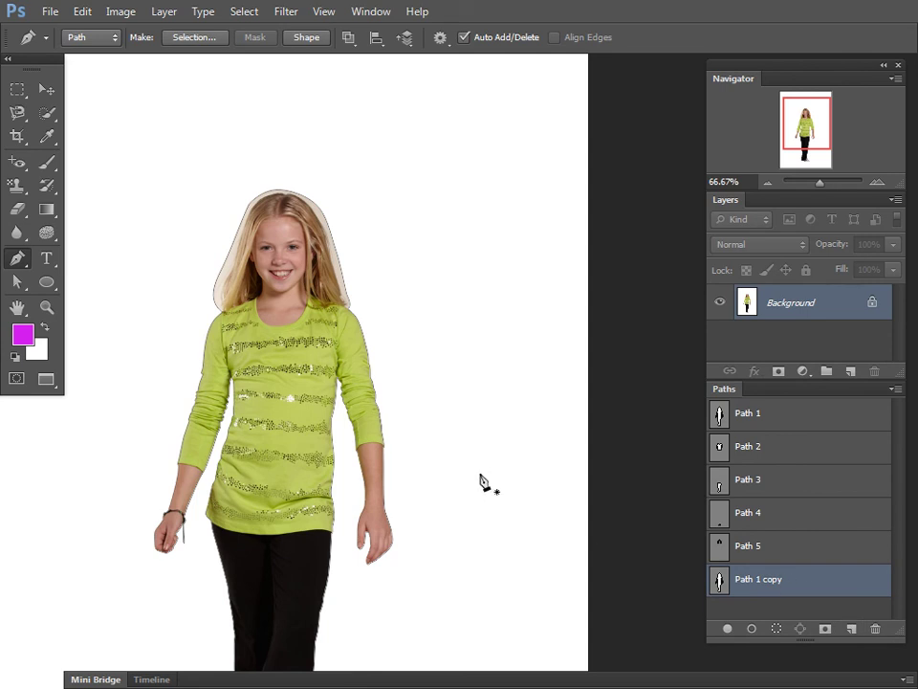
ctrl+click(298, 368)
mouse_move(297, 368)
mouse_down()
mouse_move(471, 493)
mouse_move(464, 425)
mouse_up()
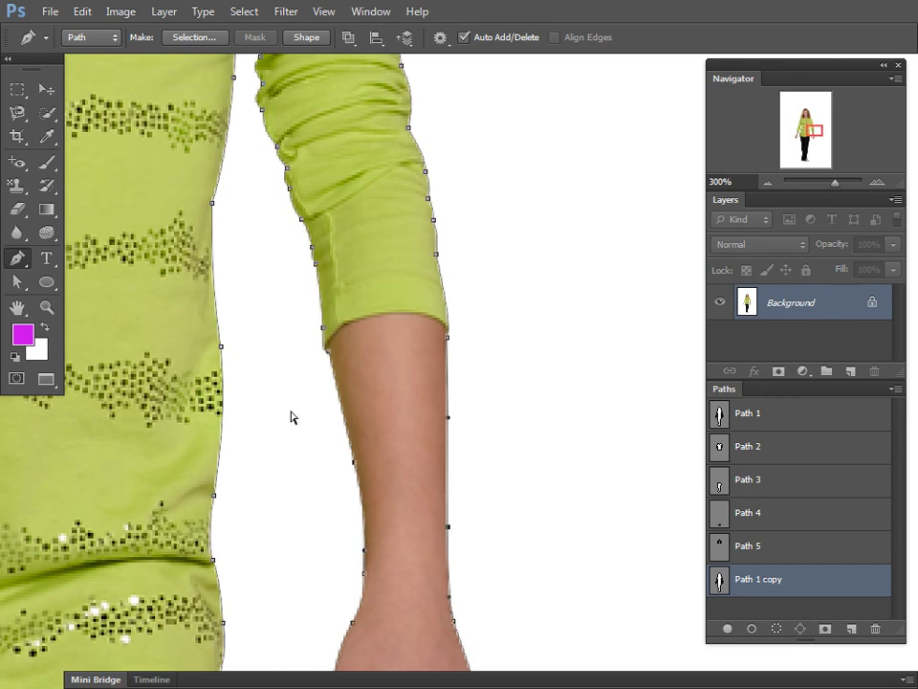
- Add two sleeve-cuff anchors and delete the other anchors so only the right hand remains
click(358, 317)
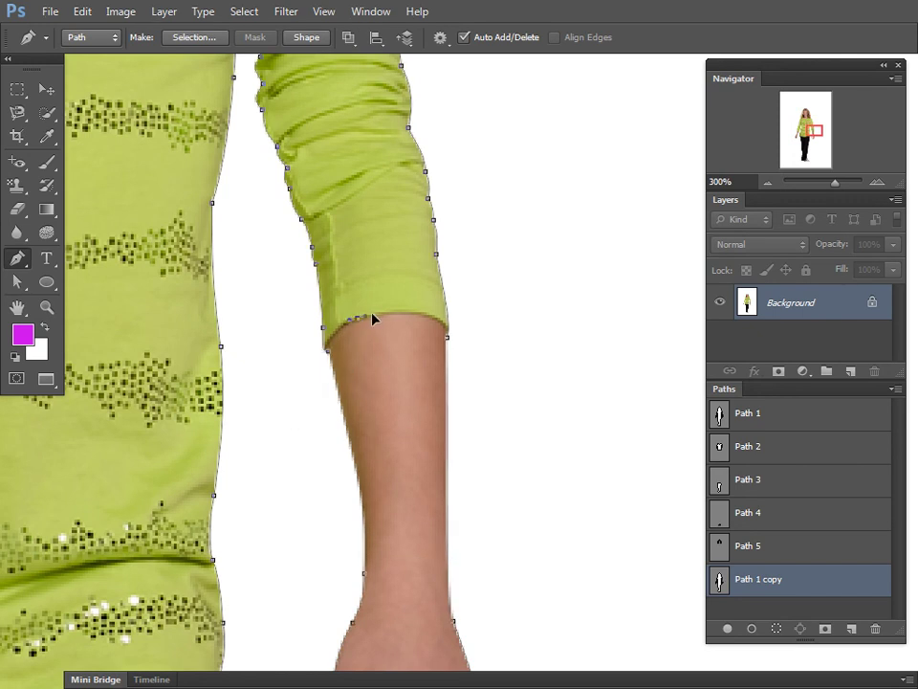
drag(446, 327, 452, 333)
scroll(386, 344, up, 5)
scroll(283, 301, down, 3)
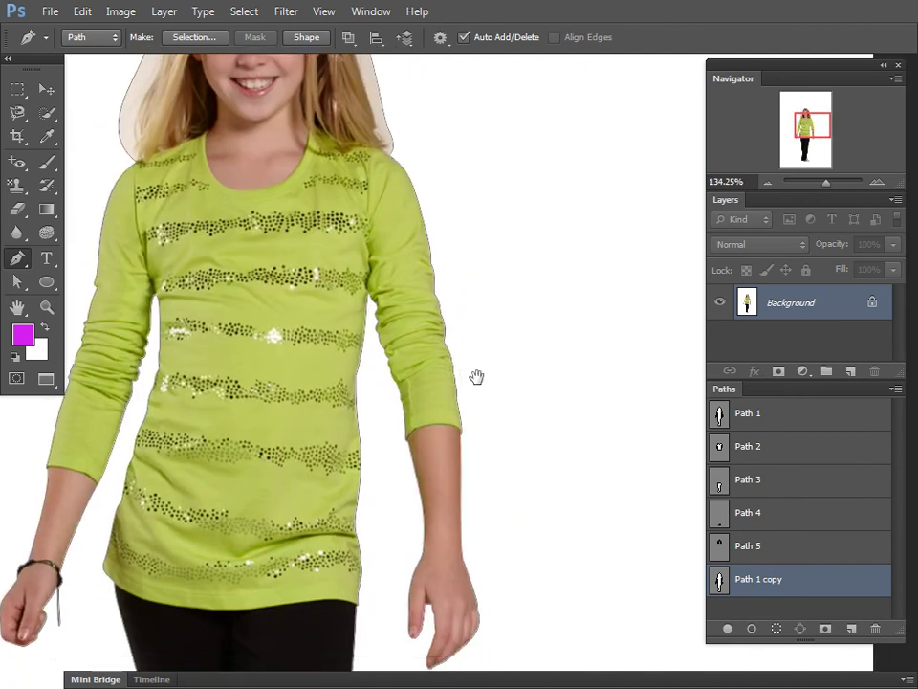
scroll(477, 376, down, 3)
drag(326, 448, 390, 500)
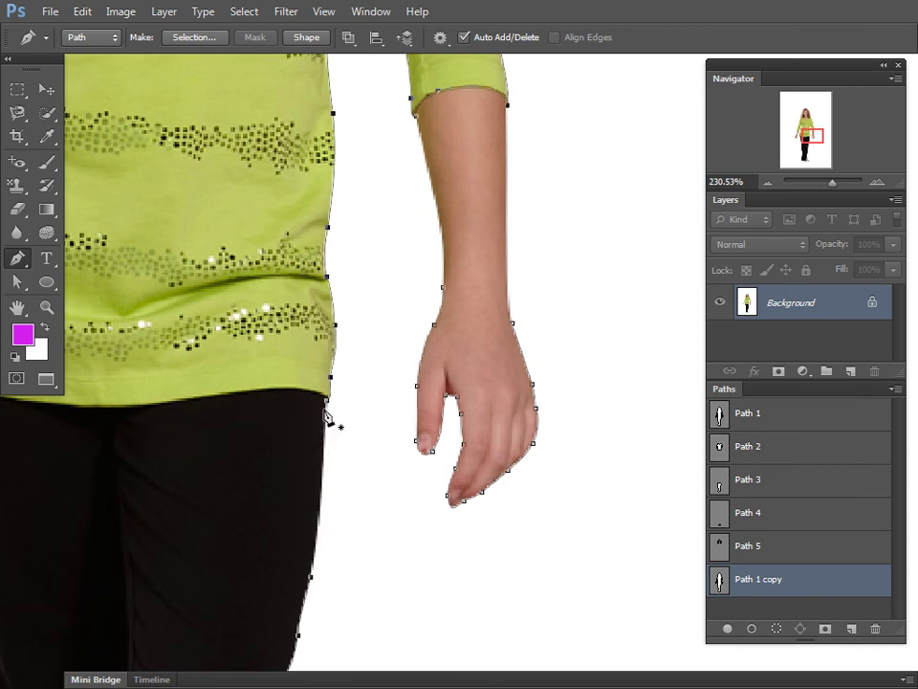
scroll(383, 459, down, 2)
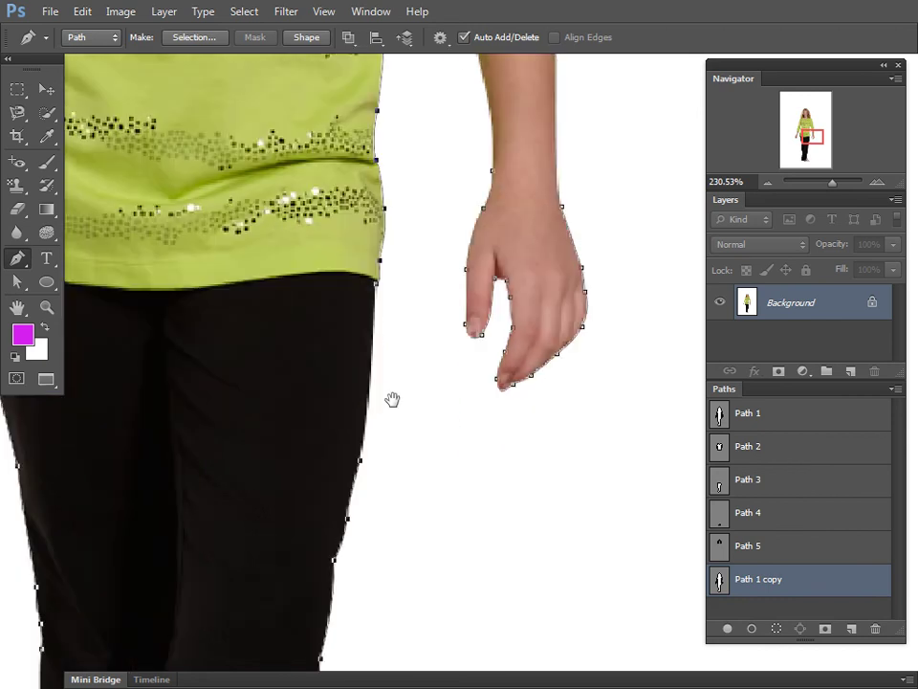
scroll(400, 403, down, 2)
drag(353, 410, 414, 523)
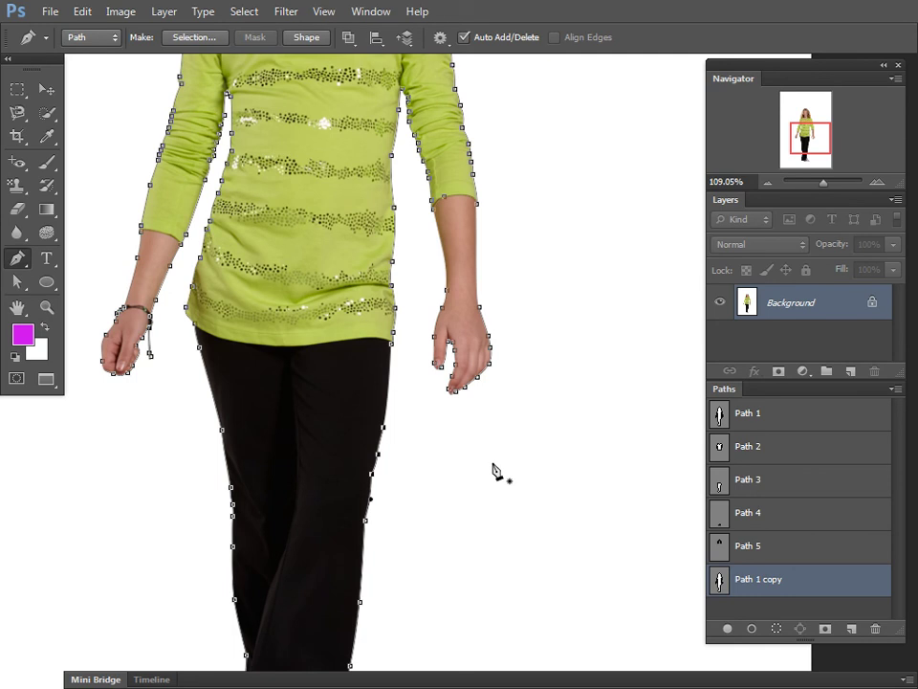
key(ctrl+h)
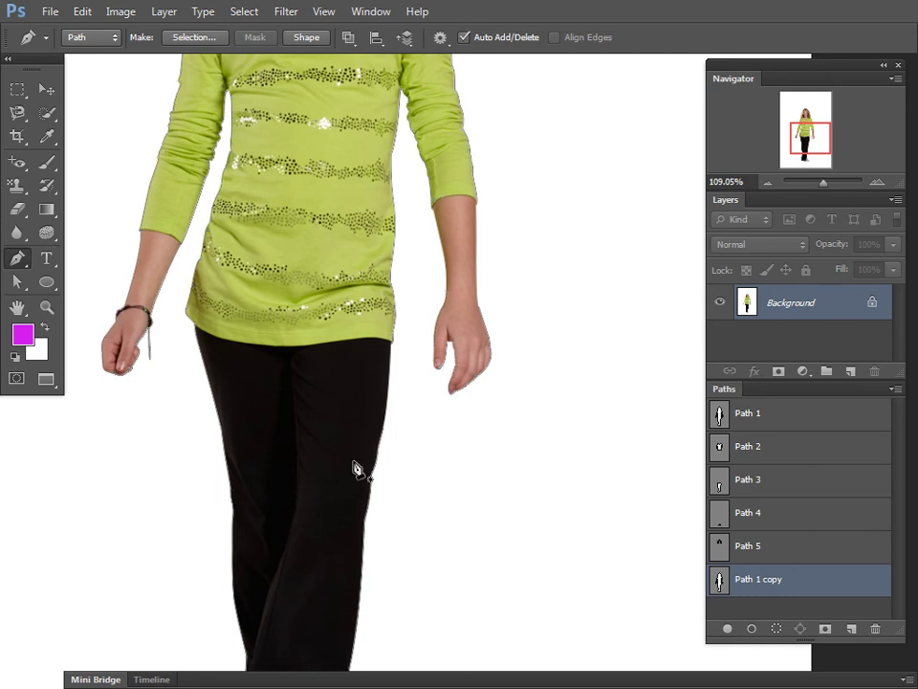
drag(348, 405, 407, 457)
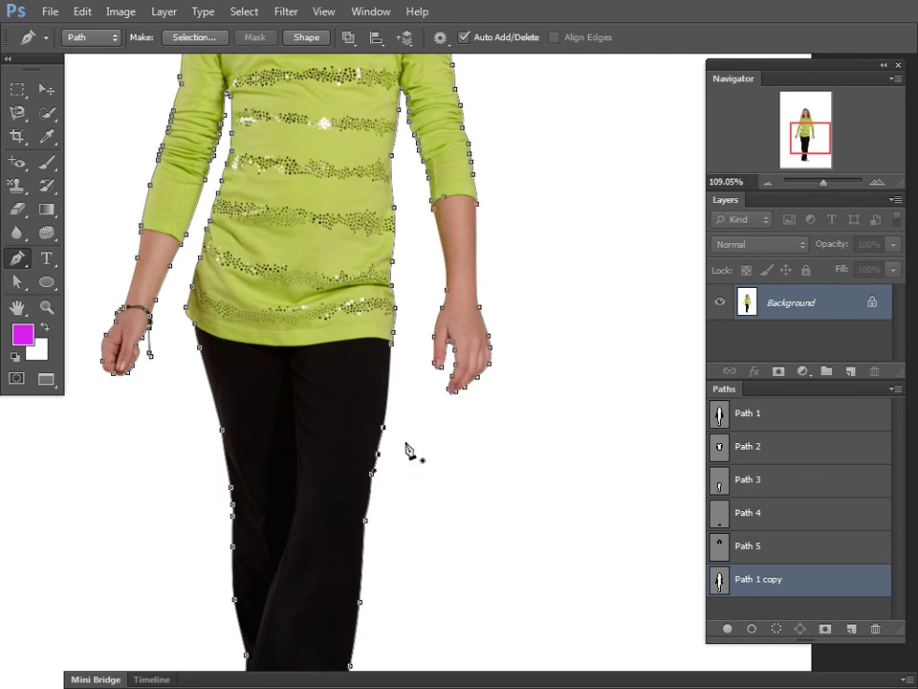
key(Delete)
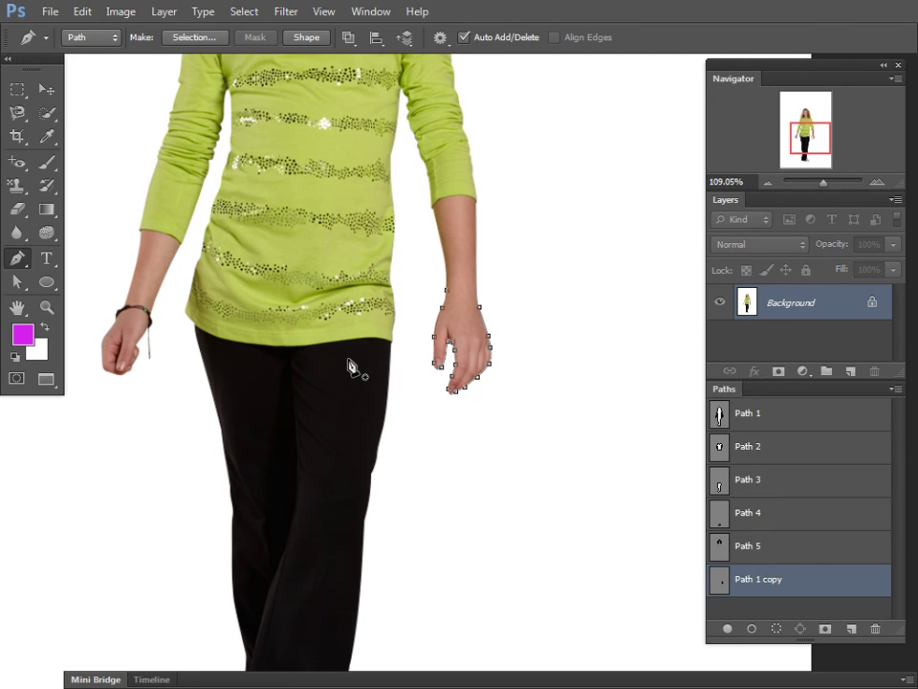
- Delete the Path 1 copy, then review Paths 4 and 3 and end on the shirt's Path 2
key(ctrl+0)
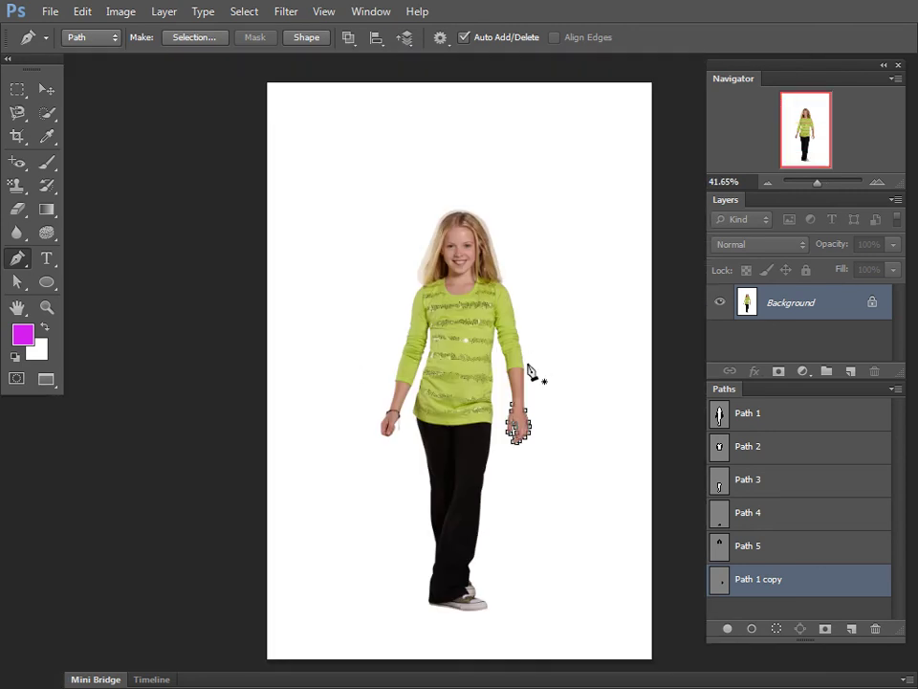
drag(859, 597, 875, 628)
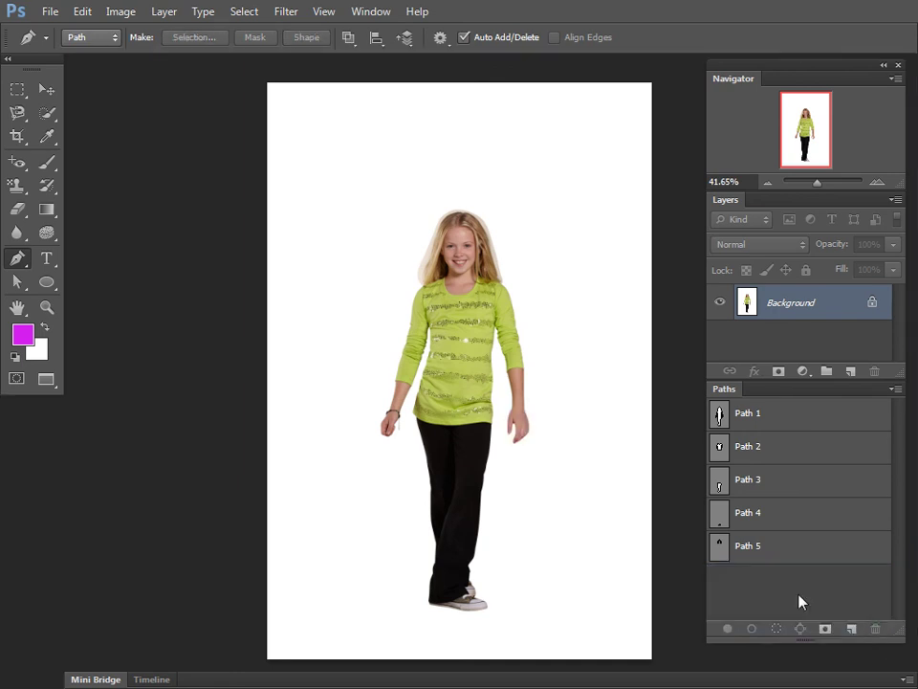
click(777, 523)
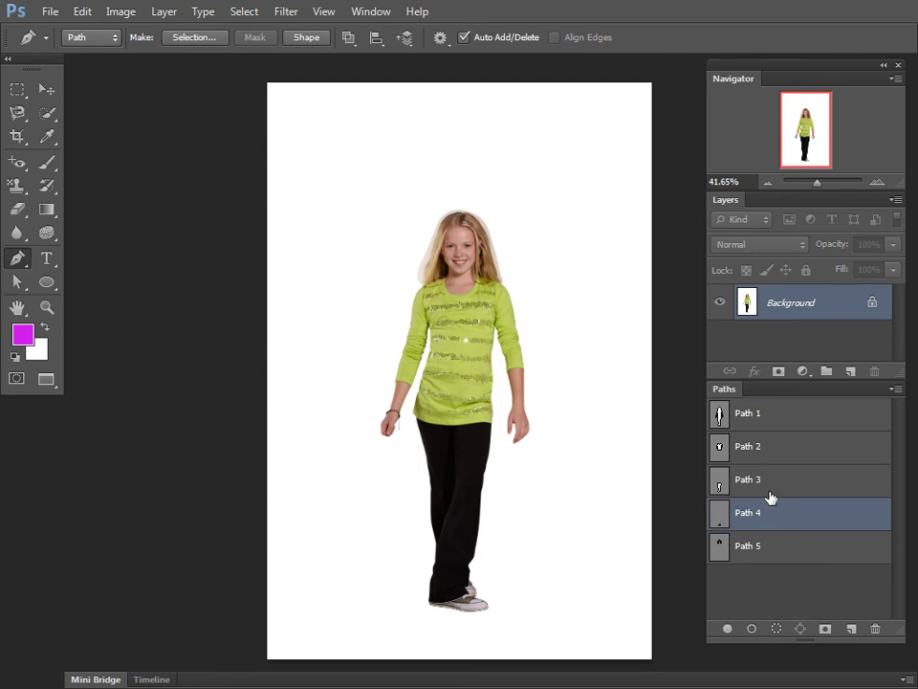
click(774, 483)
click(786, 451)
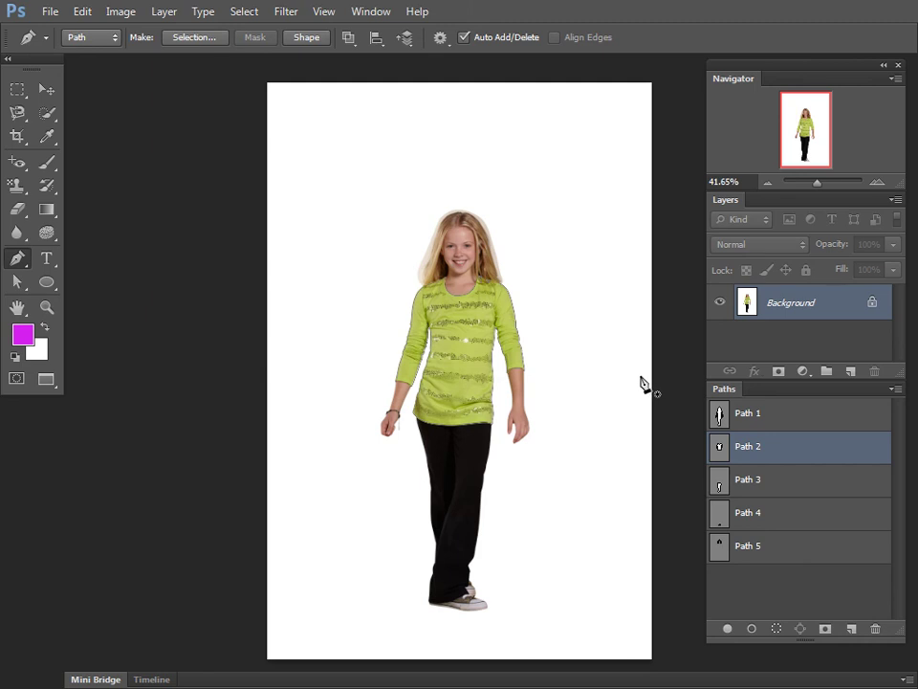
- Create an empty Path 6 and compare the outlines of Paths 5, 1 and 2
click(852, 628)
click(798, 540)
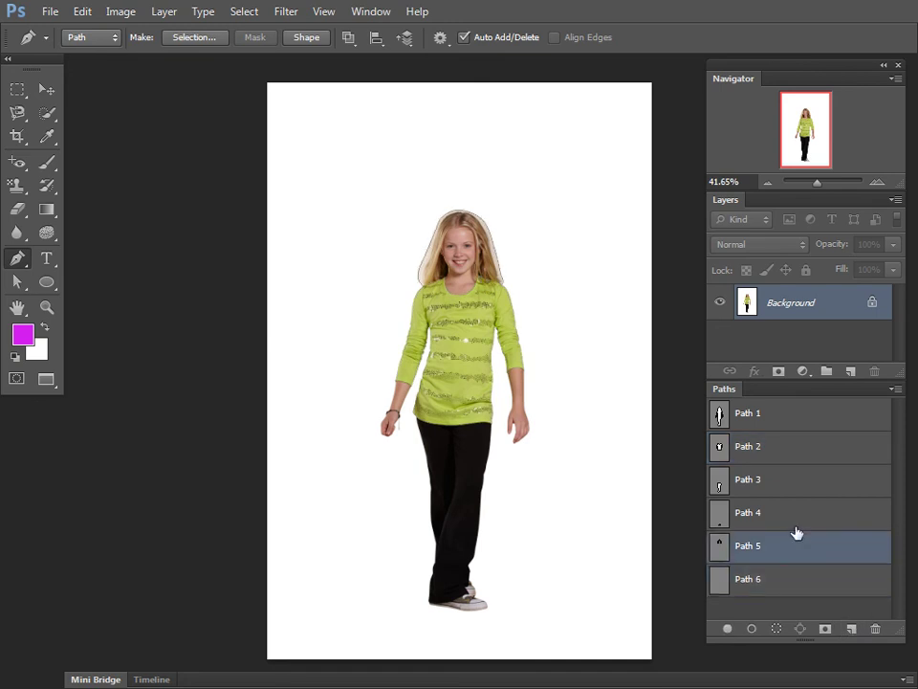
drag(362, 201, 601, 388)
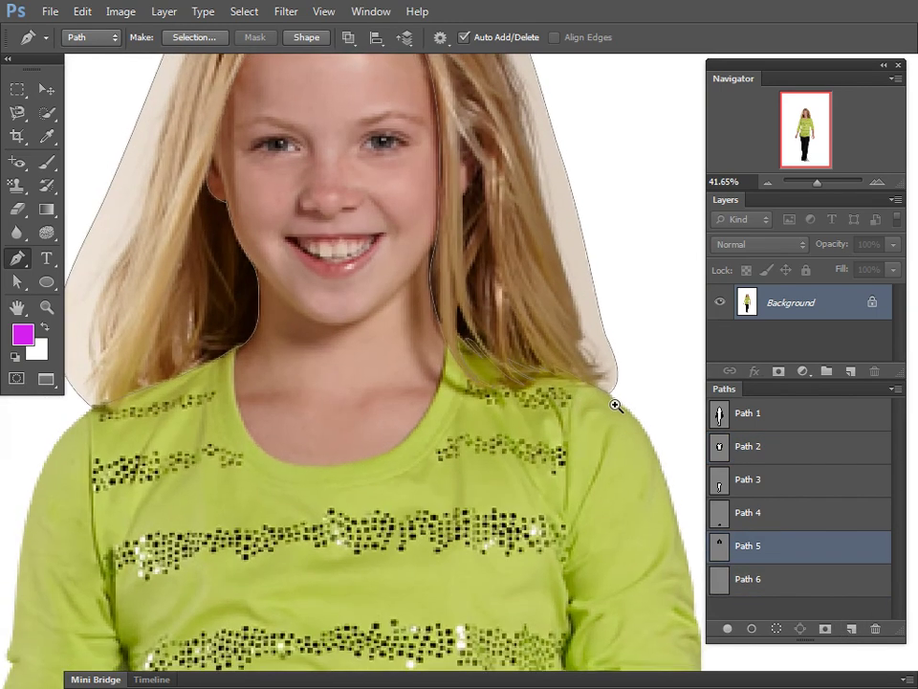
click(744, 414)
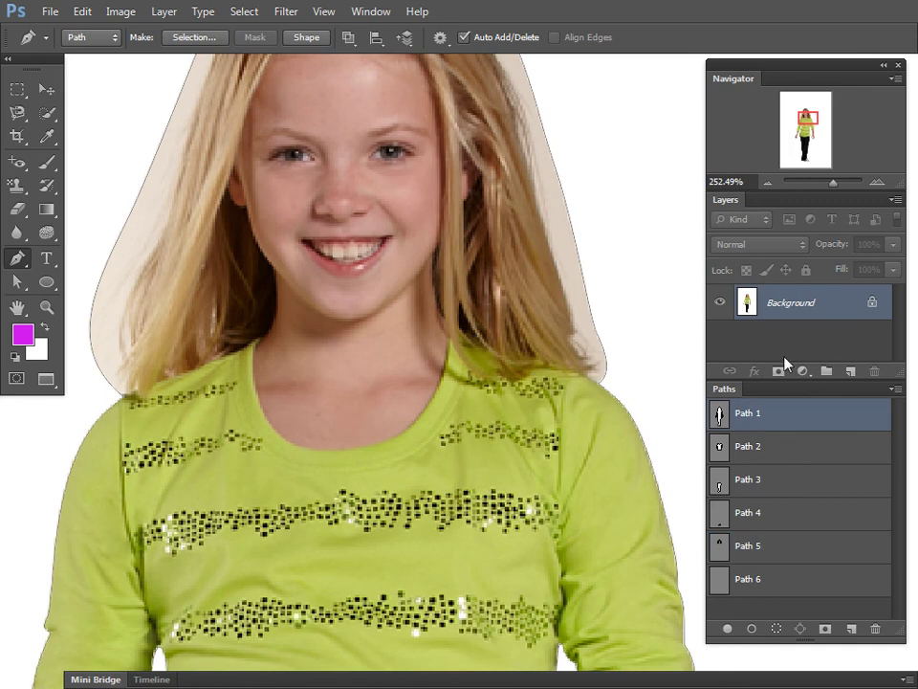
scroll(606, 375, down, 4)
scroll(508, 348, down, 4)
scroll(440, 301, down, 2)
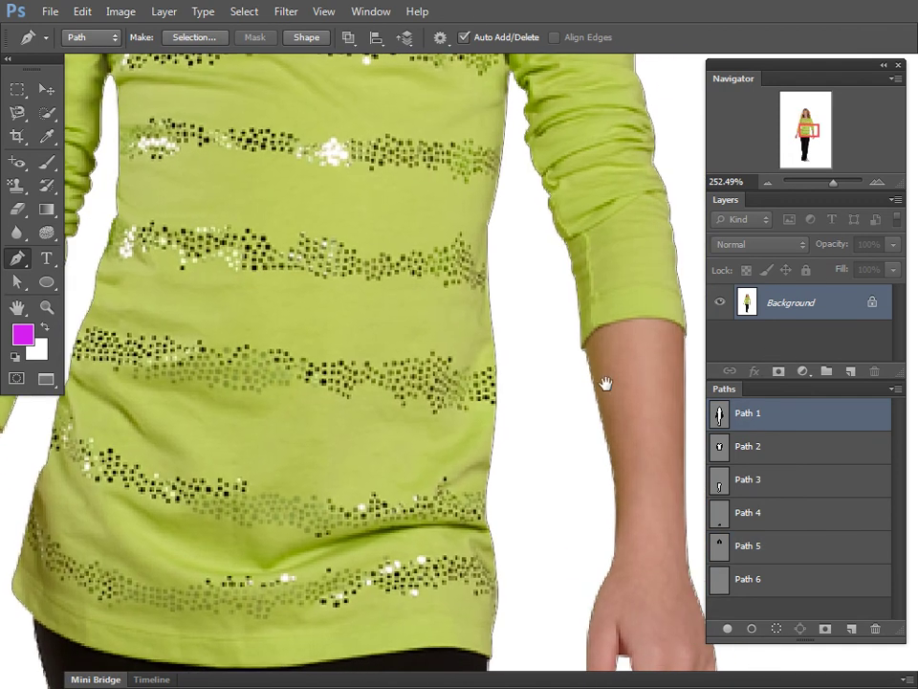
click(803, 450)
click(755, 414)
- Copy the shirt outline from Path 2 and paste it into Path 6
click(810, 589)
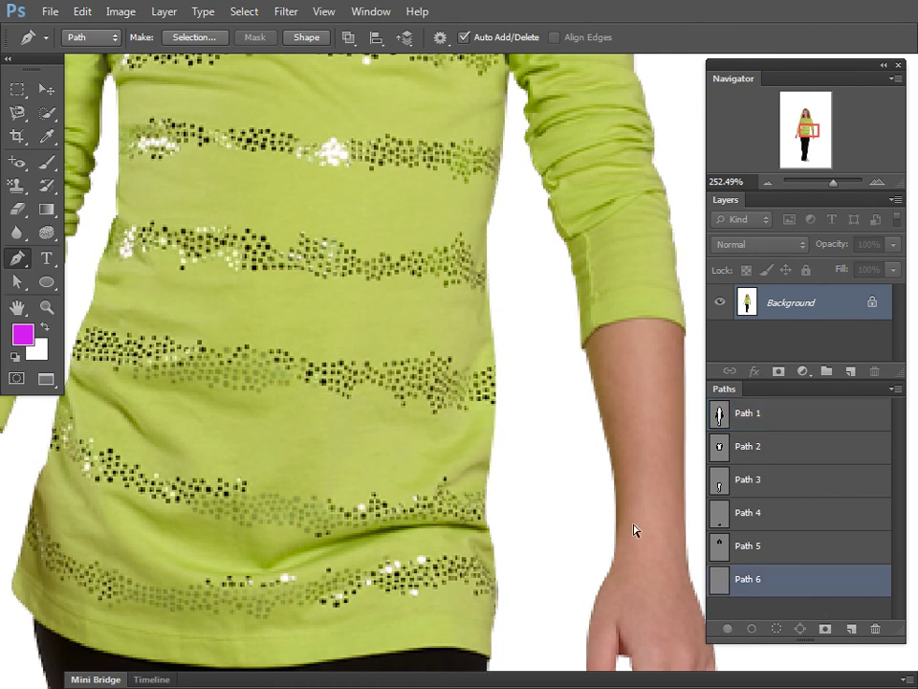
alt+click(553, 446)
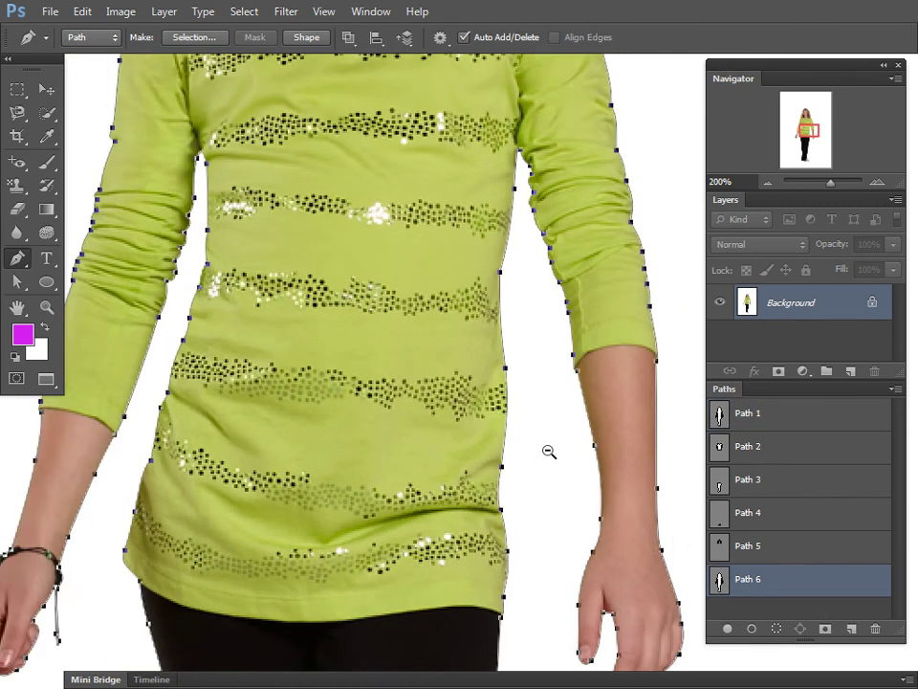
click(804, 450)
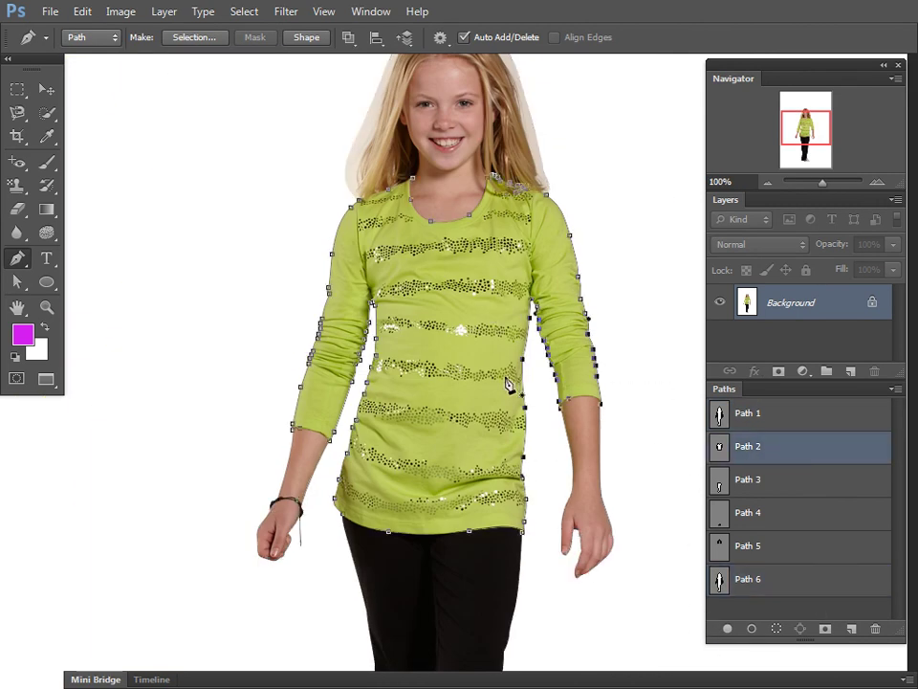
ctrl+click(720, 463)
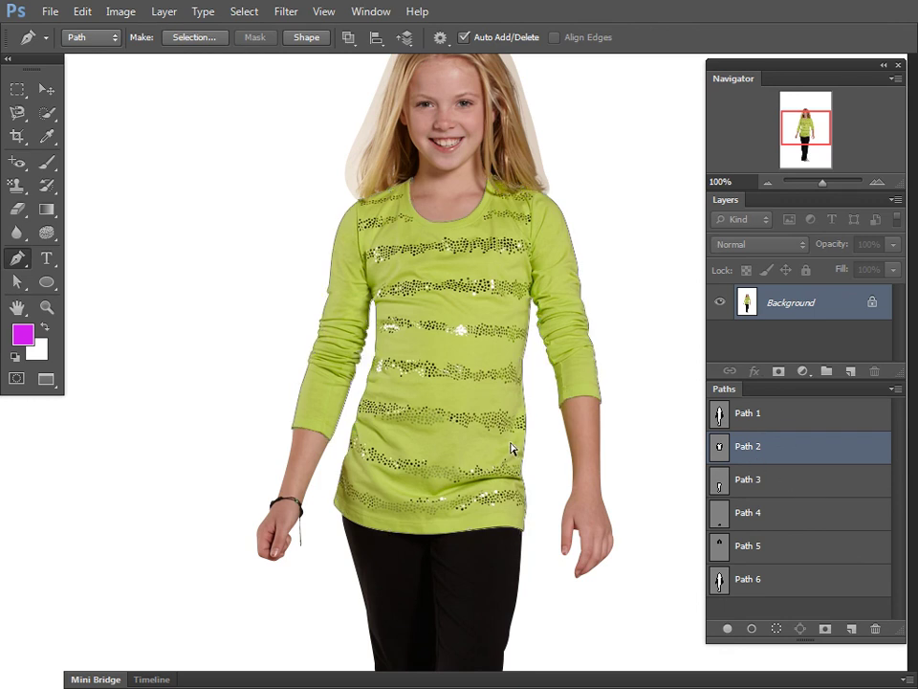
click(791, 578)
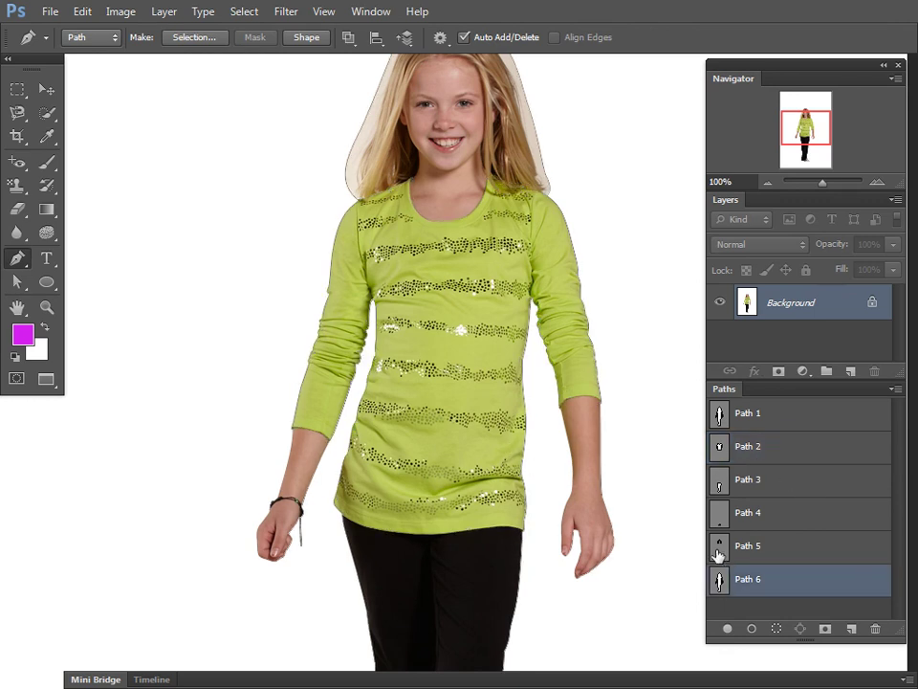
ctrl+click(588, 545)
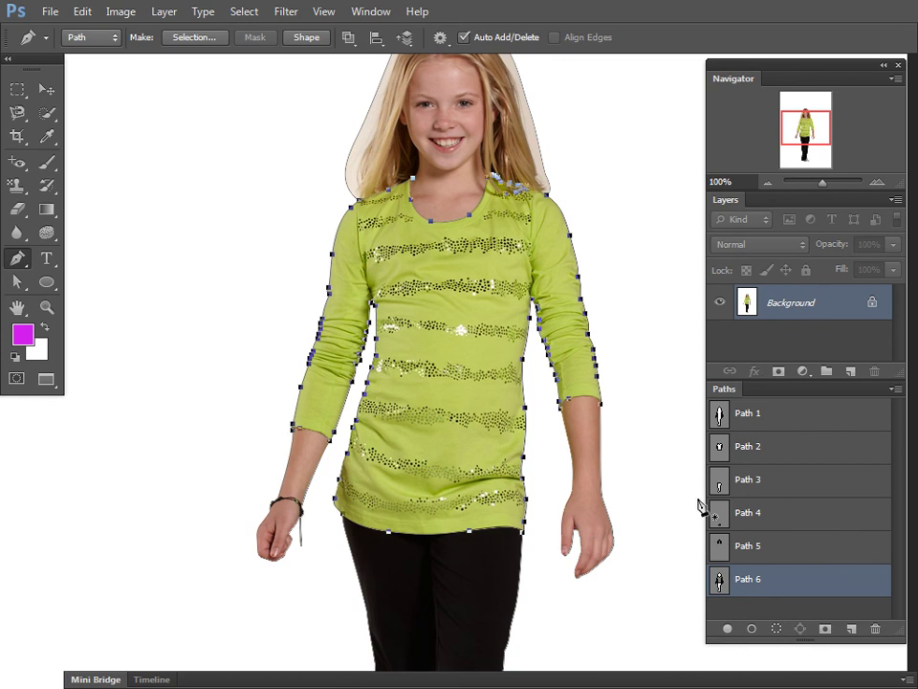
- Check Paths 4 and 5, then return to Path 6 zoomed in on the shoulder
drag(540, 402, 538, 398)
scroll(543, 387, down, 5)
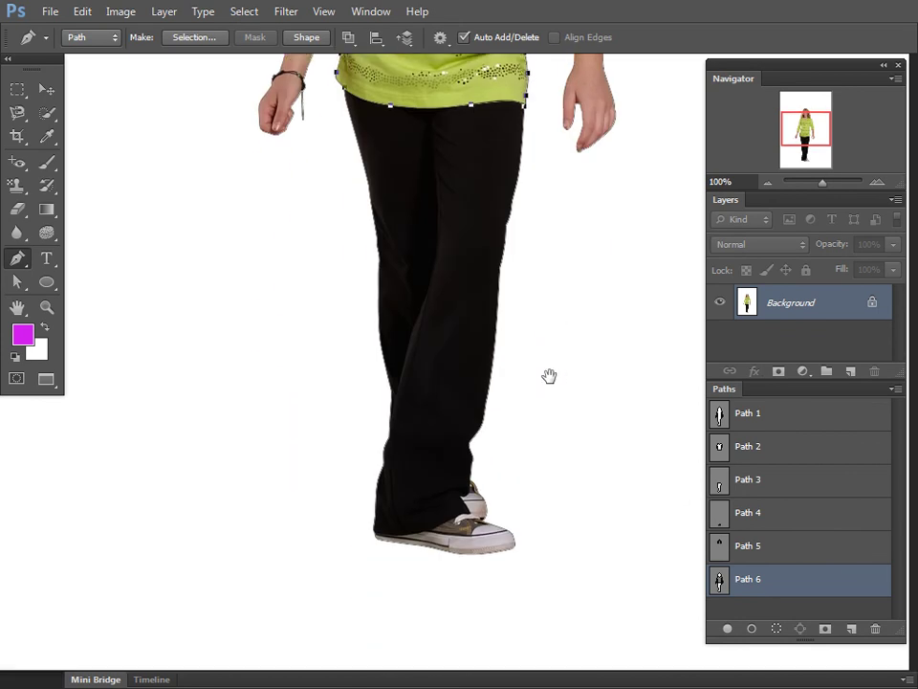
scroll(568, 365, up, 4)
scroll(569, 361, up, 3)
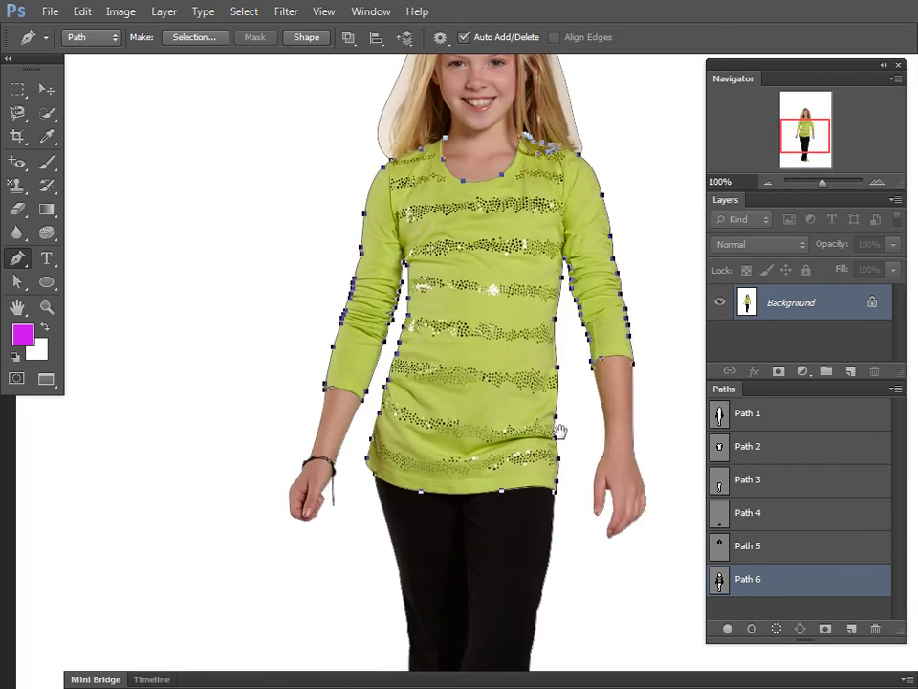
click(760, 514)
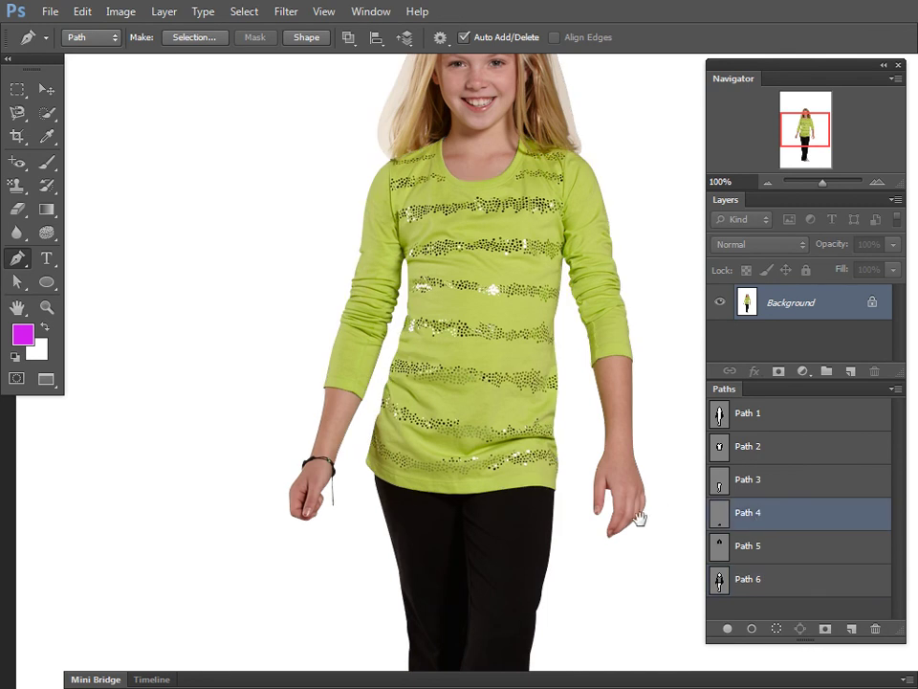
scroll(635, 518, down, 1)
click(788, 547)
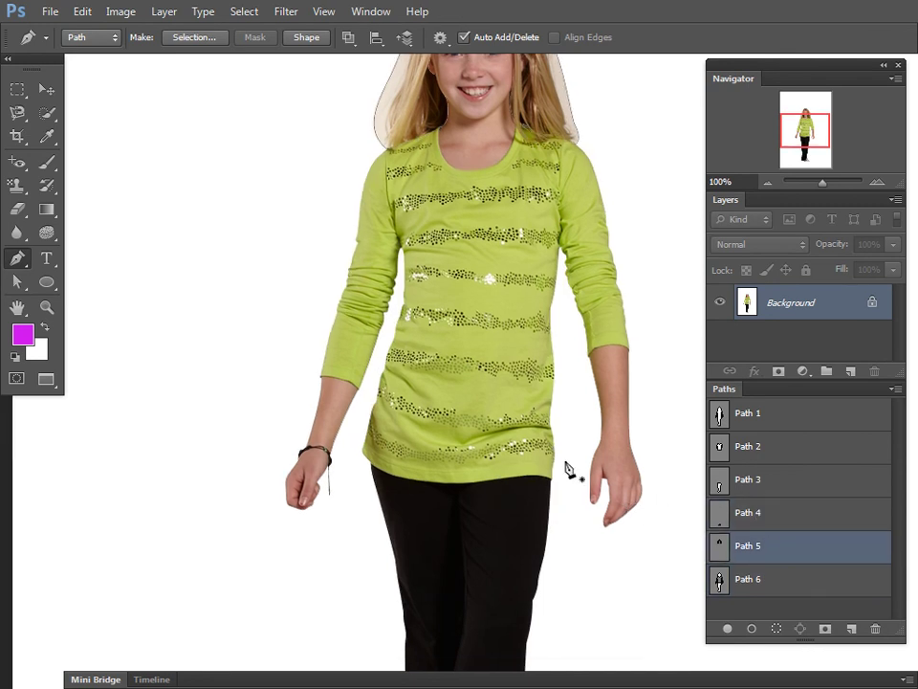
click(785, 580)
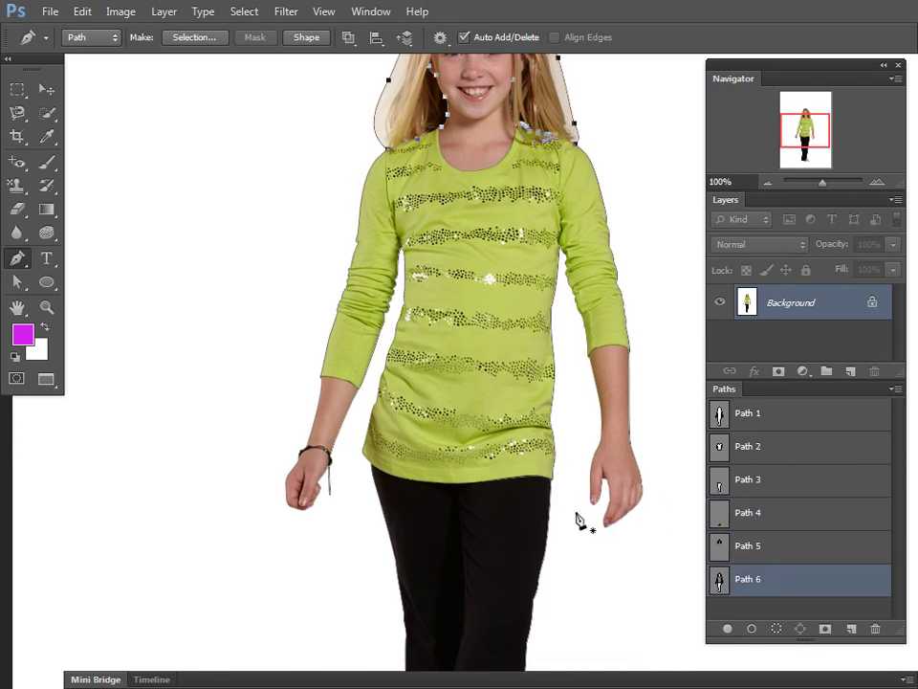
scroll(472, 182, up, 2)
scroll(501, 228, up, 3)
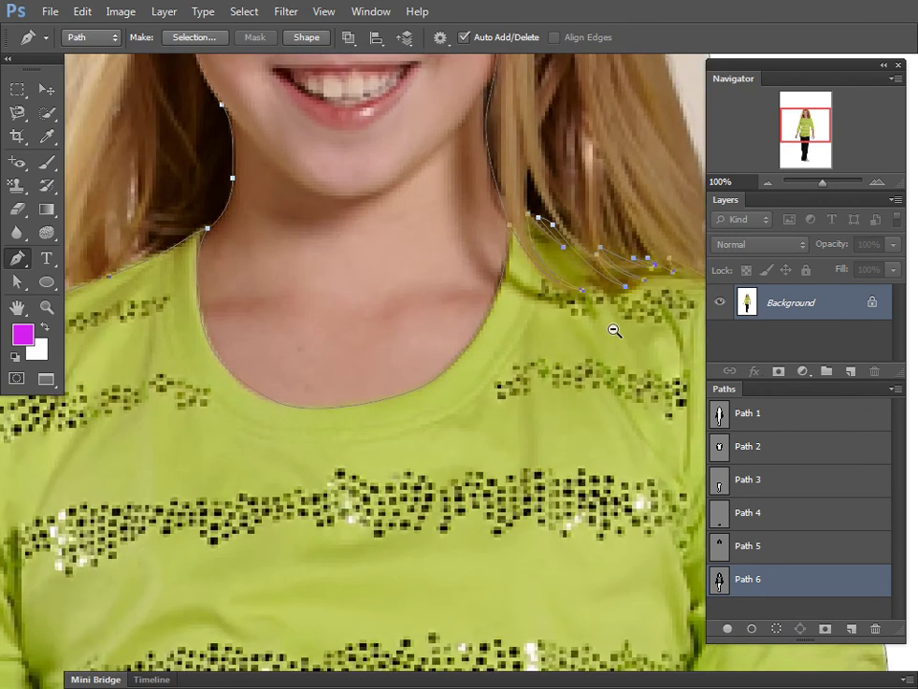
scroll(611, 328, up, 2)
scroll(530, 230, up, 1)
scroll(495, 262, up, 1)
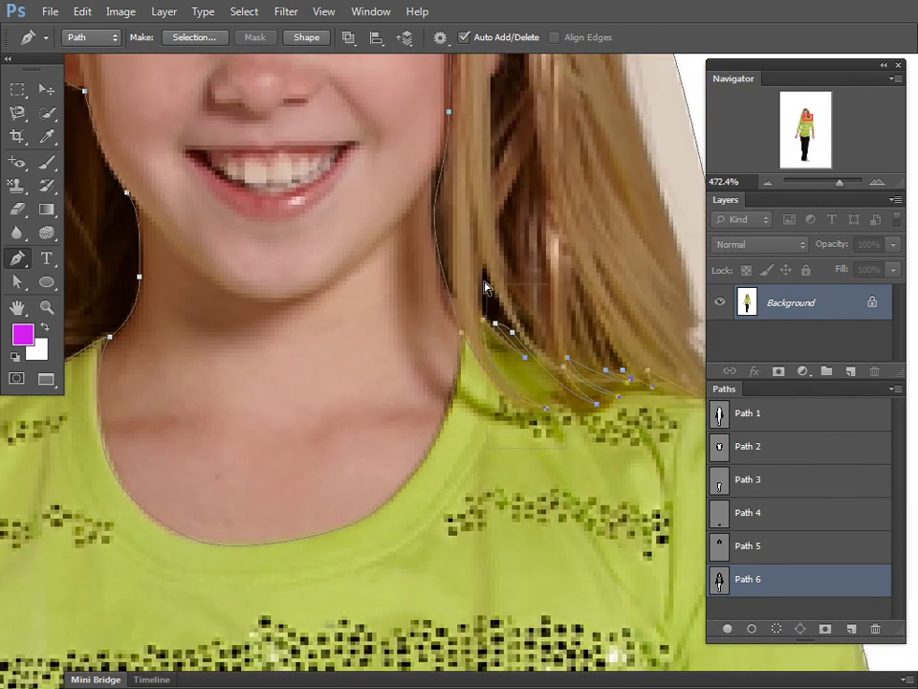
- Delete the stray hair-strand segments near the shoulder and check the neckline anchors
key(Delete)
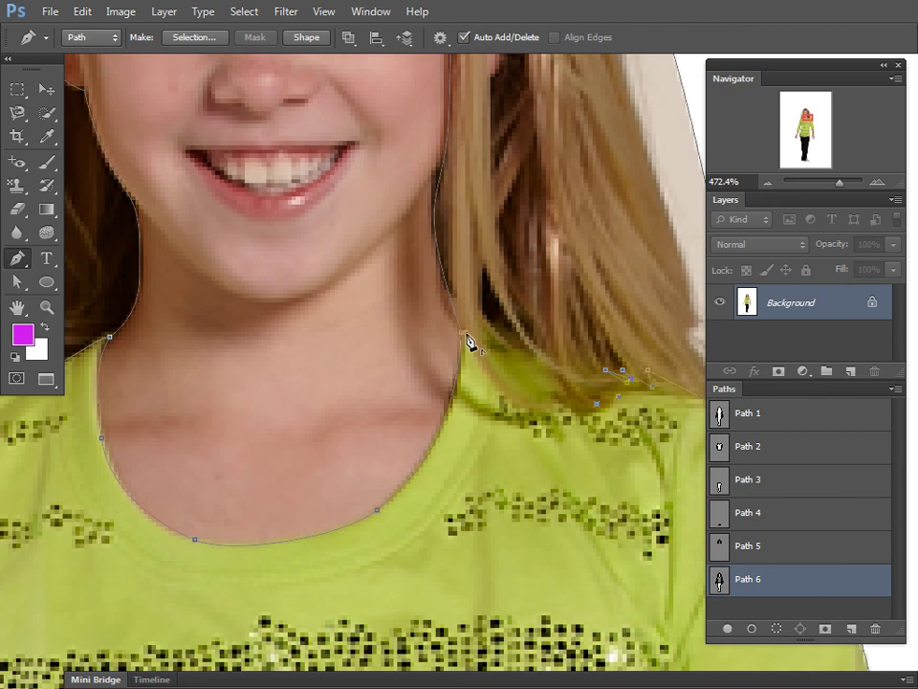
click(465, 336)
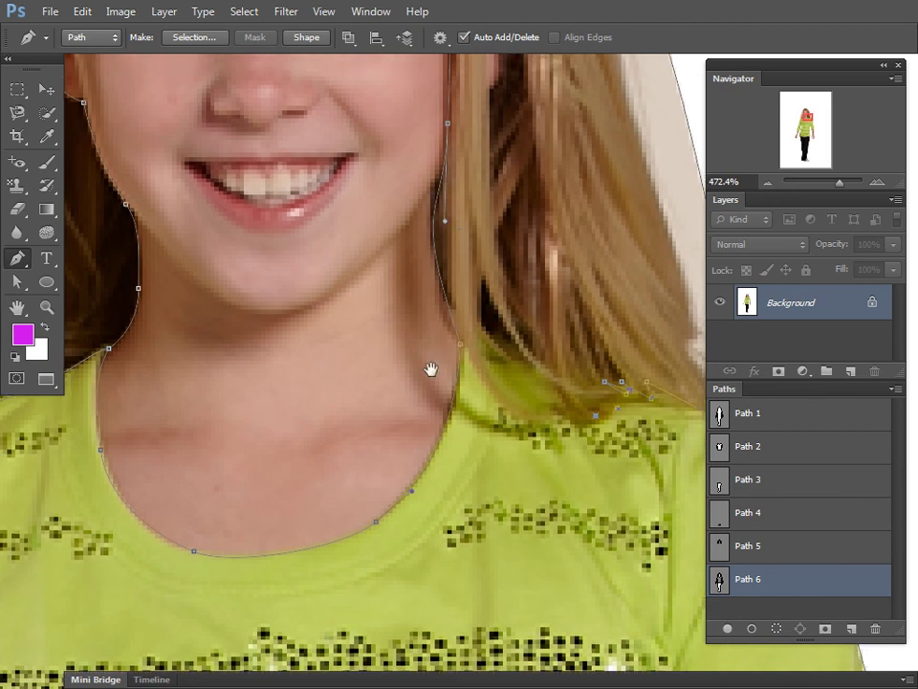
drag(459, 144, 473, 517)
mouse_move(252, 498)
mouse_down()
mouse_move(212, 439)
mouse_move(423, 152)
mouse_up()
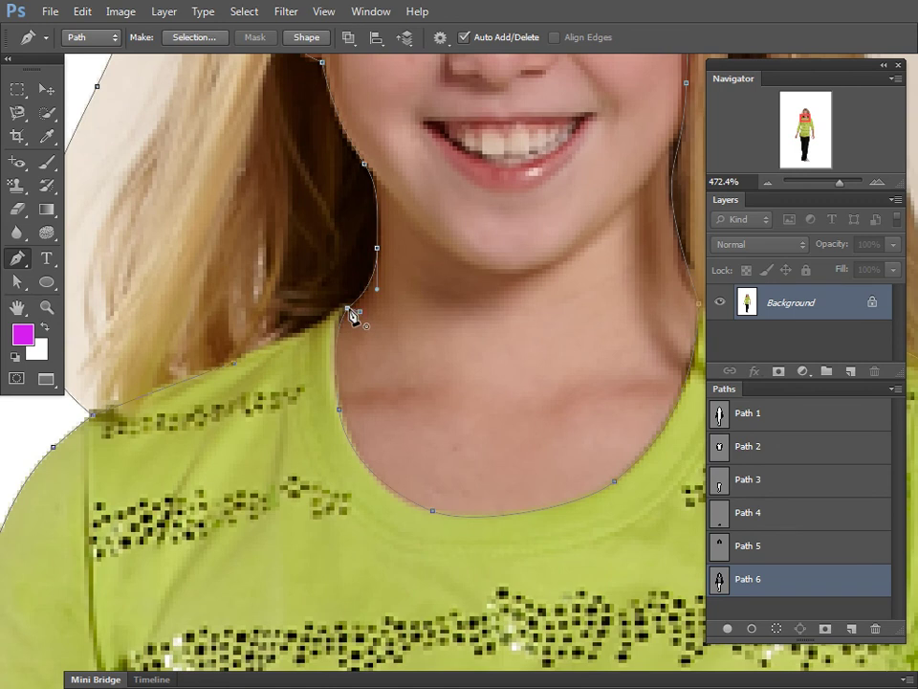
drag(359, 369, 295, 308)
- Bring the left forearm into view and inspect Path 6's sleeve-cuff anchor
click(294, 308)
mouse_move(306, 536)
mouse_down()
mouse_move(341, 355)
mouse_move(378, 258)
mouse_up()
ctrl+click(375, 281)
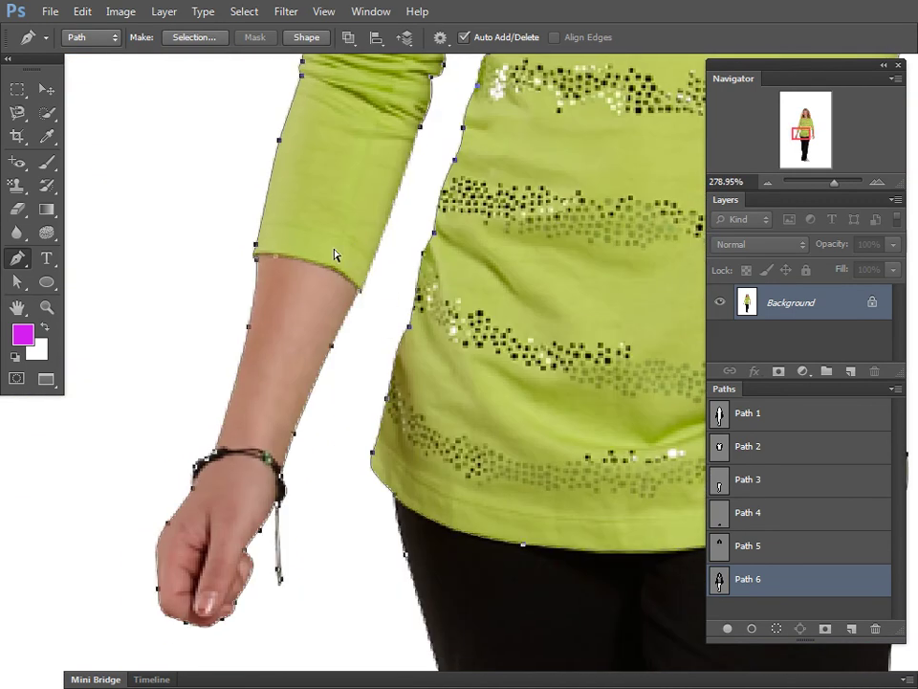
ctrl+click(257, 248)
ctrl+click(274, 271)
- Delete the extra anchors along Path 6's sleeve cuff edge
drag(373, 297, 386, 274)
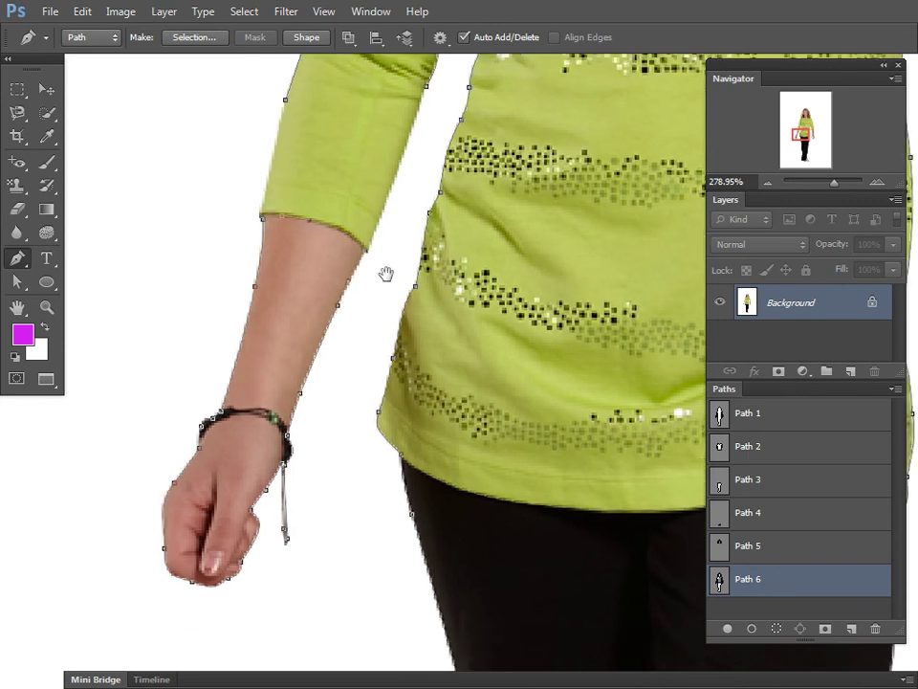
scroll(385, 274, down, 3)
scroll(420, 281, left, 8)
scroll(322, 342, right, 5)
scroll(384, 324, up, 3)
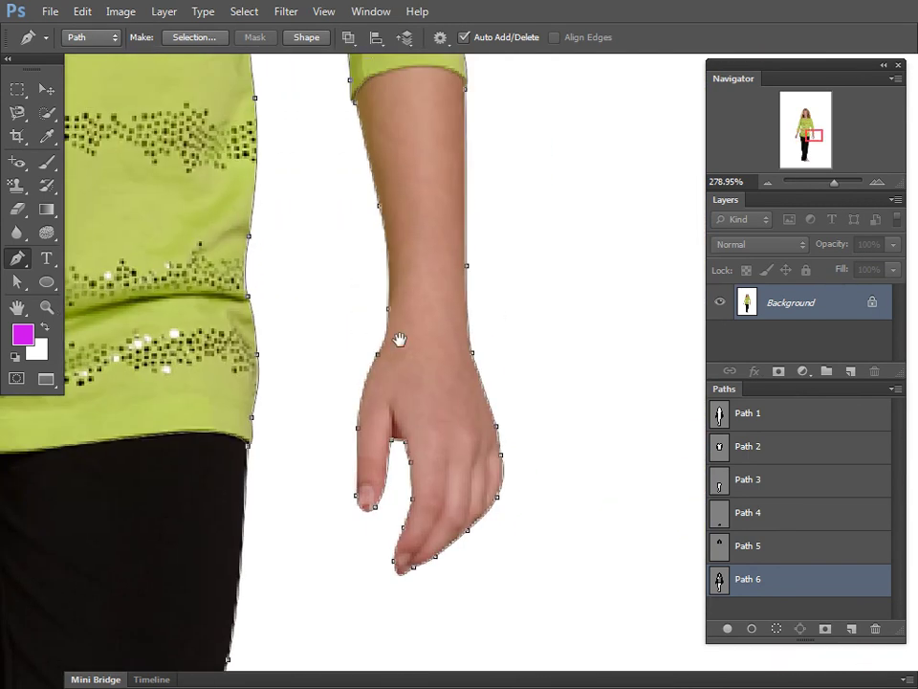
scroll(400, 339, up, 5)
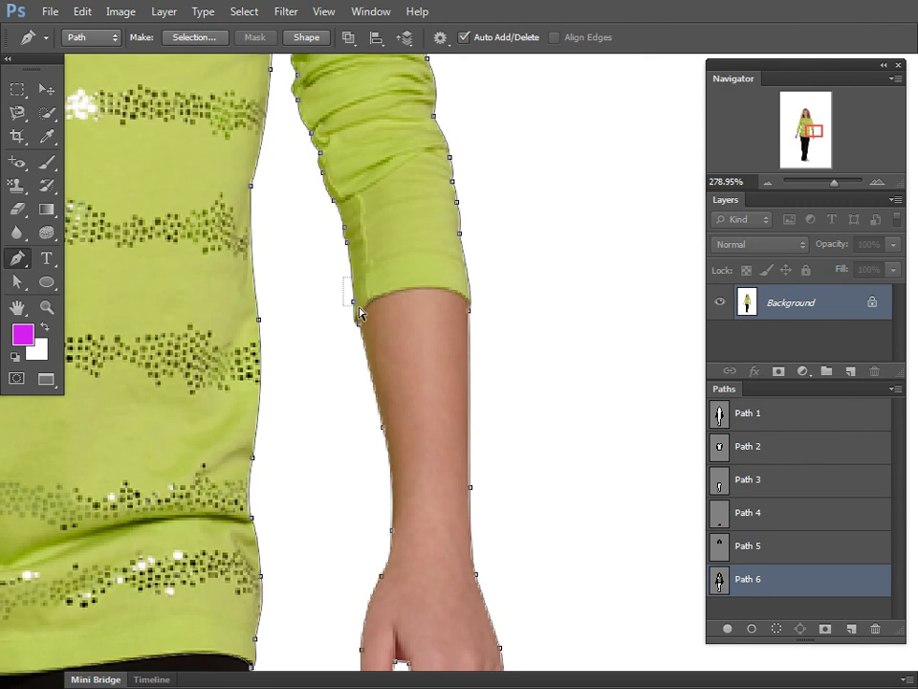
drag(471, 273, 544, 371)
drag(334, 277, 392, 308)
key(Delete)
ctrl+click(389, 226)
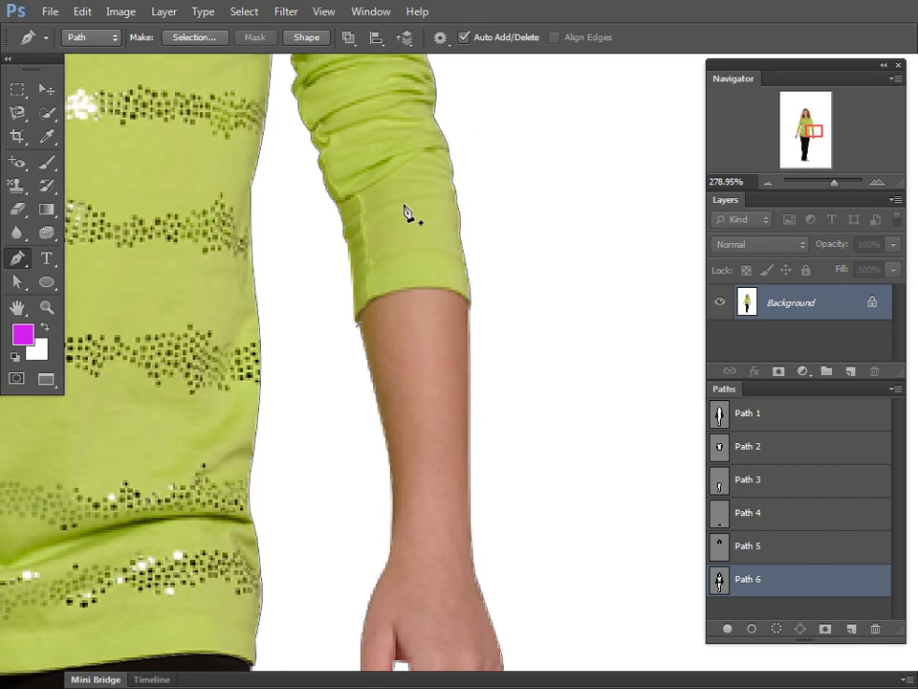
- Select the cuff anchors and make the outer cuff corner a sharp point
ctrl+click(359, 193)
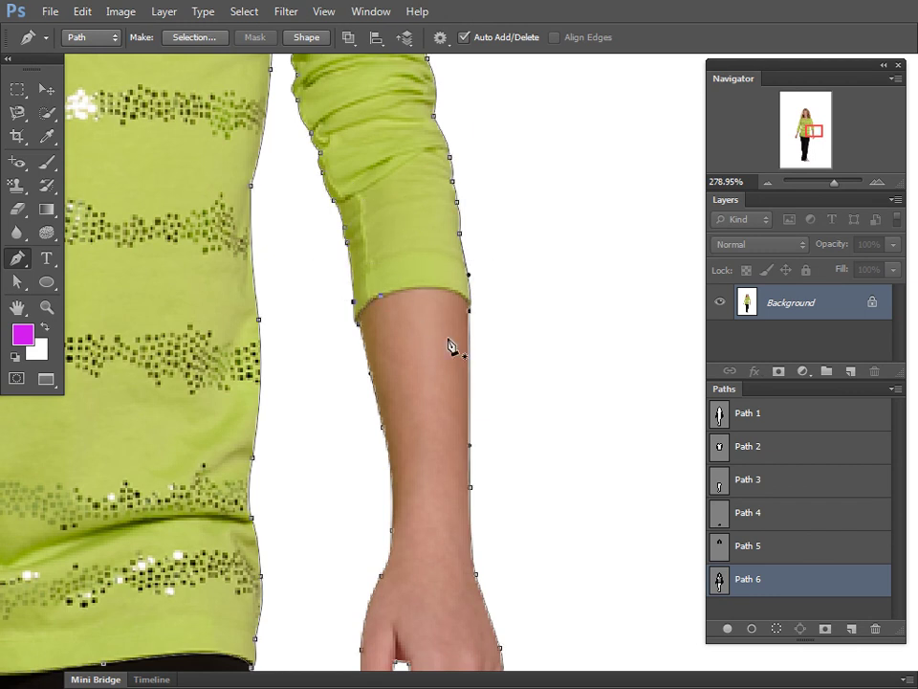
scroll(383, 303, up, 2)
scroll(383, 316, up, 1)
mouse_move(290, 270)
mouse_down()
mouse_move(340, 304)
mouse_move(332, 303)
mouse_move(343, 335)
mouse_move(382, 321)
mouse_up()
drag(555, 267, 532, 220)
alt+click(540, 308)
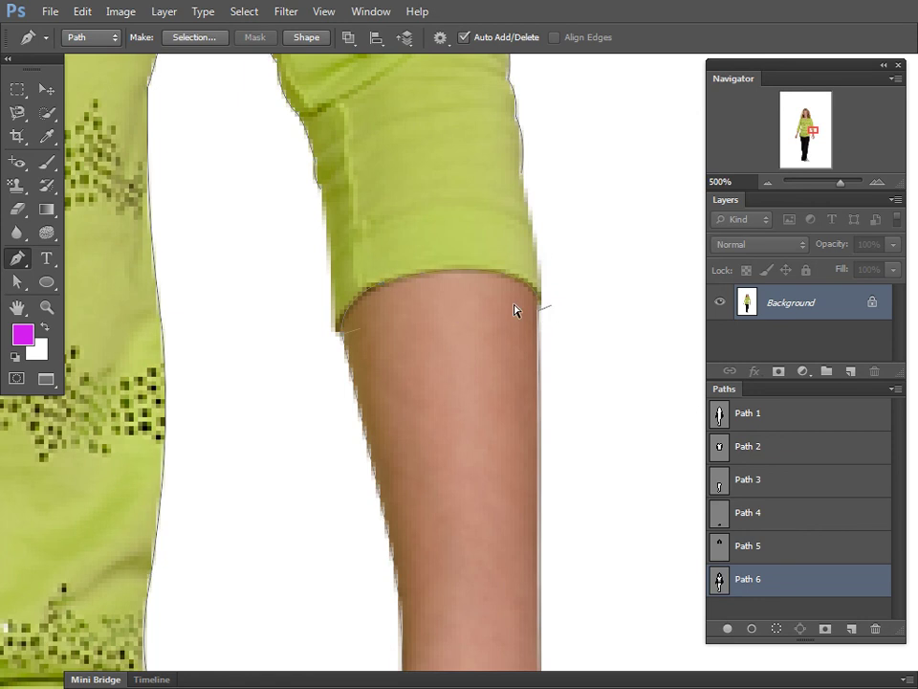
- Reshape the inner cuff corner's handles so the path curves along the cuff edge
alt+click(341, 332)
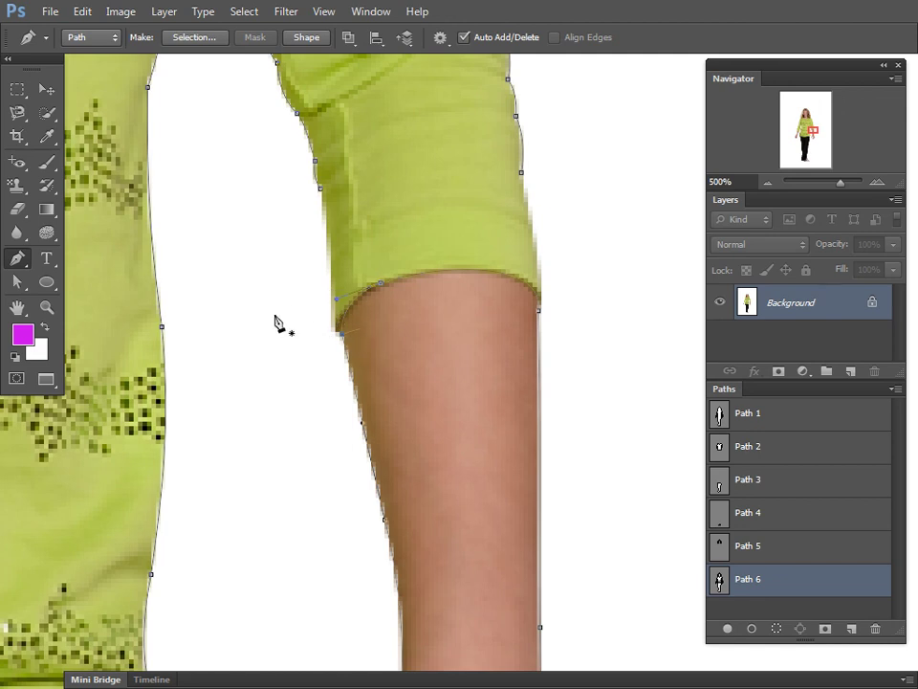
ctrl+click(343, 335)
drag(343, 325, 376, 342)
drag(326, 323, 341, 340)
click(345, 336)
ctrl+click(587, 230)
ctrl+click(541, 319)
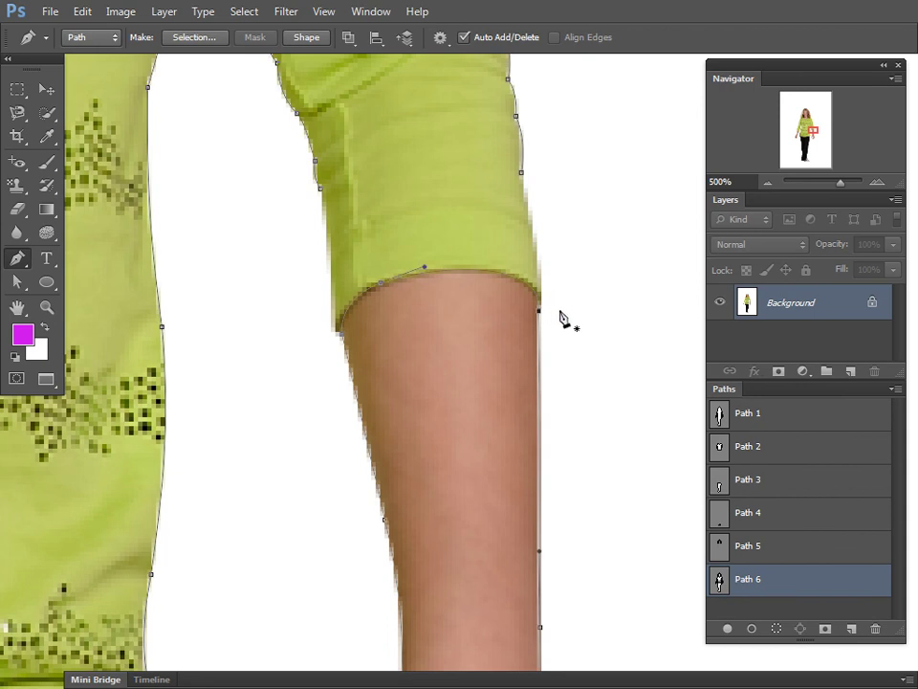
- Delete the shirt and leg anchors from Path 6, leaving head, neck and forearms
mouse_move(527, 293)
mouse_down()
mouse_move(476, 292)
mouse_move(463, 172)
mouse_up()
scroll(476, 436, down, 3)
scroll(459, 348, up, 8)
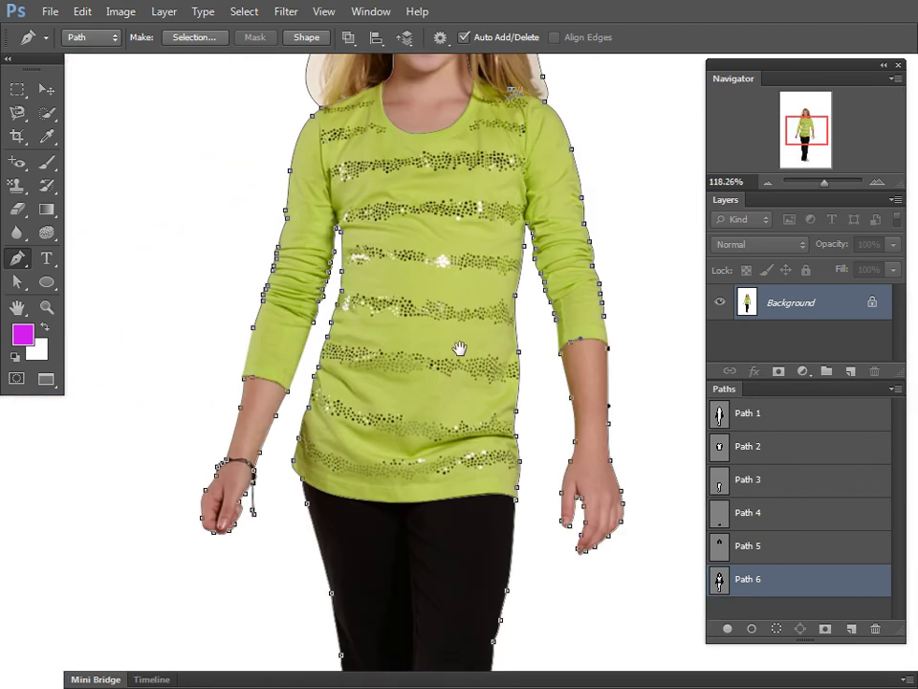
scroll(478, 373, up, 3)
scroll(505, 344, down, 1)
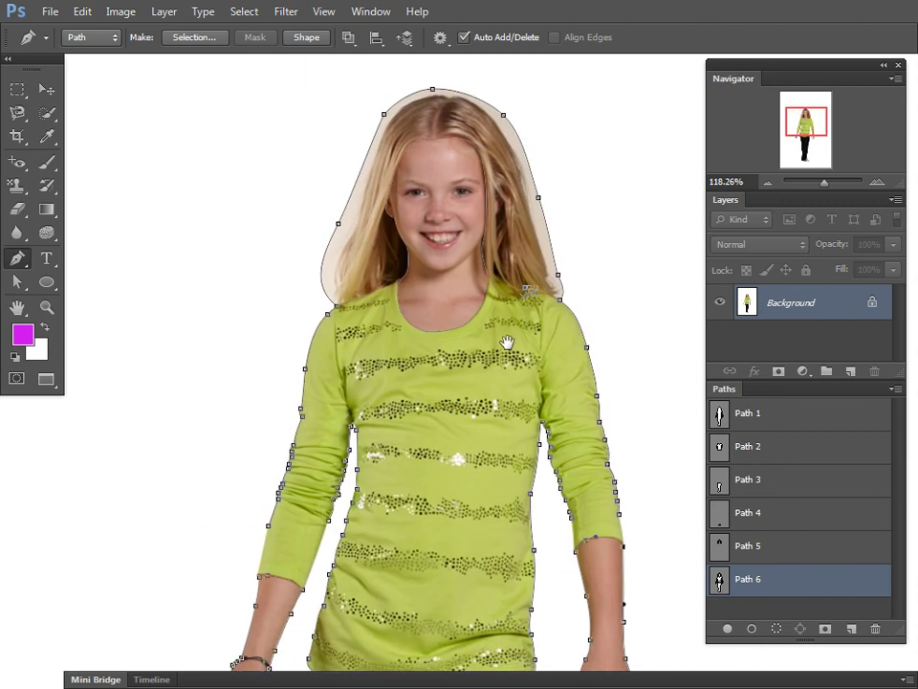
scroll(504, 352, up, 3)
scroll(535, 383, down, 1)
drag(567, 401, 439, 424)
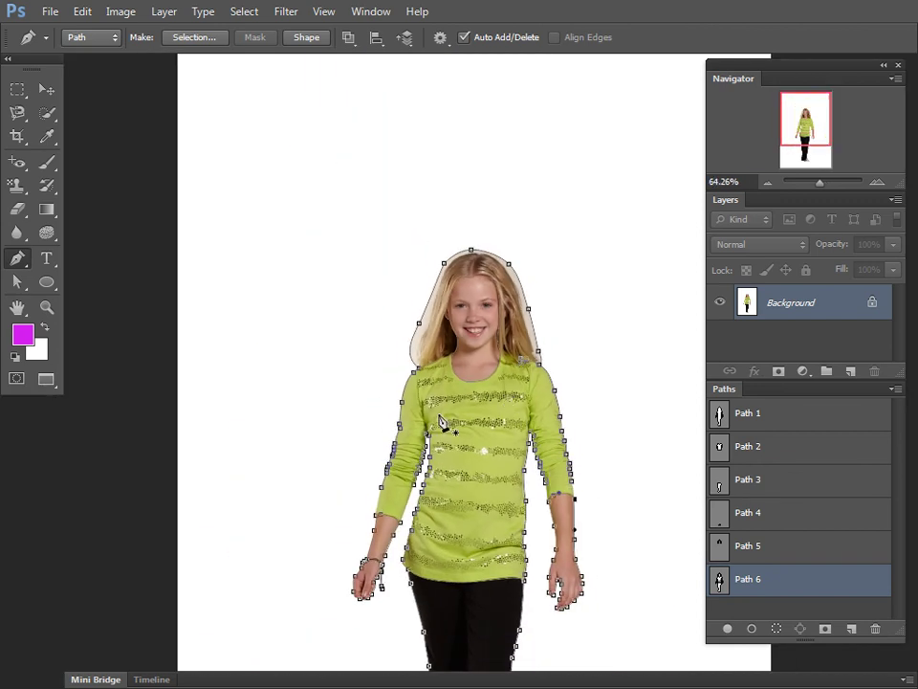
mouse_move(624, 462)
mouse_down()
mouse_move(369, 407)
mouse_move(611, 459)
mouse_up()
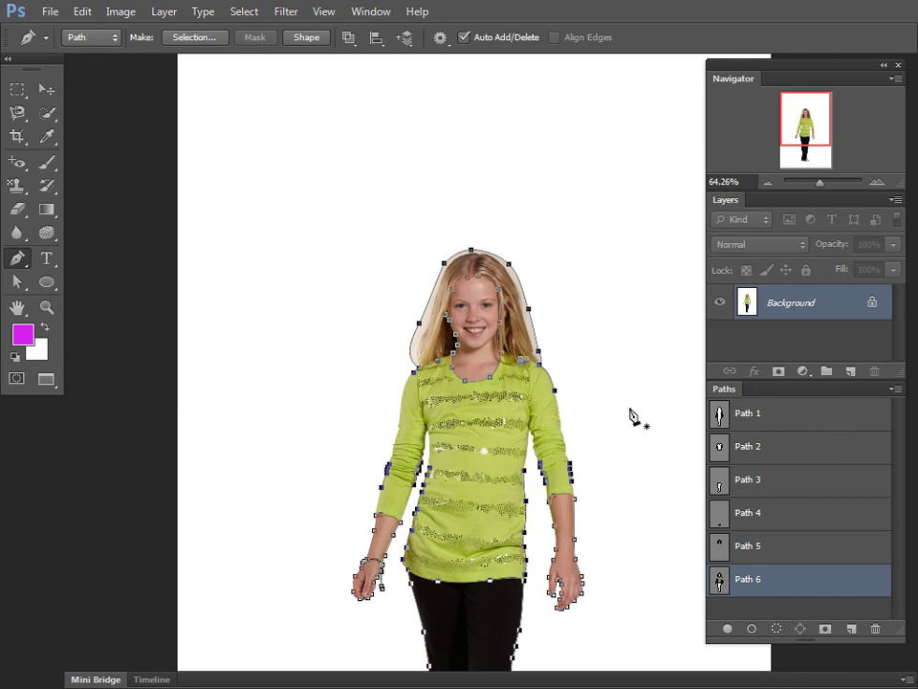
key(Delete)
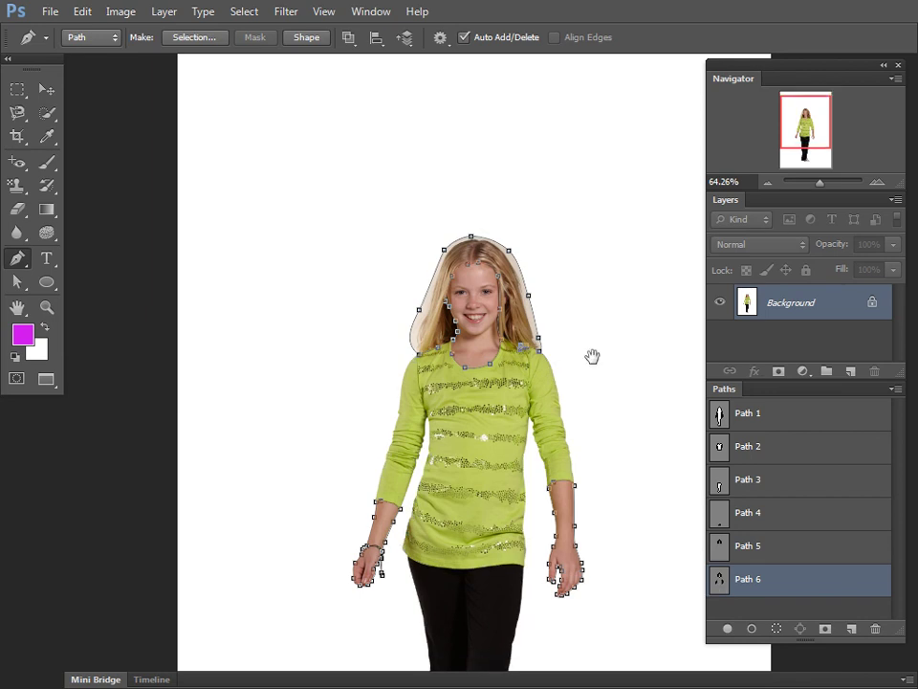
drag(592, 356, 507, 234)
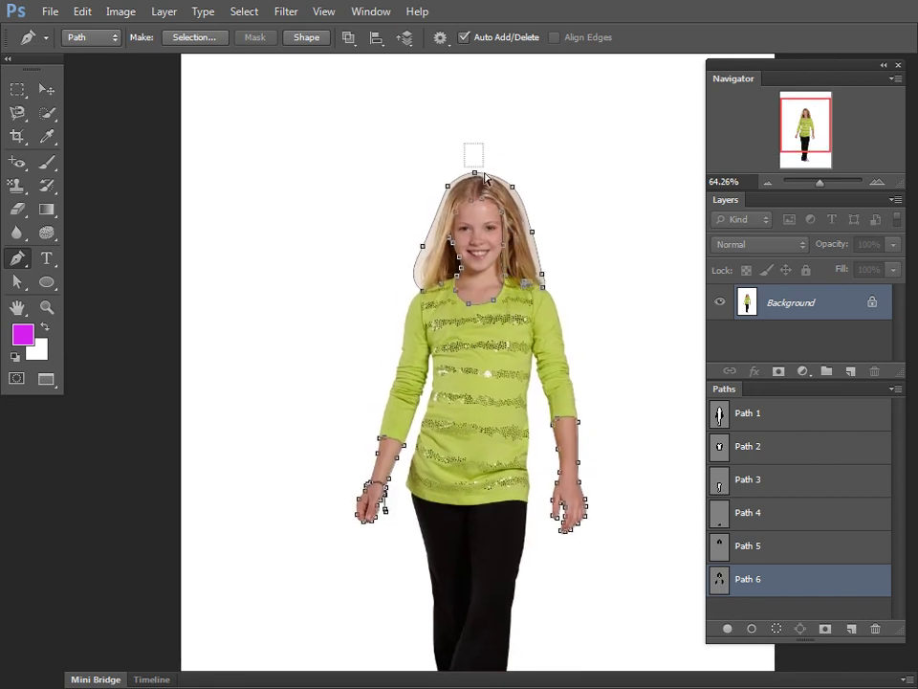
ctrl+click(474, 149)
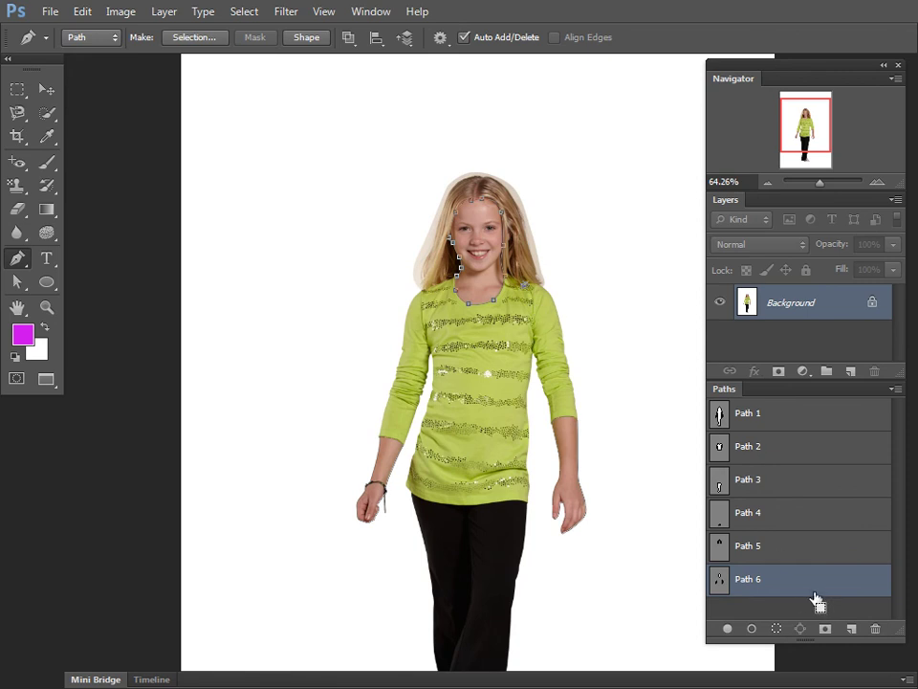
- Load Path 6 as a selection, preview it in green Quick Mask, then deselect
key(ctrl+Return)
key(q)
scroll(547, 370, down, 1)
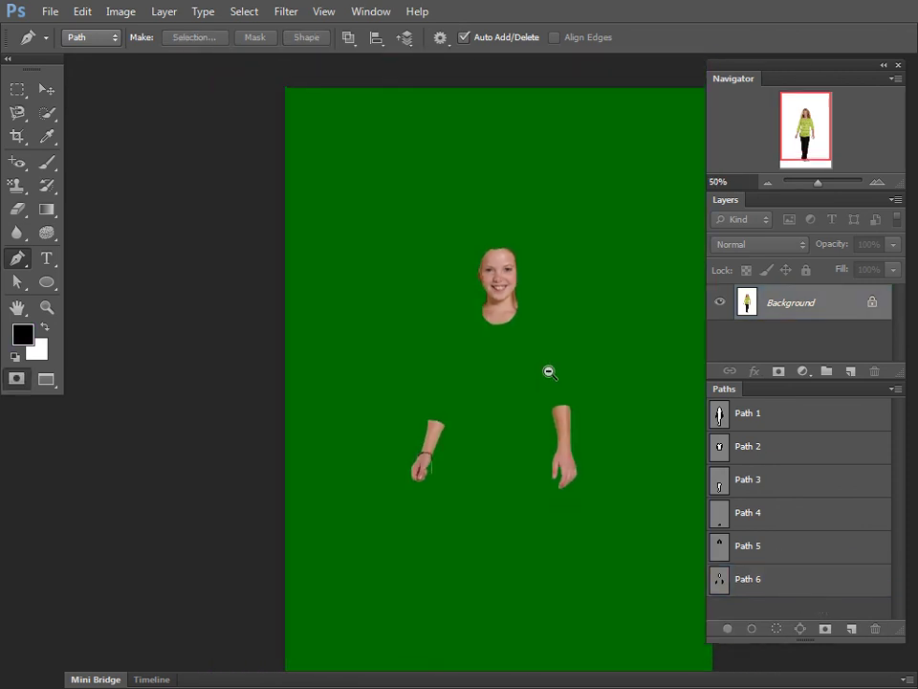
scroll(547, 369, down, 1)
mouse_move(480, 445)
mouse_down()
mouse_move(590, 516)
mouse_move(409, 431)
mouse_move(454, 441)
mouse_up()
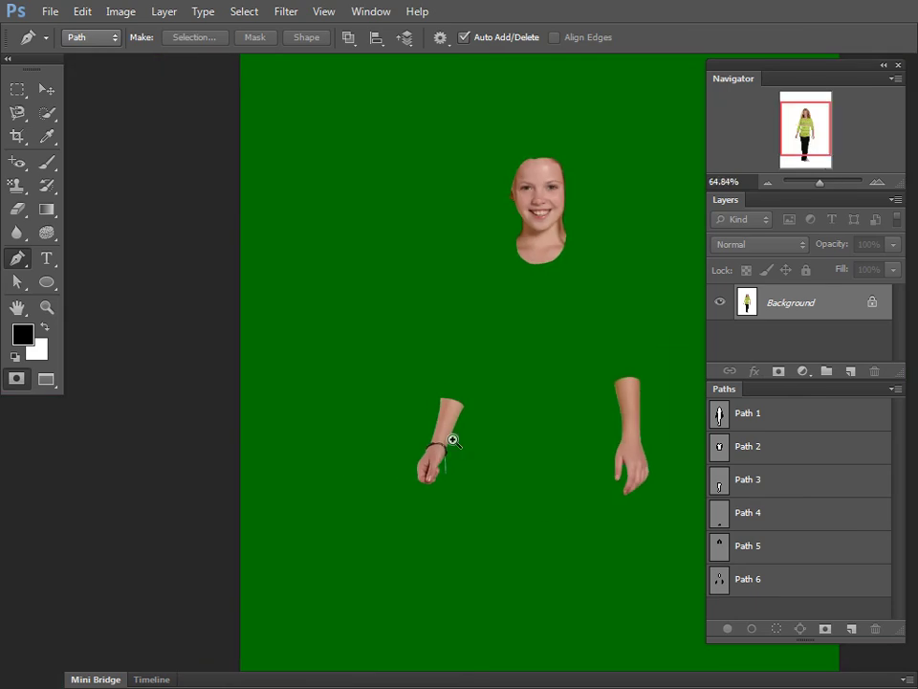
drag(594, 450, 541, 446)
alt+click(540, 446)
drag(619, 471, 567, 472)
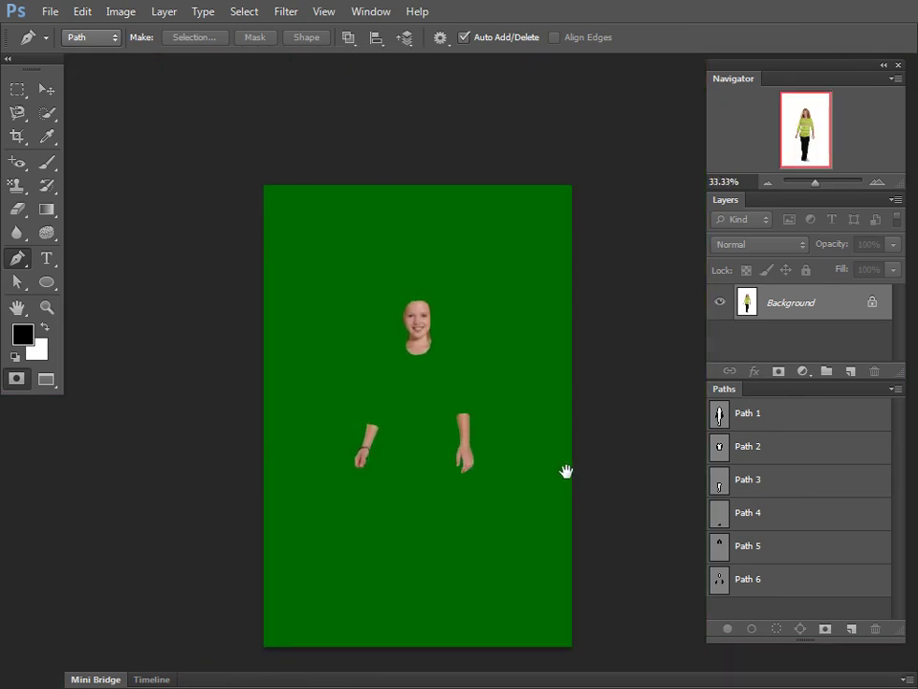
key(ctrl+d)
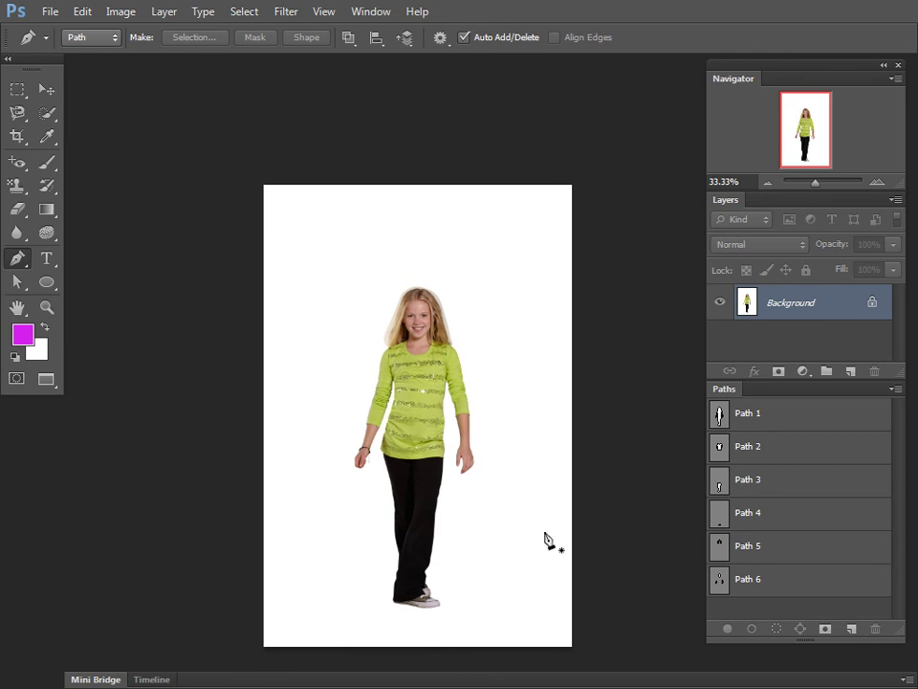
- Leave full-screen view so the Photoshop window and taskbar are visible
key(shift+Tab)
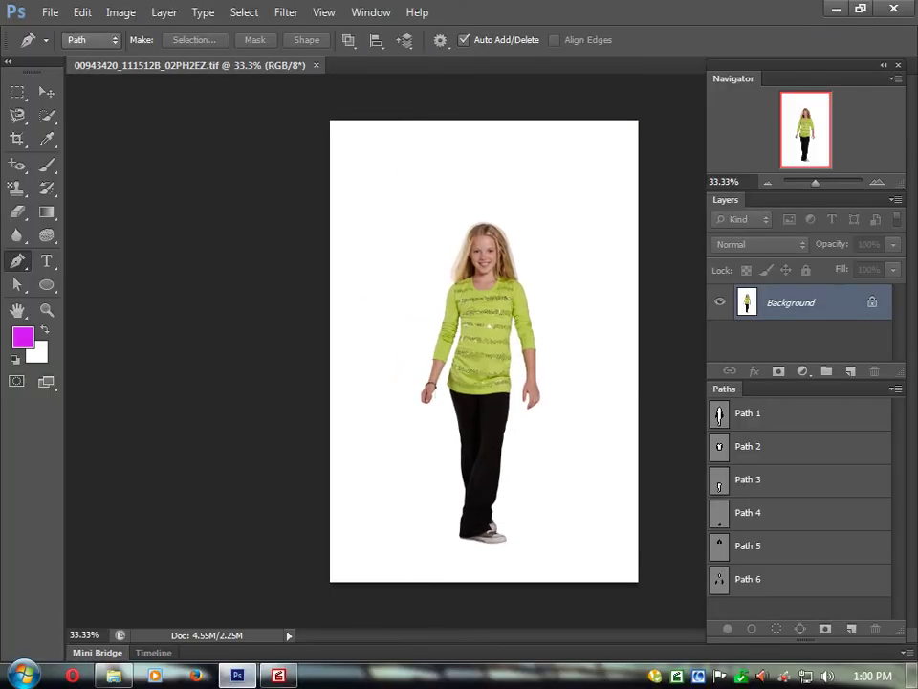